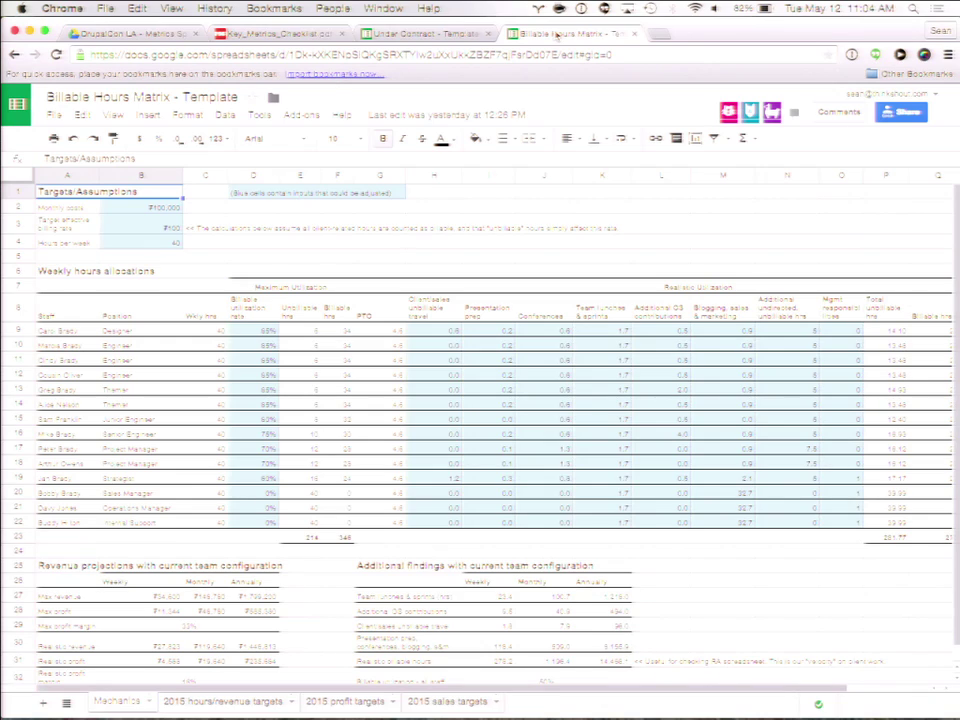
Step: Inspect the monthly costs, target effective billing rate and hours per week assumptions on the Mechanics sheet
key(super+equal)
key(super+equal)
key(super+equal)
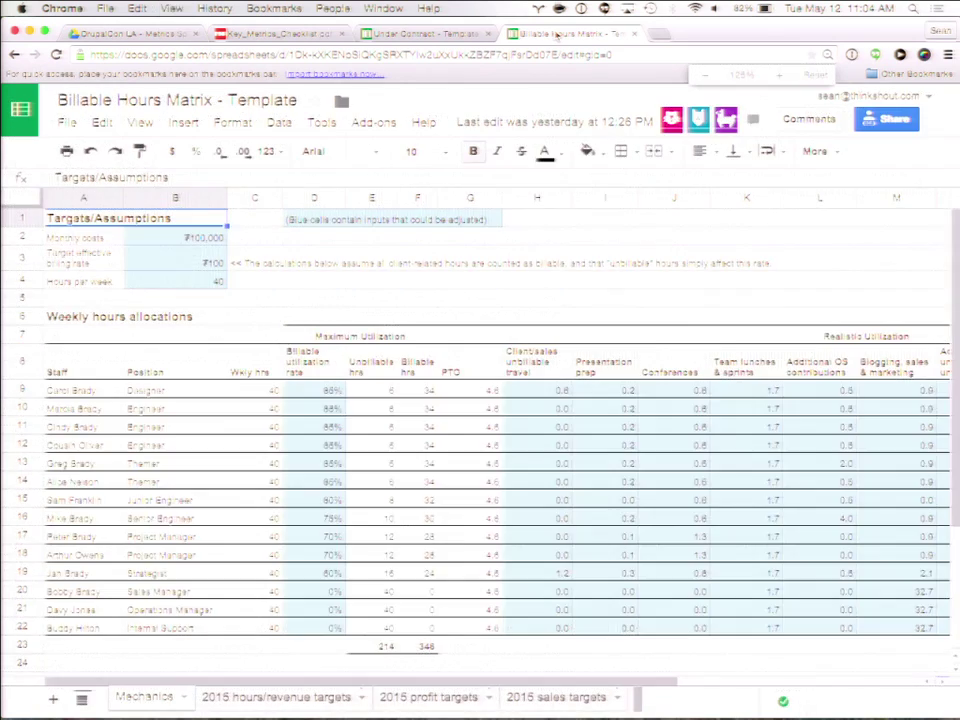
key(super+equal)
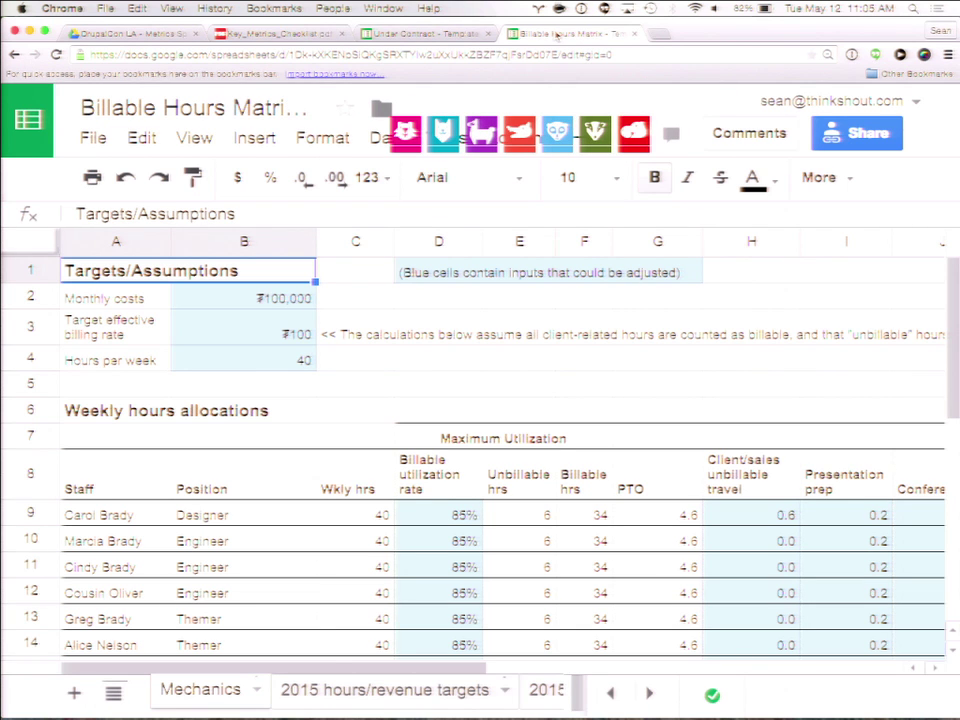
click(268, 296)
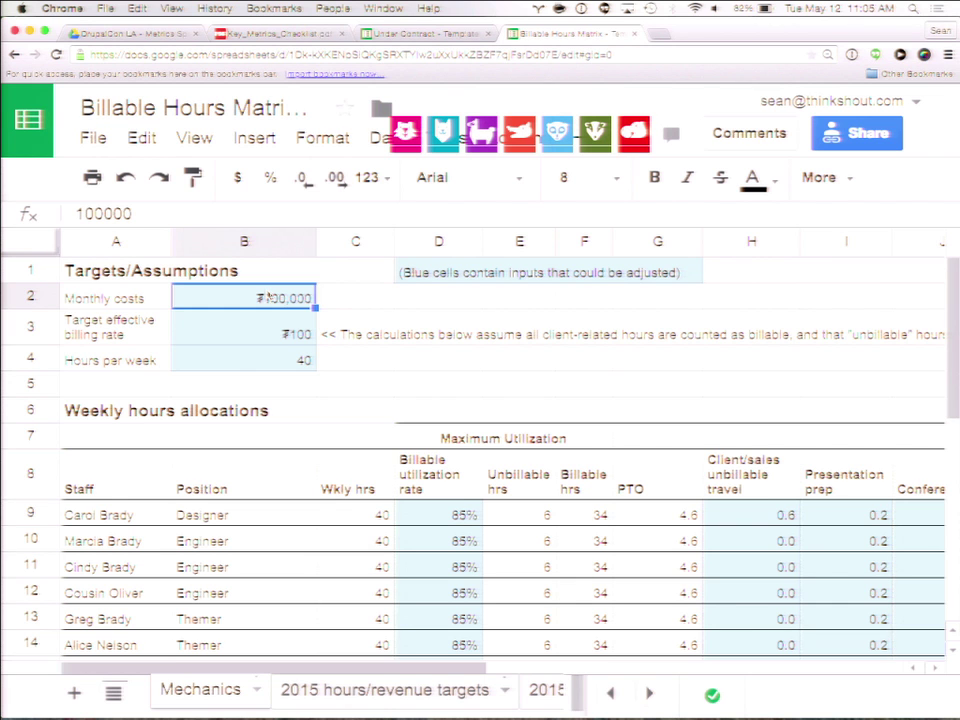
click(240, 334)
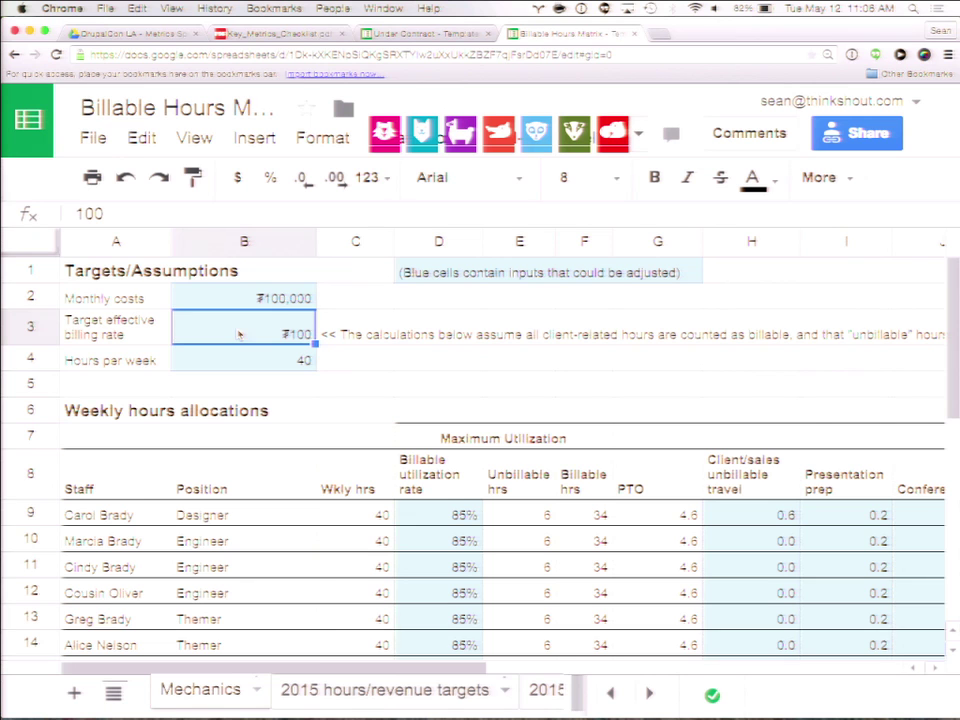
click(236, 368)
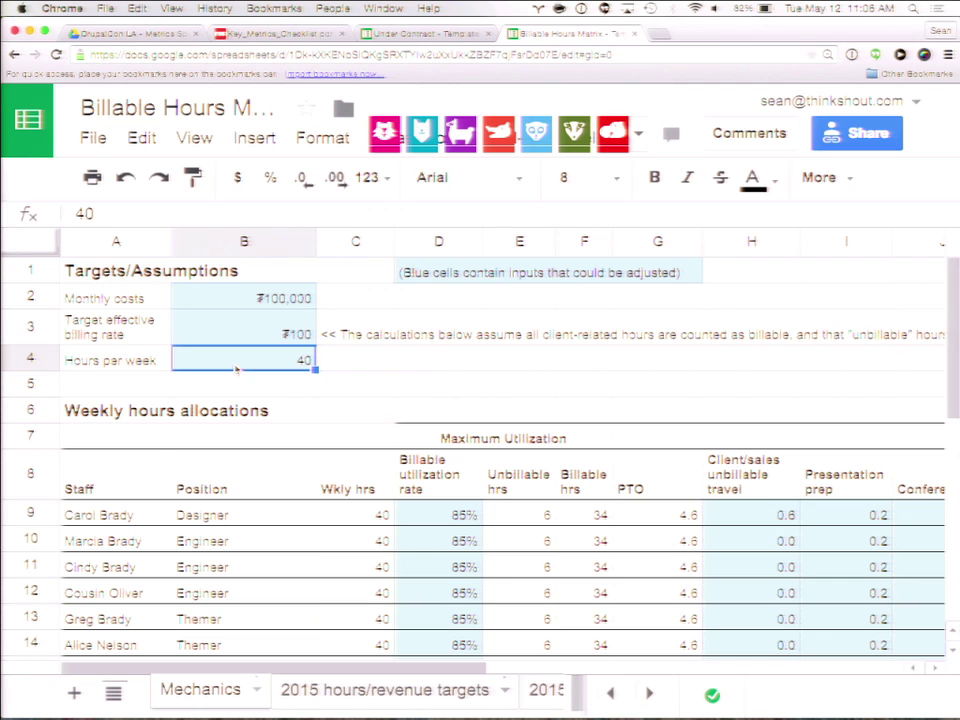
Step: Look over the weekly hours allocations for all staff, from the maximum utilization columns across to the realistic utilization columns
scroll(257, 430, down, 3)
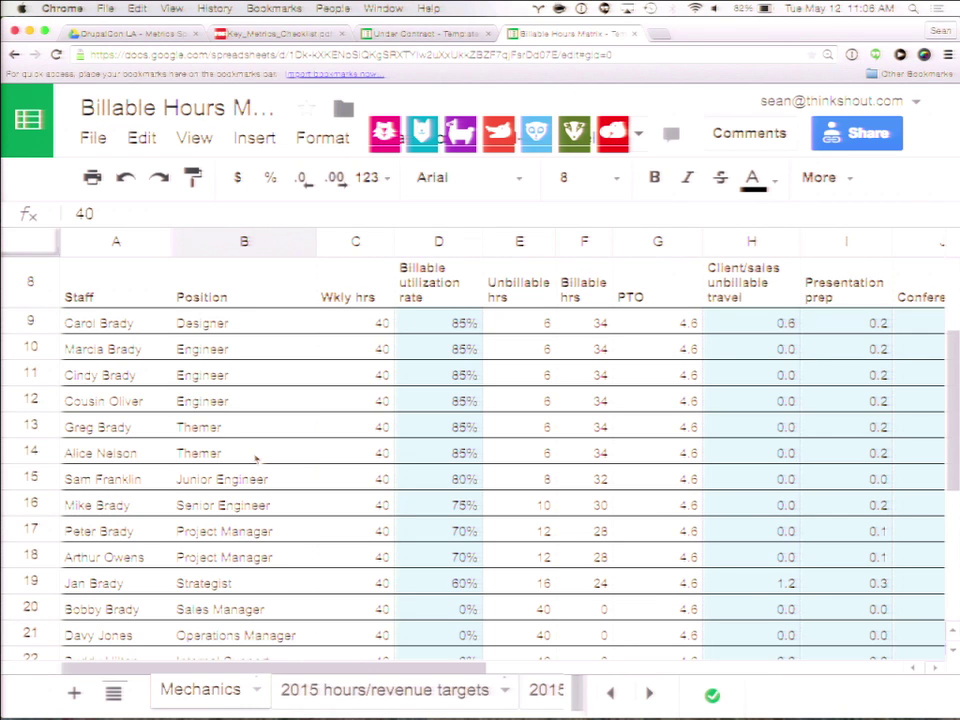
scroll(413, 450, up, 1)
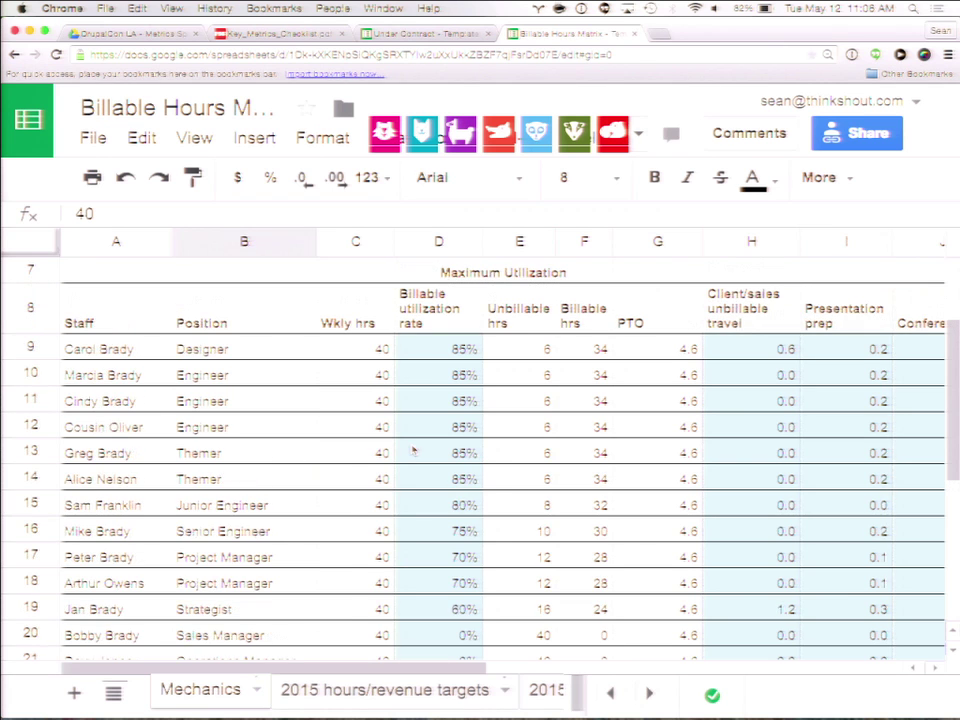
scroll(413, 451, right, 1)
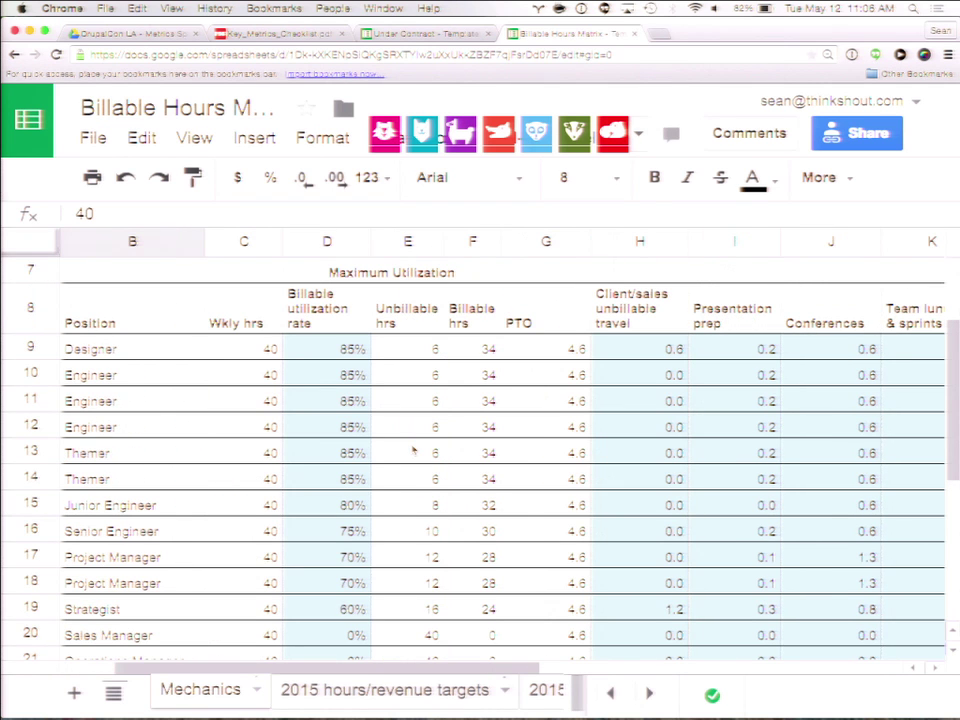
scroll(413, 451, right, 6)
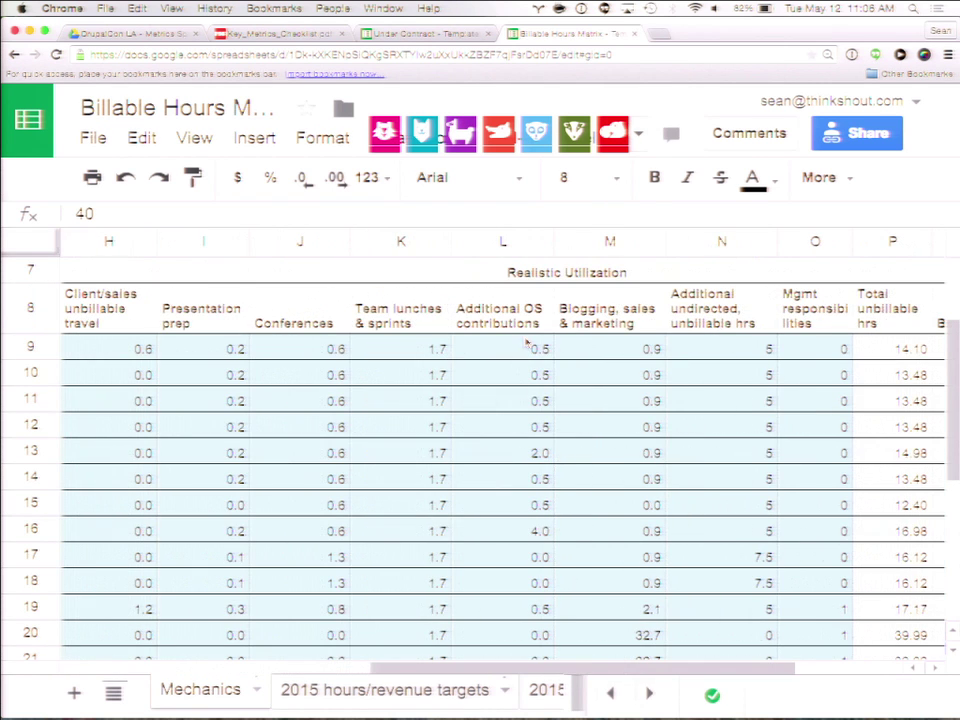
scroll(551, 313, left, 5)
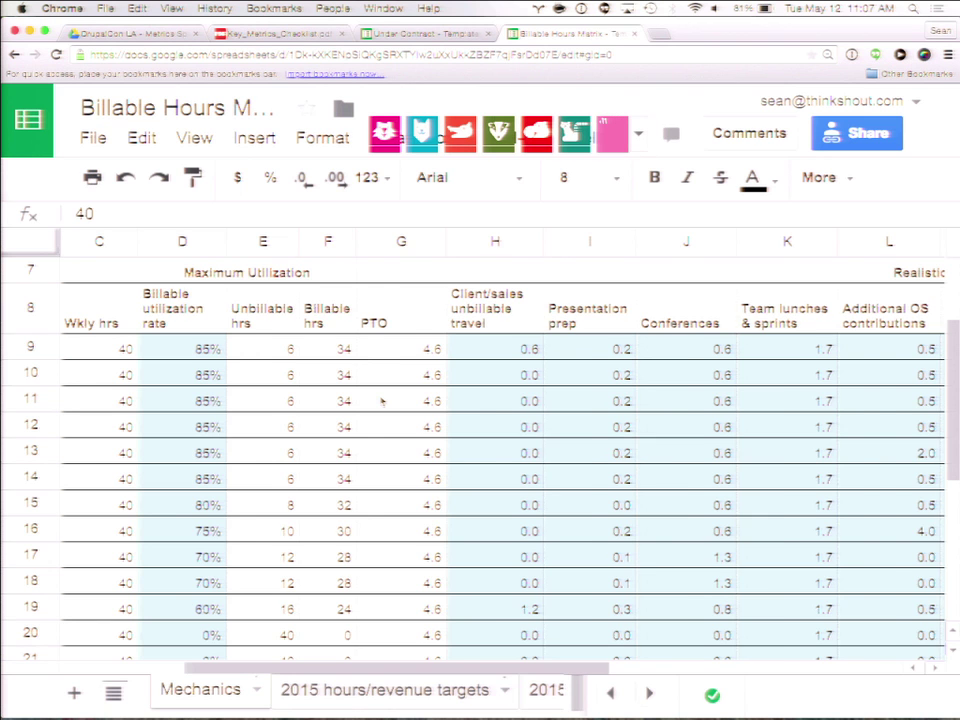
Step: Inspect the designer's weekly hours, billable utilization rate and billable hours, and the second project manager's utilization rate
scroll(381, 401, left, 5)
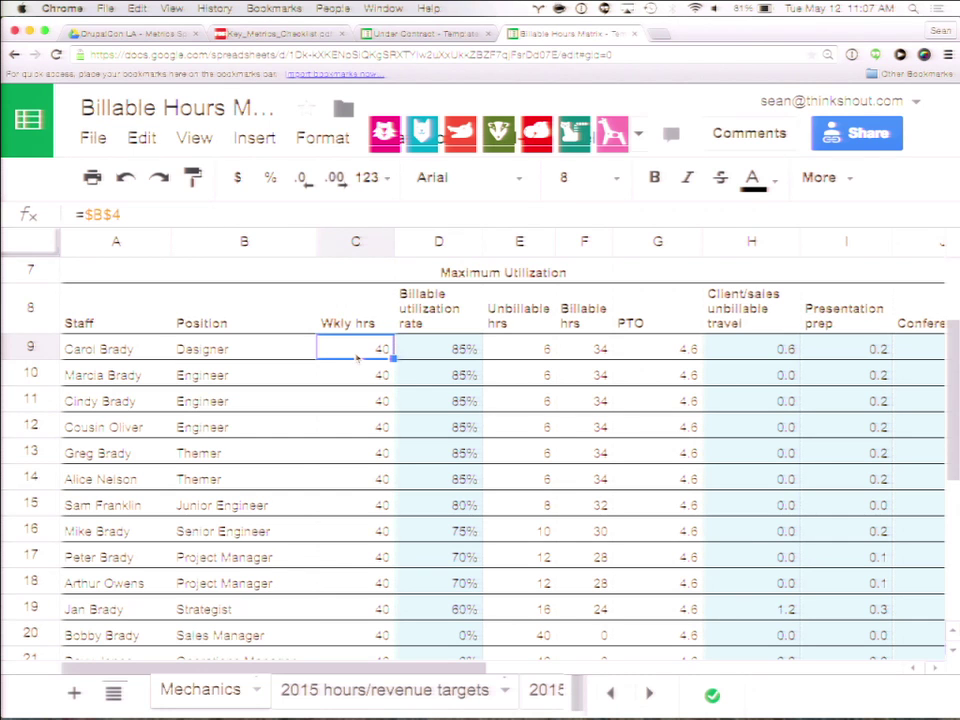
click(433, 350)
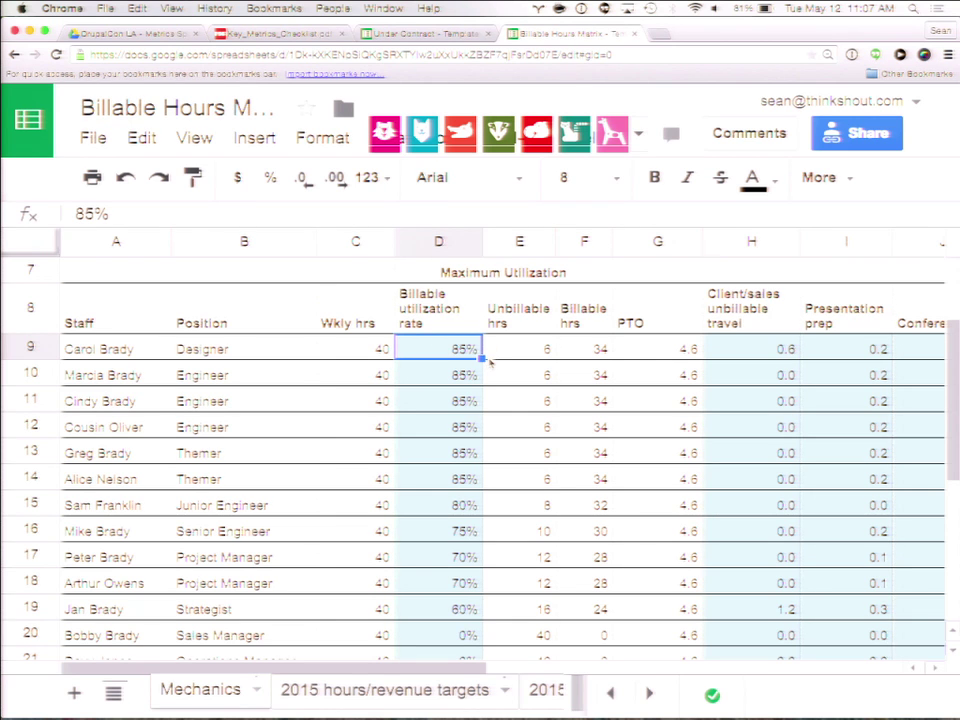
click(580, 348)
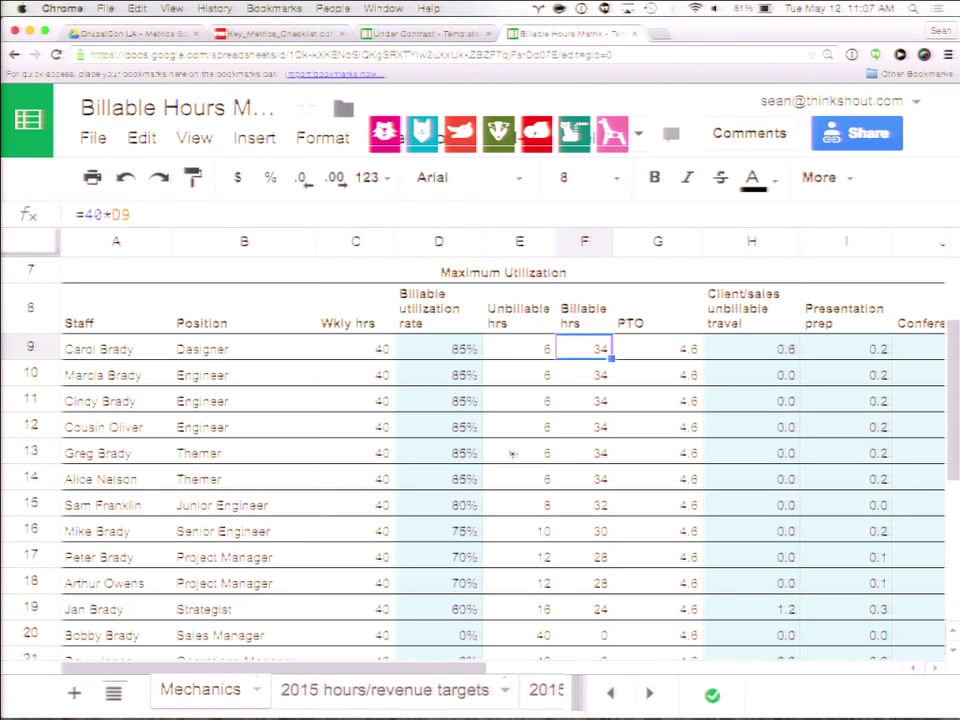
scroll(512, 455, down, 3)
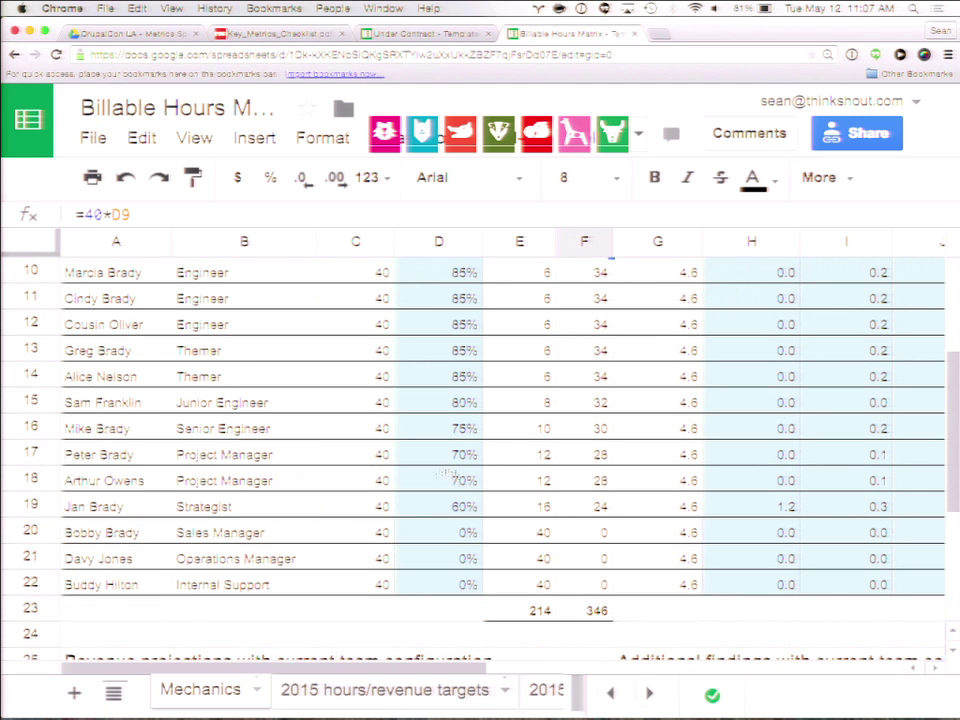
click(460, 484)
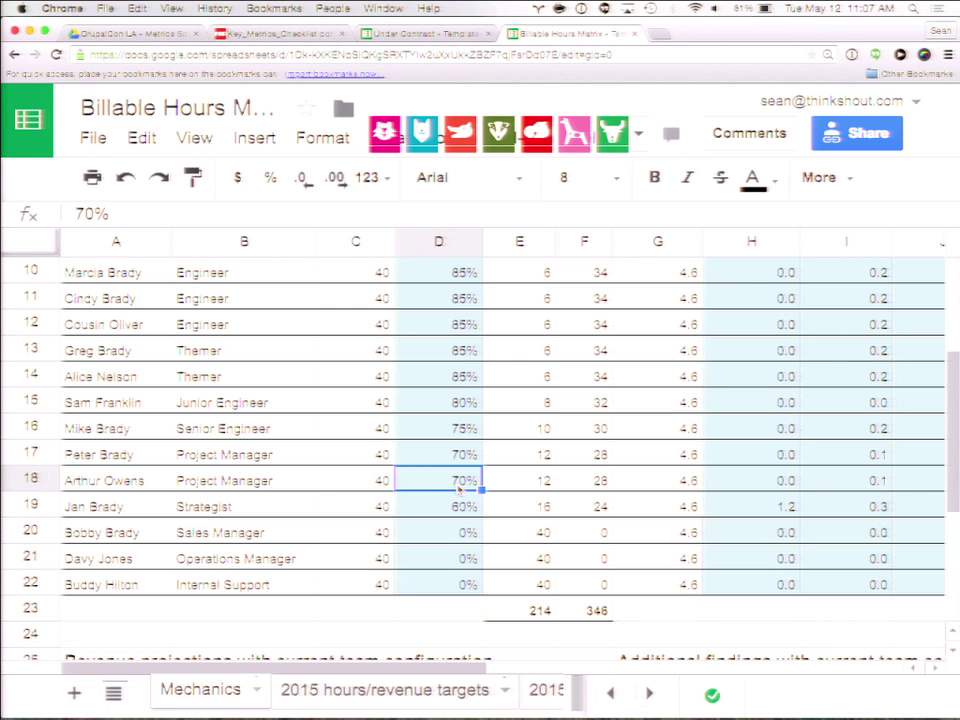
Step: Examine the unbillable and billable hours columns under Maximum Utilization and inspect the billable hours total formula
scroll(462, 485, up, 5)
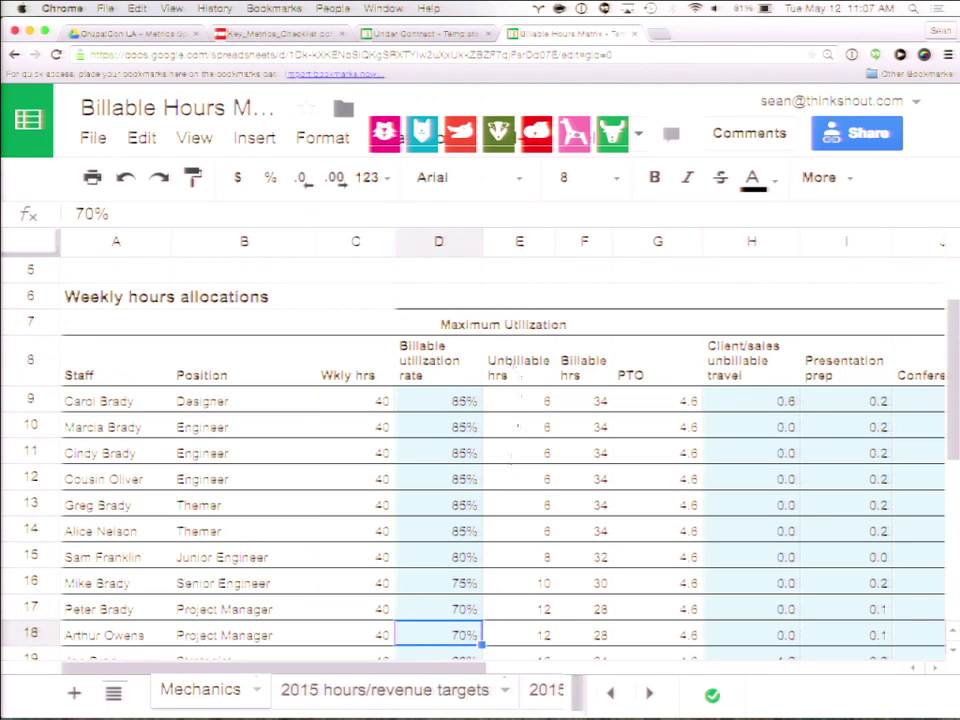
click(525, 368)
click(578, 370)
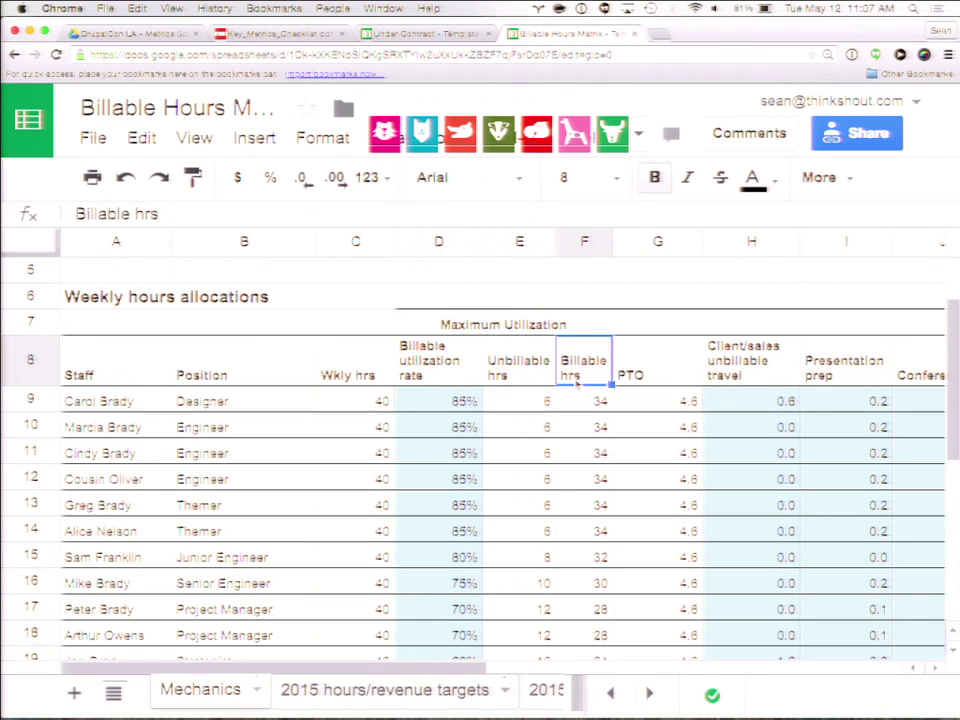
scroll(578, 383, down, 3)
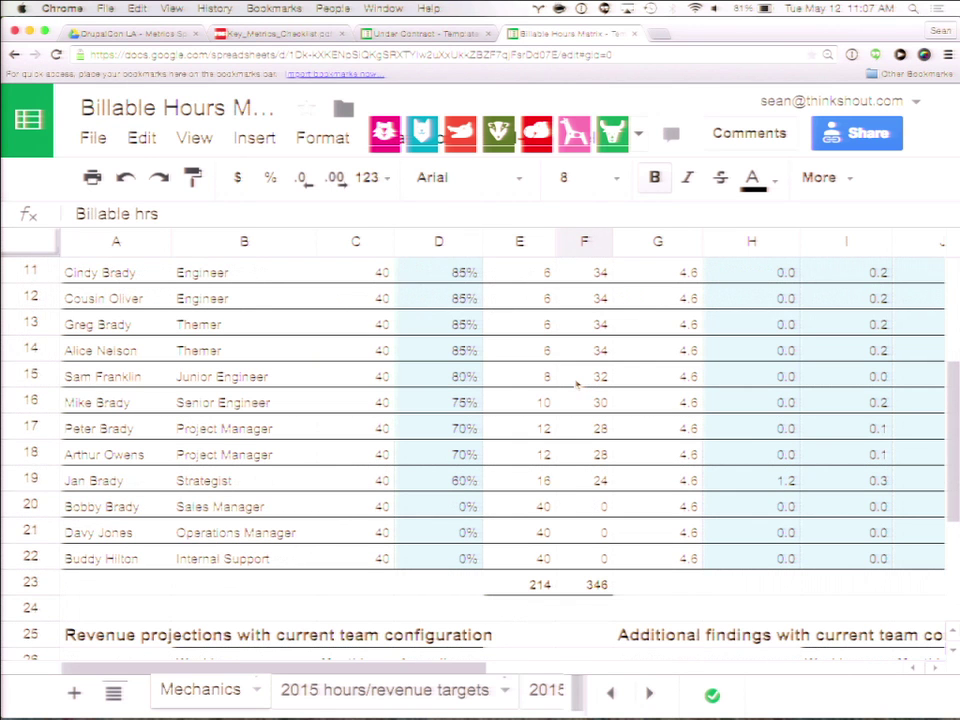
click(588, 584)
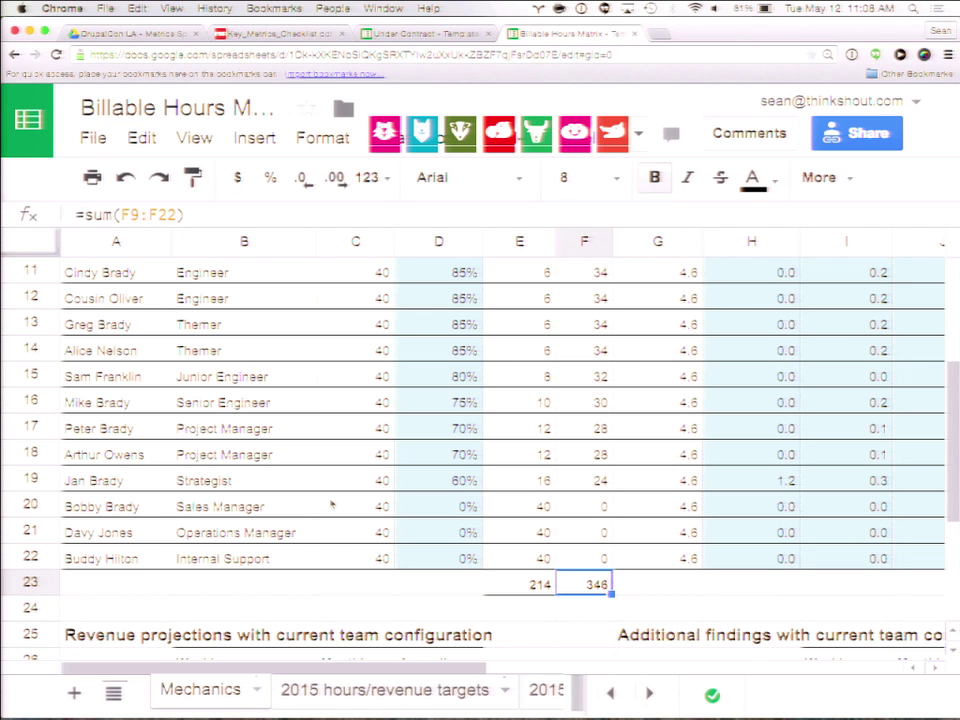
Step: Review the Realistic Utilization columns, from PTO and unbillable travel through to total unbillable hours, billable hours and utilization rate
scroll(461, 467, right, 5)
scroll(500, 470, up, 3)
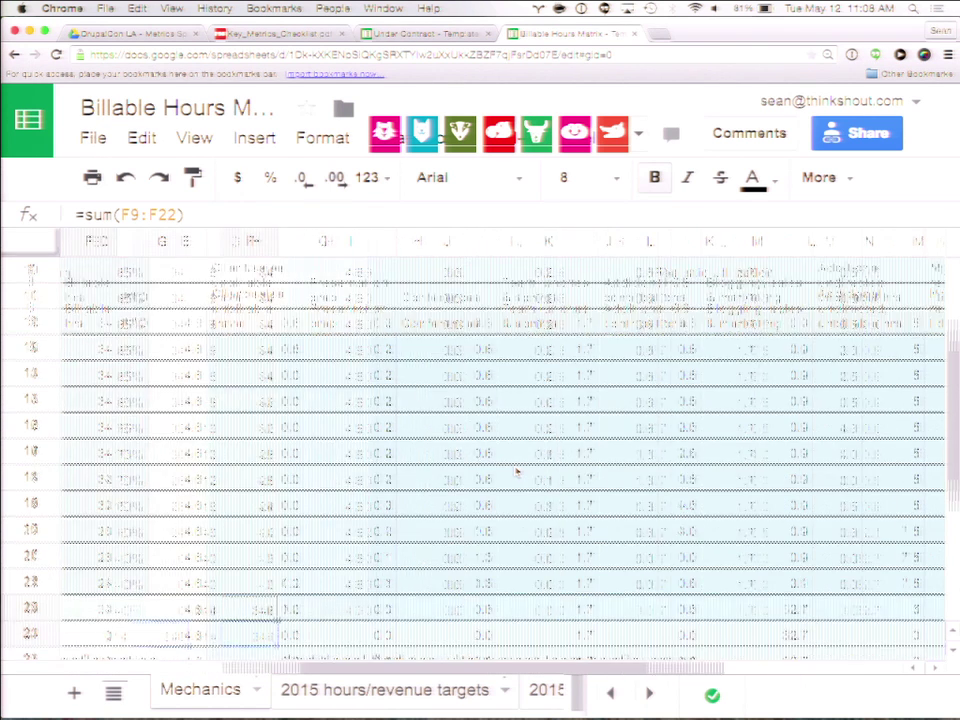
scroll(517, 472, right, 1)
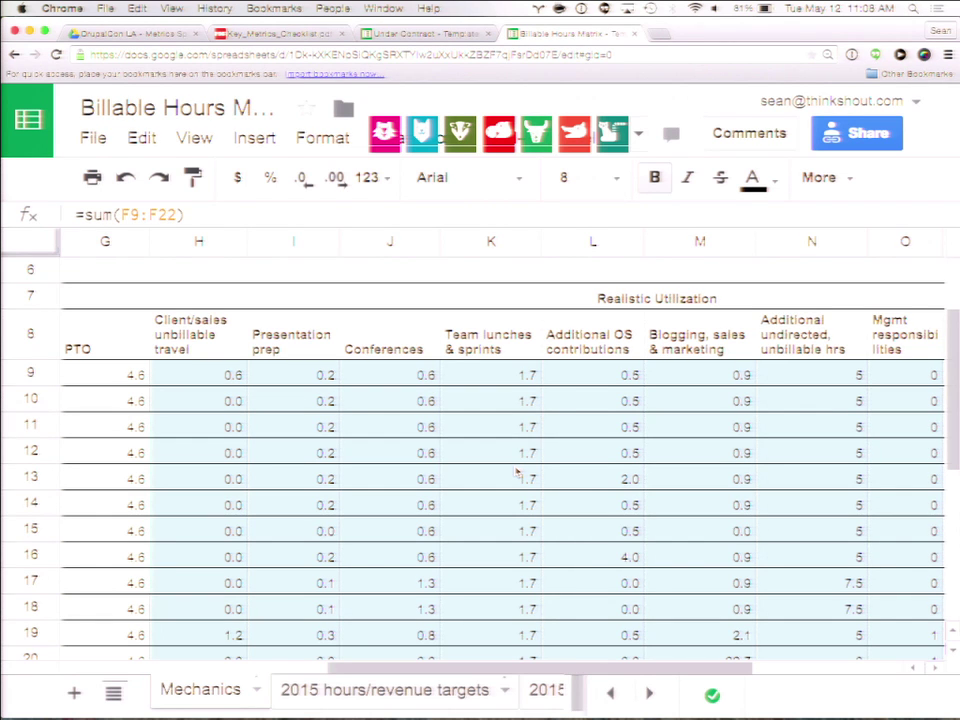
scroll(517, 472, right, 3)
scroll(517, 472, left, 2)
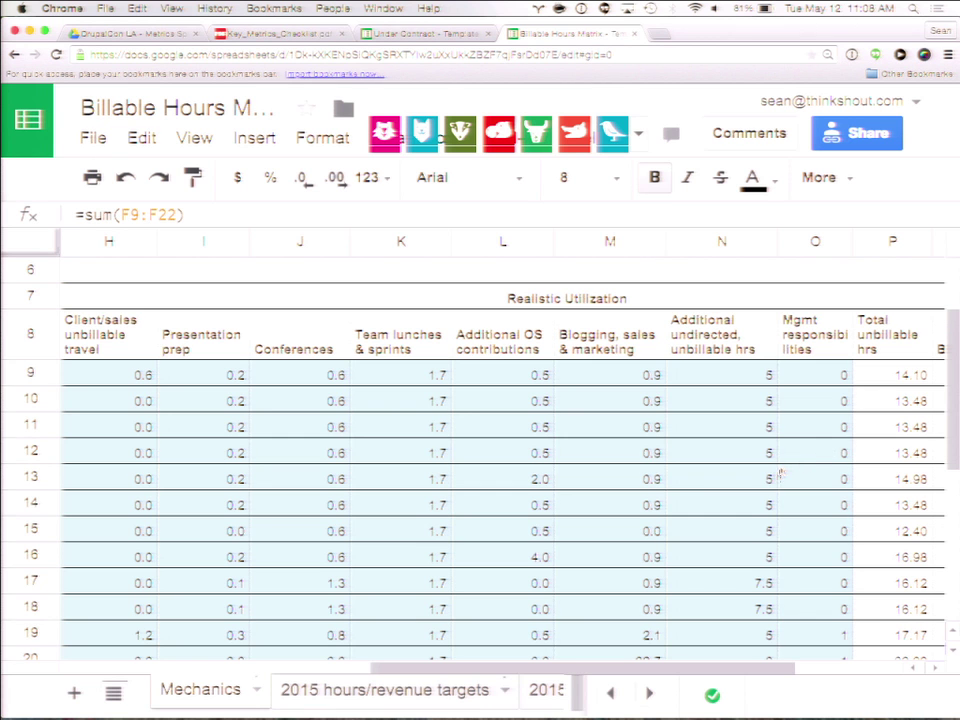
scroll(795, 540, down, 3)
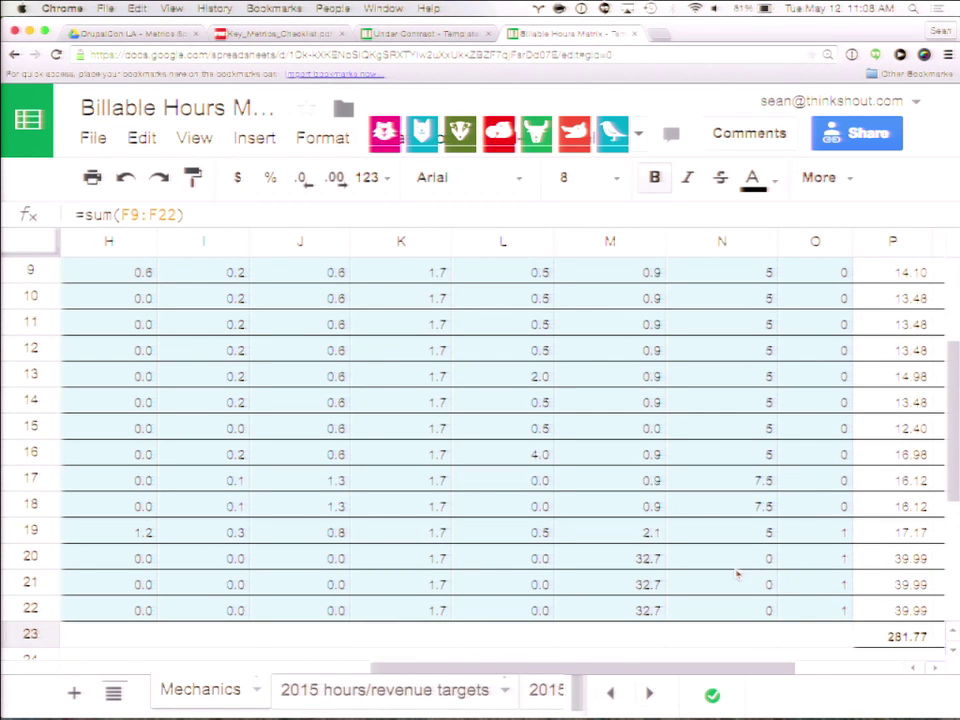
scroll(738, 575, right, 4)
scroll(736, 560, up, 2)
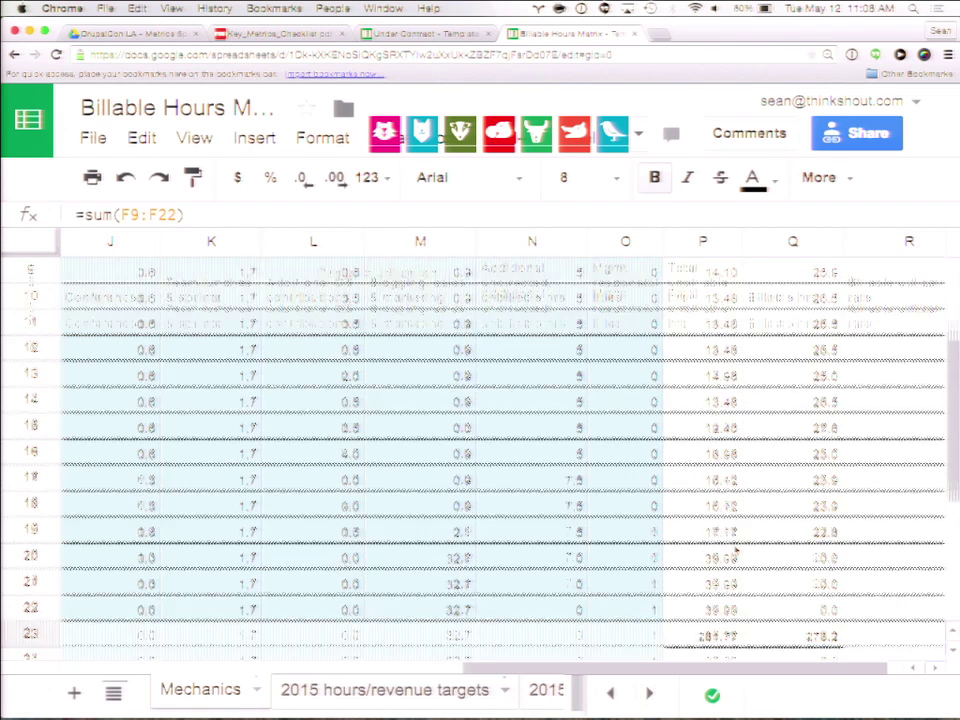
scroll(800, 420, right, 2)
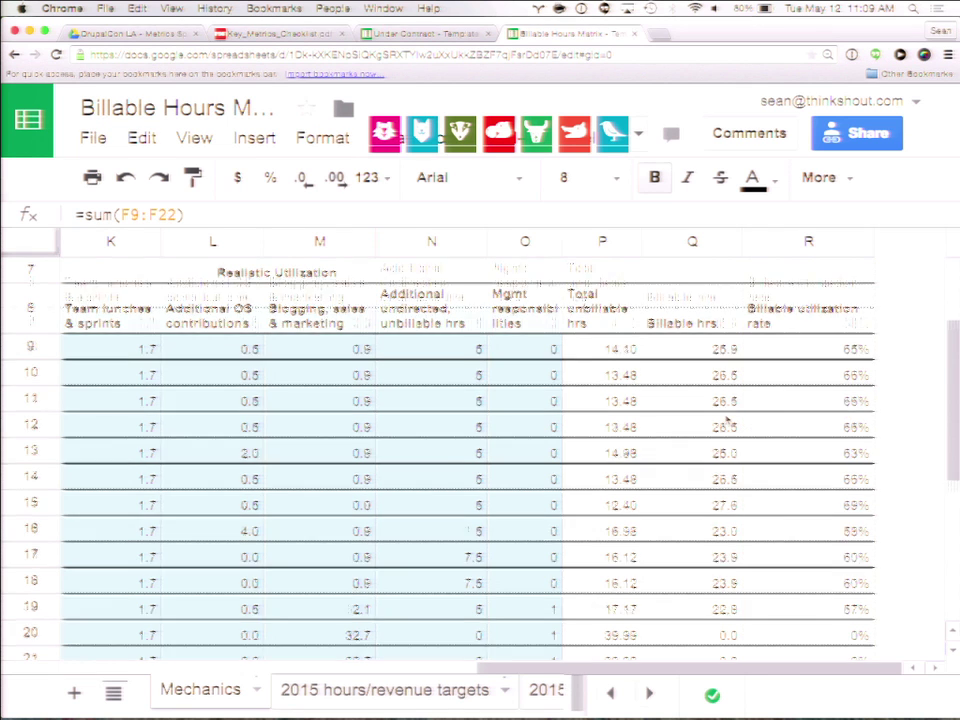
Step: Inspect the total of realistic billable hours and compare it with the total under Maximum Utilization
scroll(729, 424, down, 3)
click(706, 588)
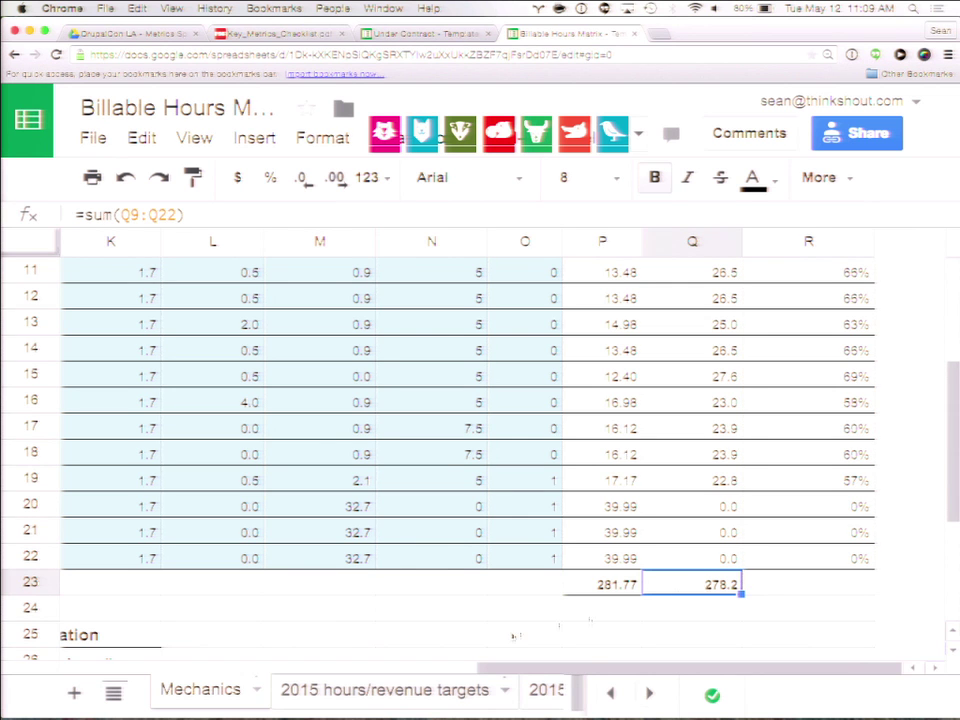
scroll(385, 478, left, 5)
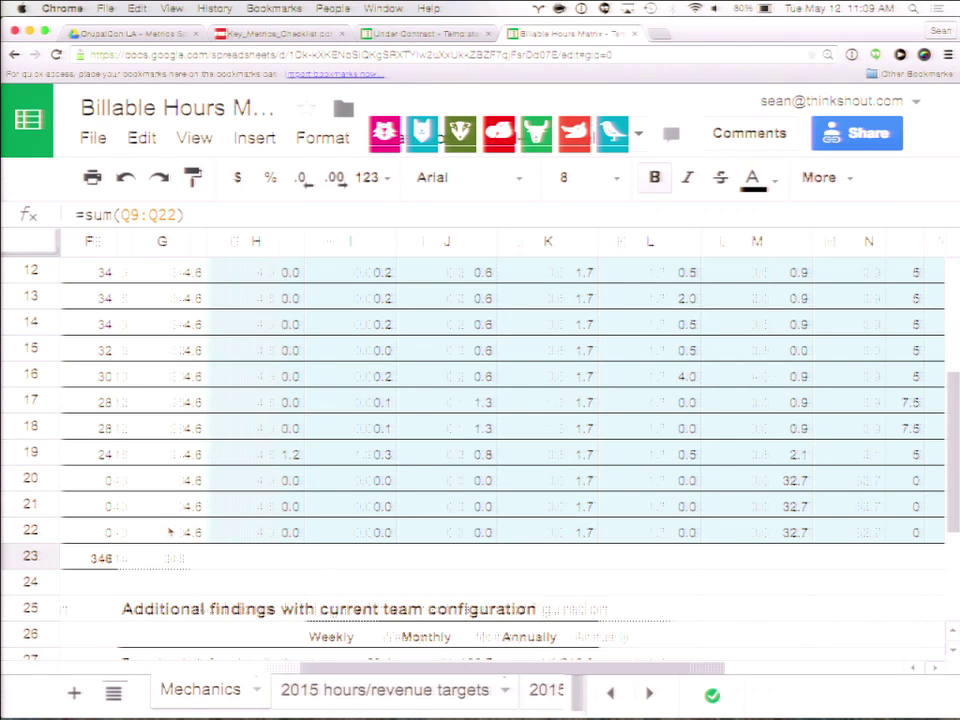
scroll(171, 531, left, 5)
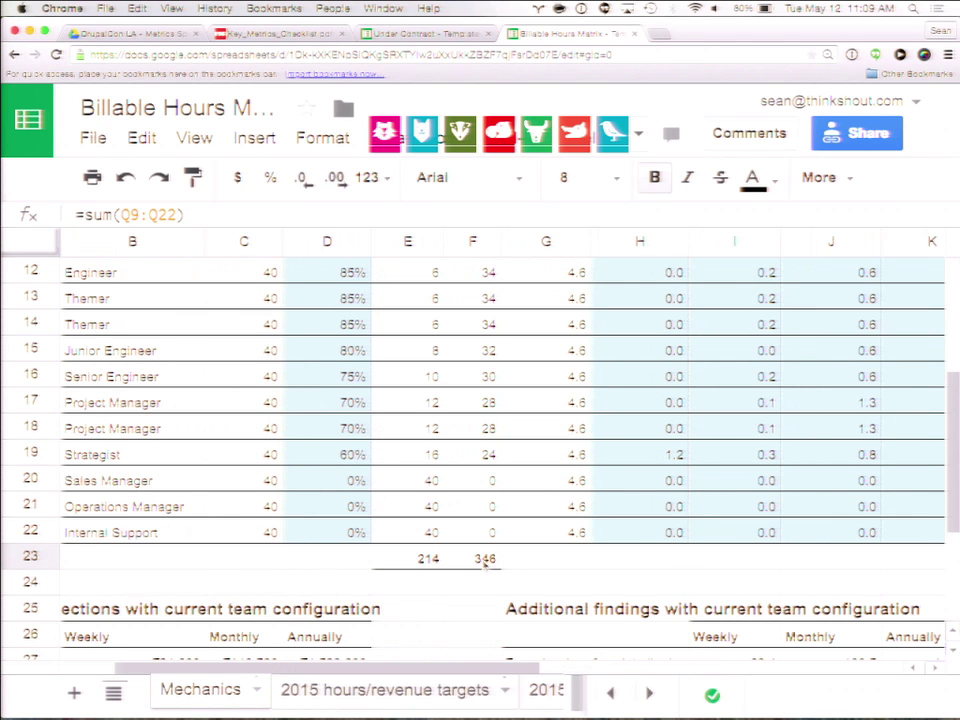
scroll(484, 561, right, 10)
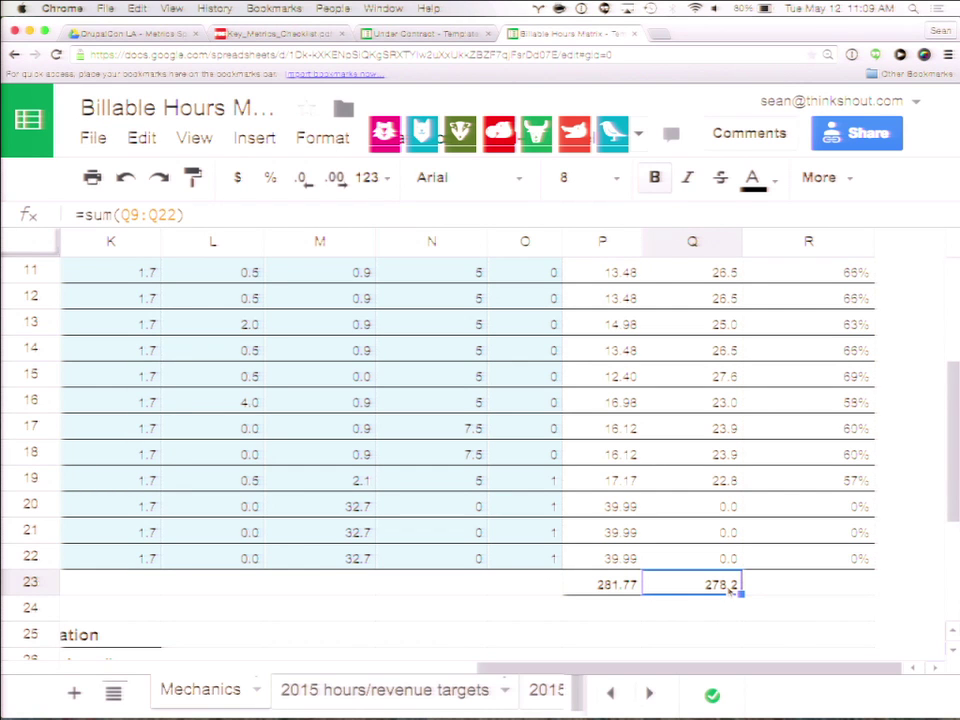
Step: Examine the revenue projections with the current team configuration and inspect the realistic profit margin formula
scroll(729, 592, down, 5)
scroll(729, 592, left, 10)
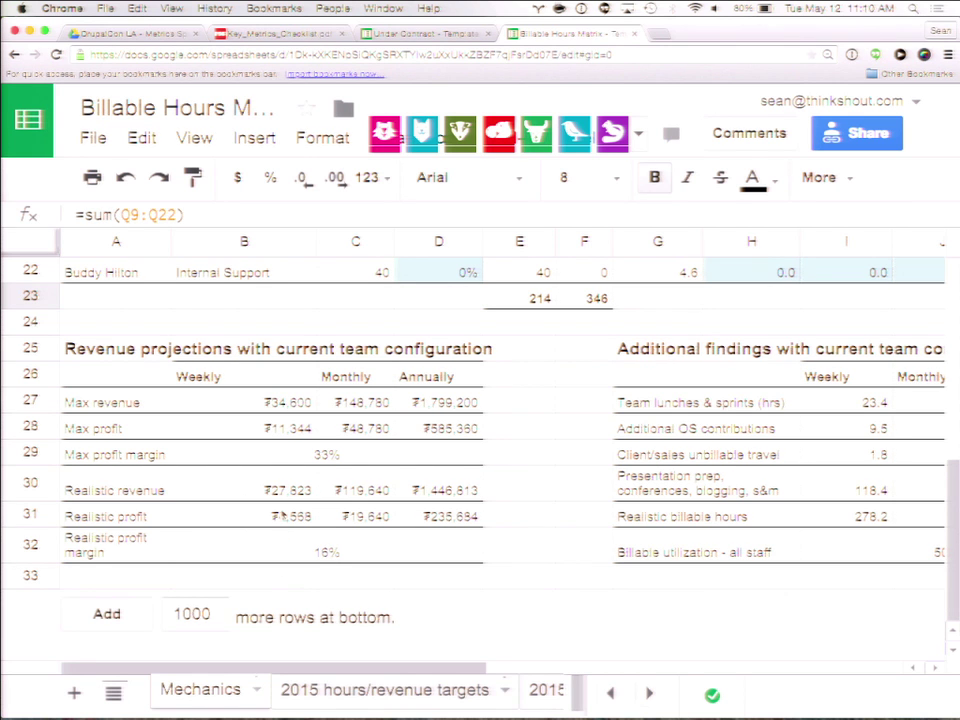
click(320, 547)
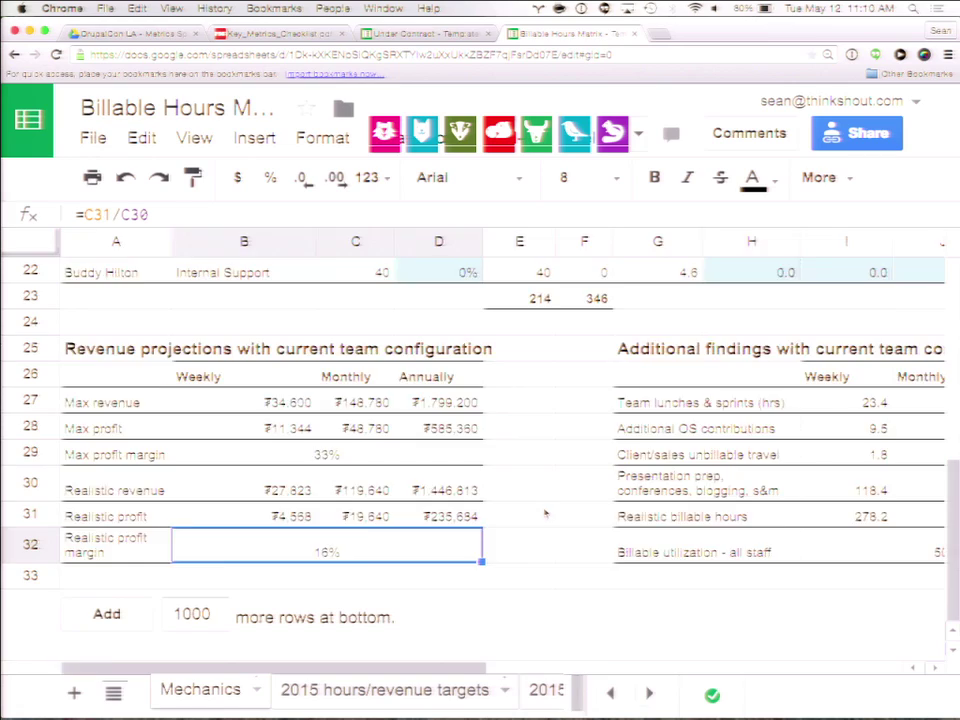
scroll(574, 514, right, 5)
scroll(546, 514, up, 5)
scroll(546, 500, left, 5)
scroll(405, 362, down, 3)
scroll(405, 362, left, 2)
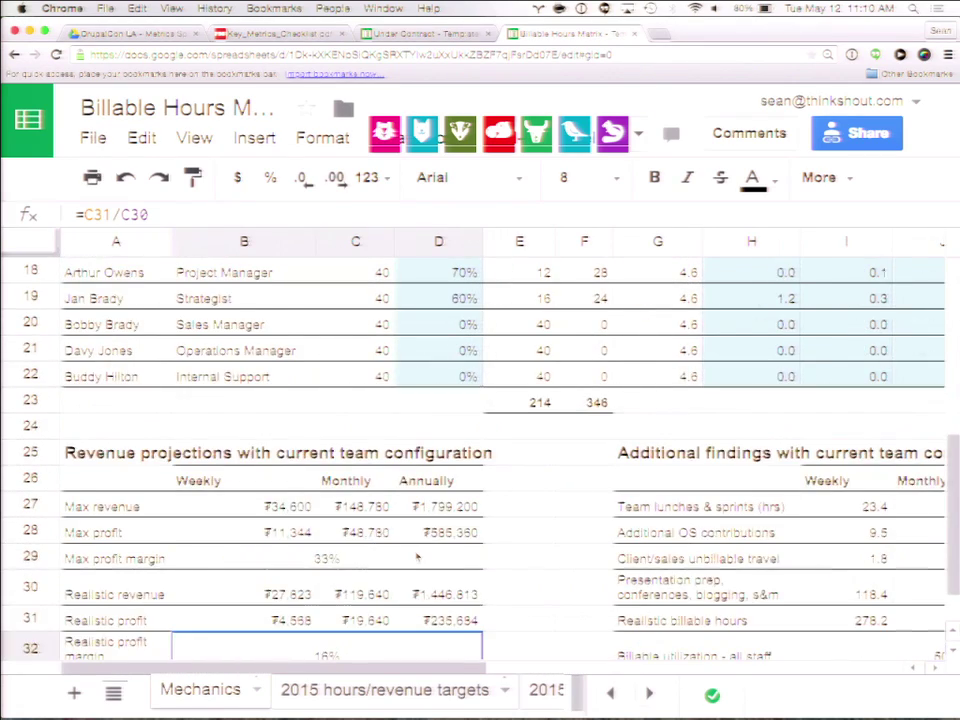
scroll(418, 557, down, 1)
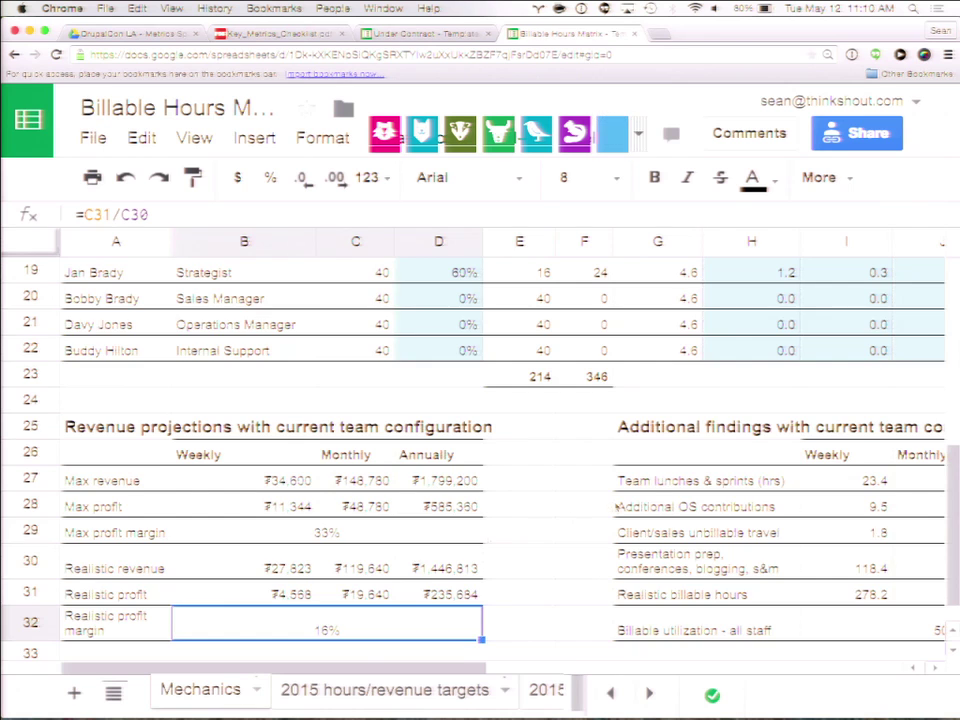
Step: Revisit the Realistic Utilization columns and switch to the 2015 hours/revenue targets sheet
scroll(500, 530, right, 5)
scroll(615, 507, up, 3)
scroll(615, 507, up, 5)
scroll(555, 515, left, 3)
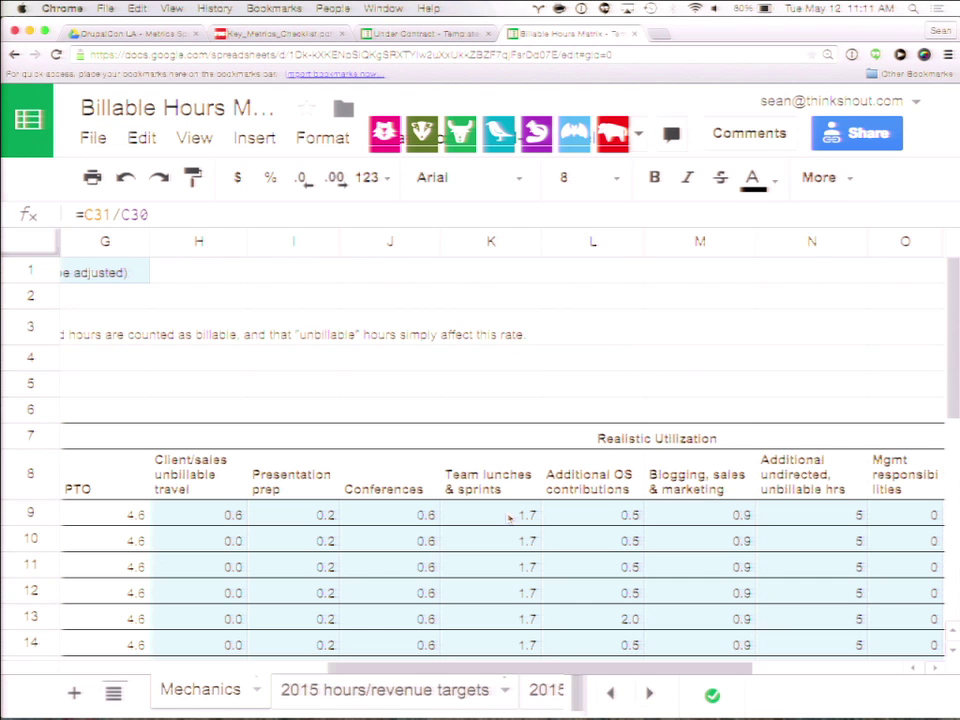
key(alt+Down)
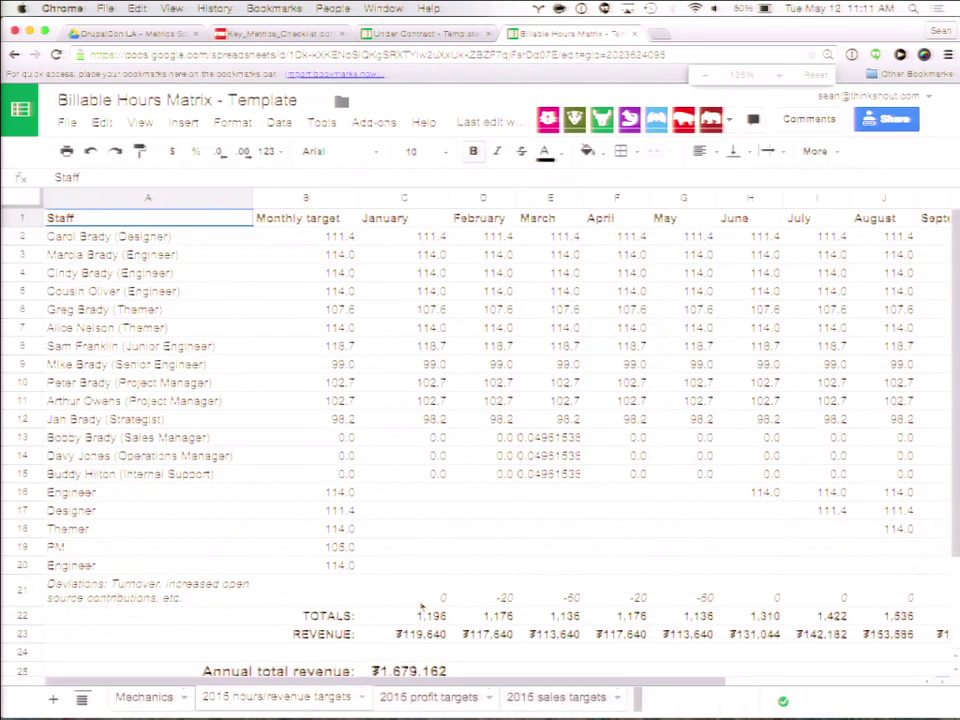
Step: Inspect the monthly target and January hours for all current staff on the 2015 hours/revenue targets sheet
key(super+minus)
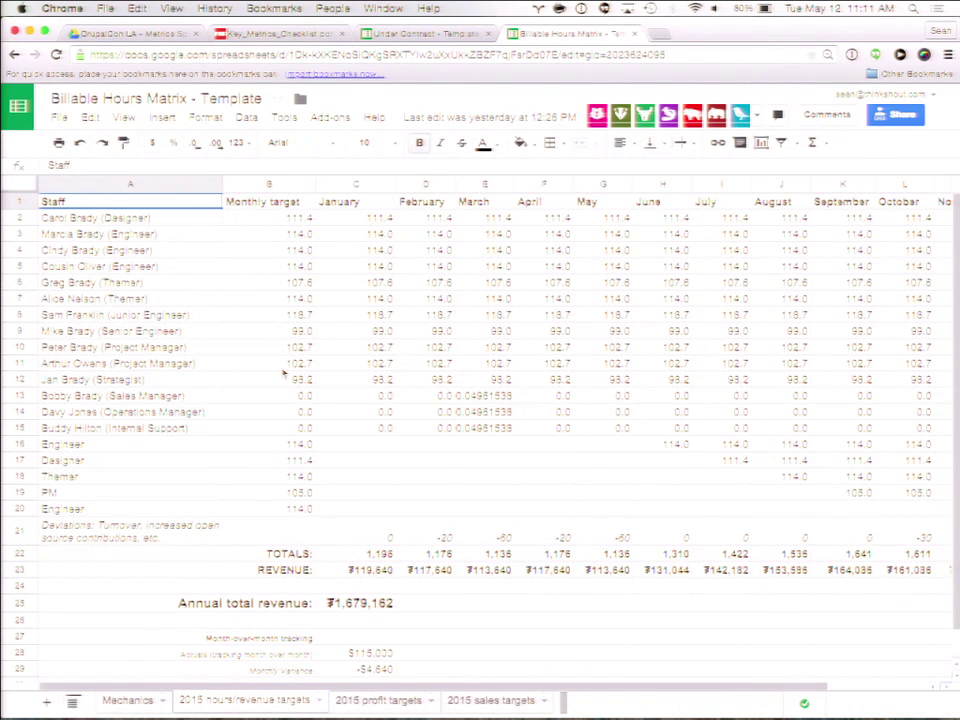
click(253, 222)
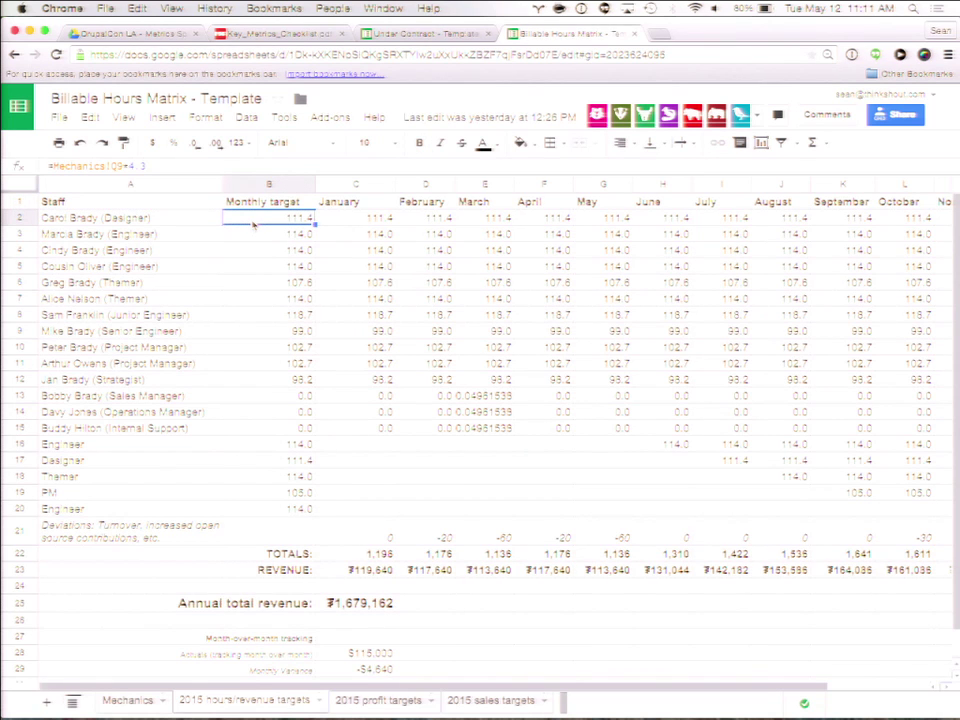
shift+click(298, 427)
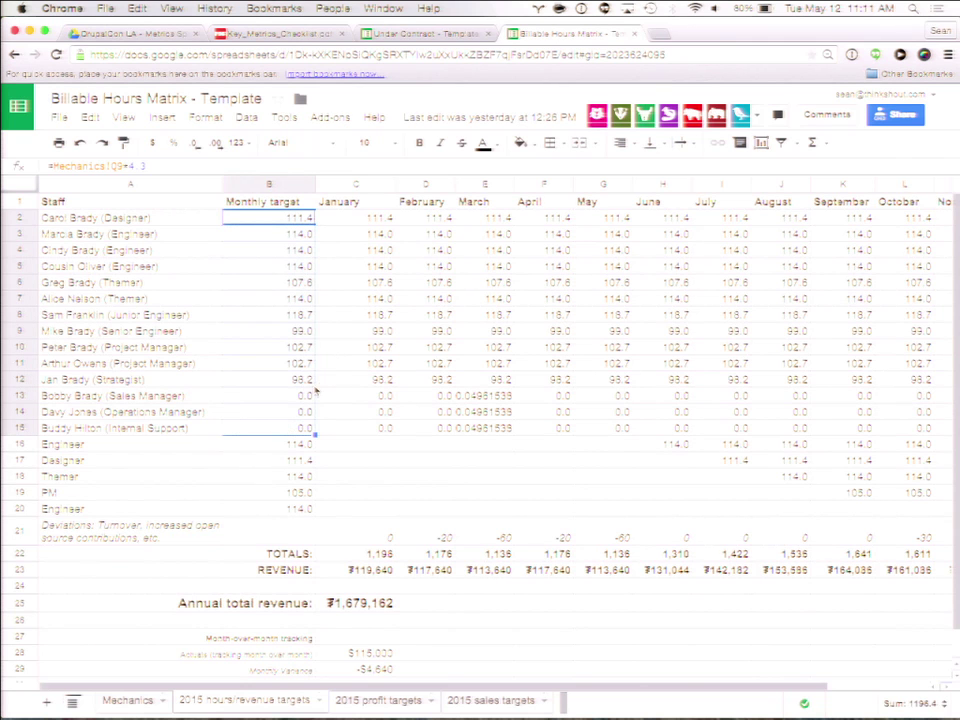
click(378, 218)
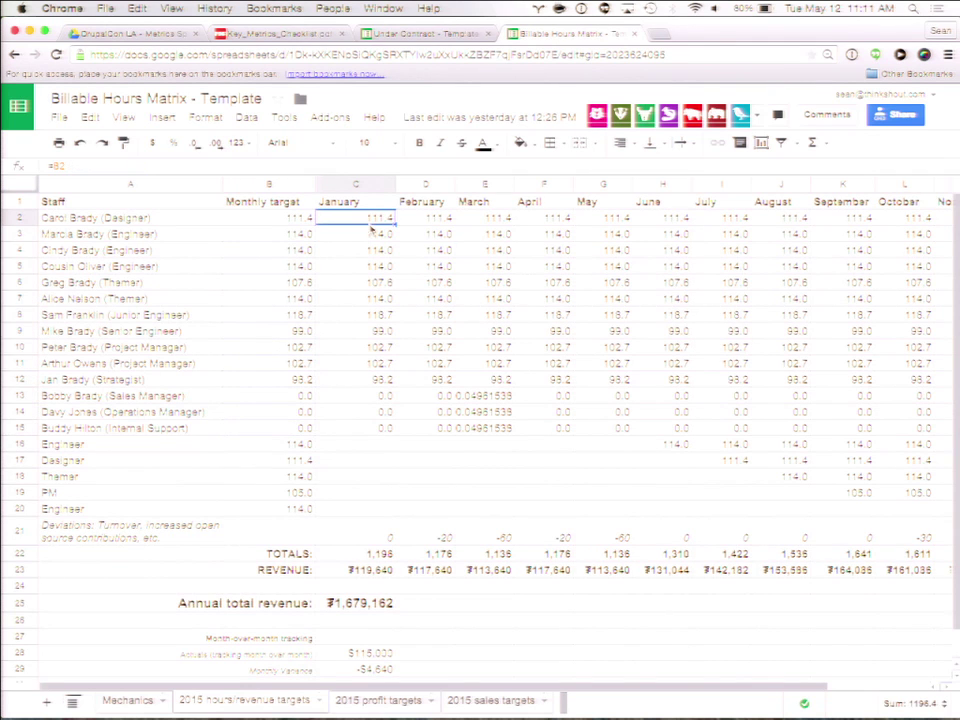
shift+click(372, 430)
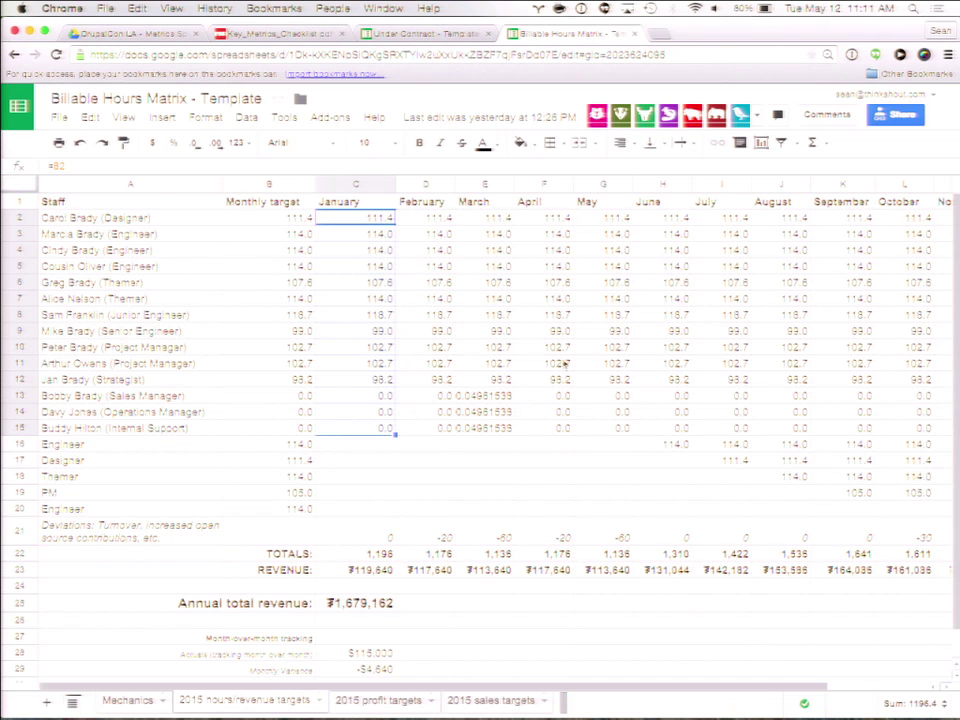
Step: Reduce the March hours of the Sales Manager, Operations Manager and Internal Support rows to one decimal place
click(487, 398)
drag(492, 405, 490, 428)
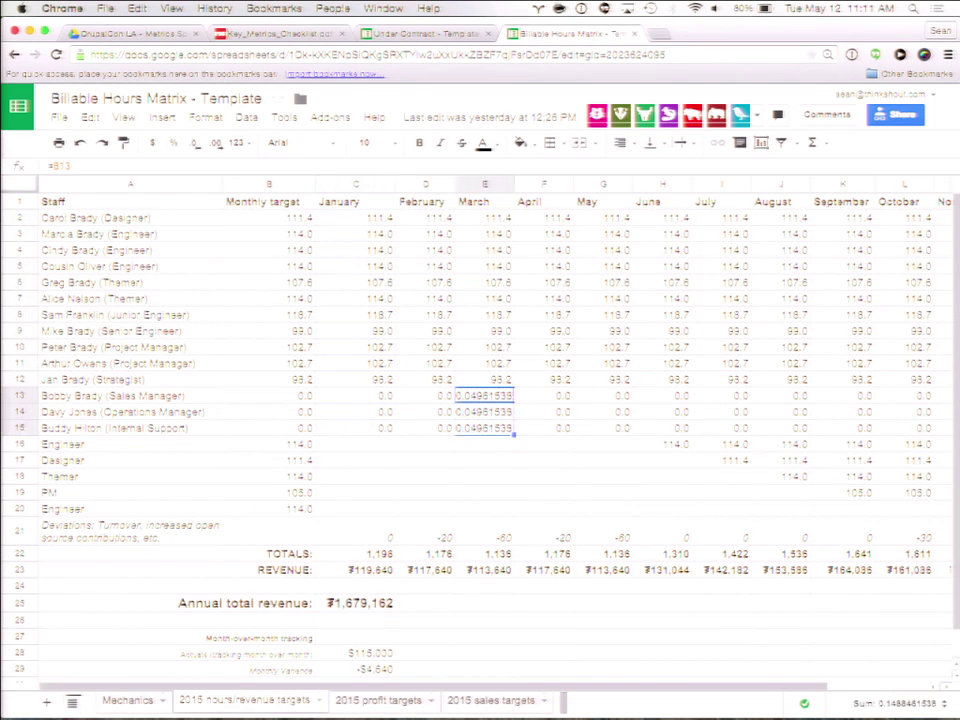
click(195, 143)
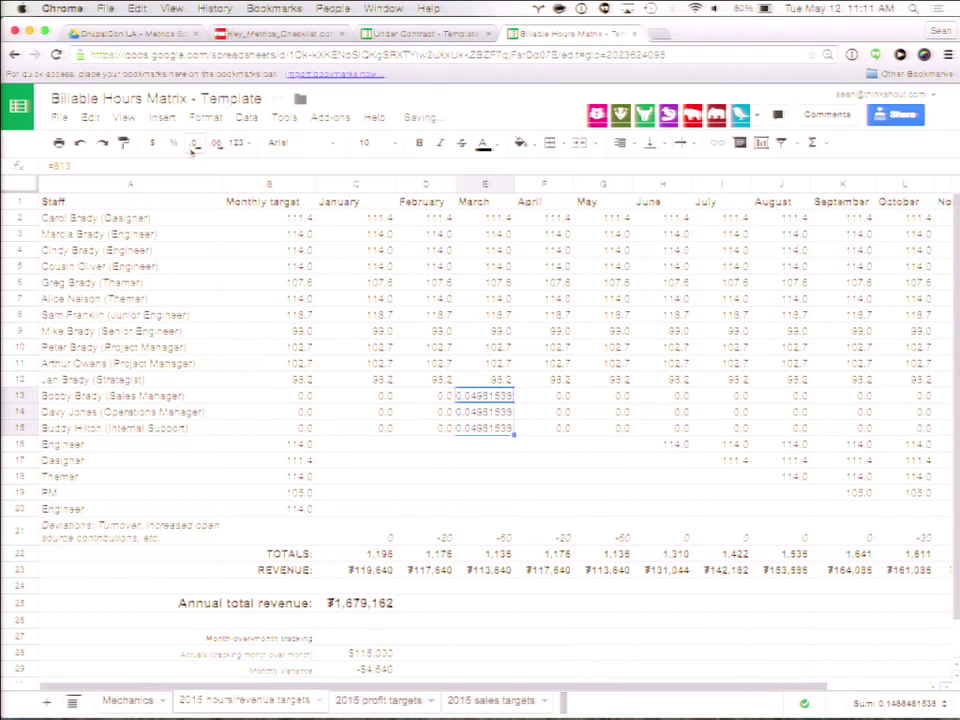
click(195, 145)
click(195, 145)
click(195, 145)
click(195, 145)
click(195, 145)
click(195, 145)
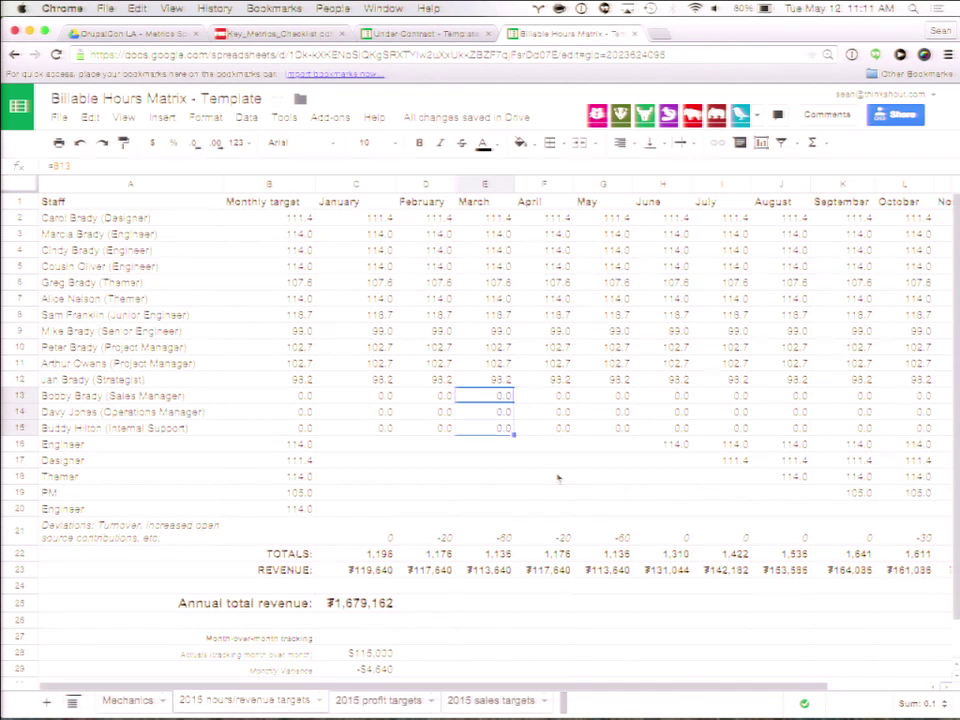
Step: Examine the planned hires' monthly target and the months in which the new Engineer and Designer start
click(276, 450)
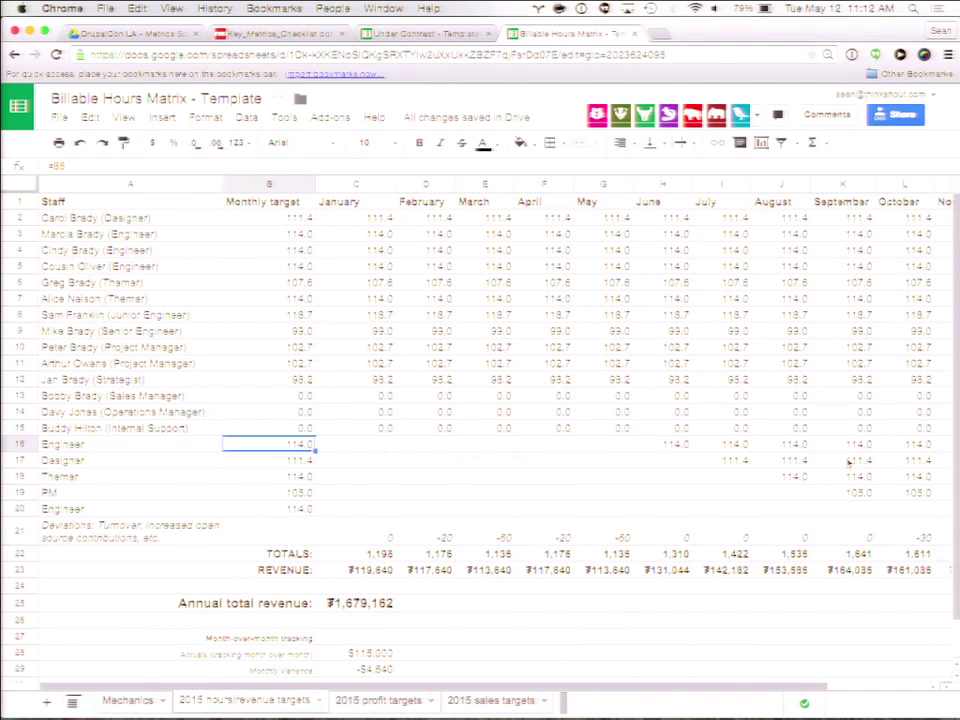
scroll(848, 461, right, 2)
click(474, 446)
click(530, 460)
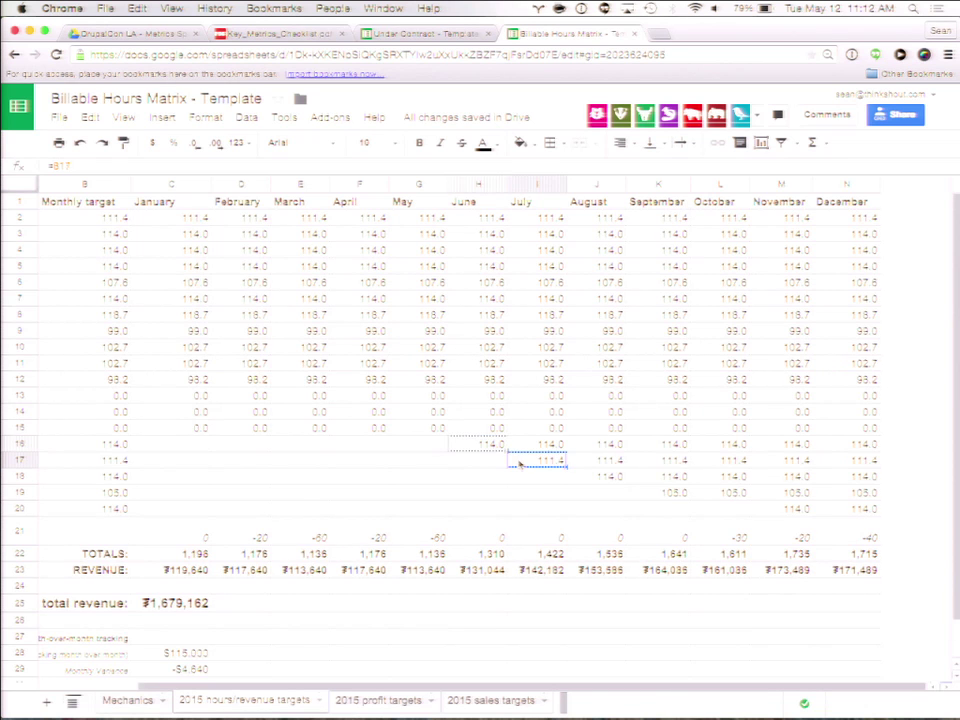
scroll(519, 464, left, 2)
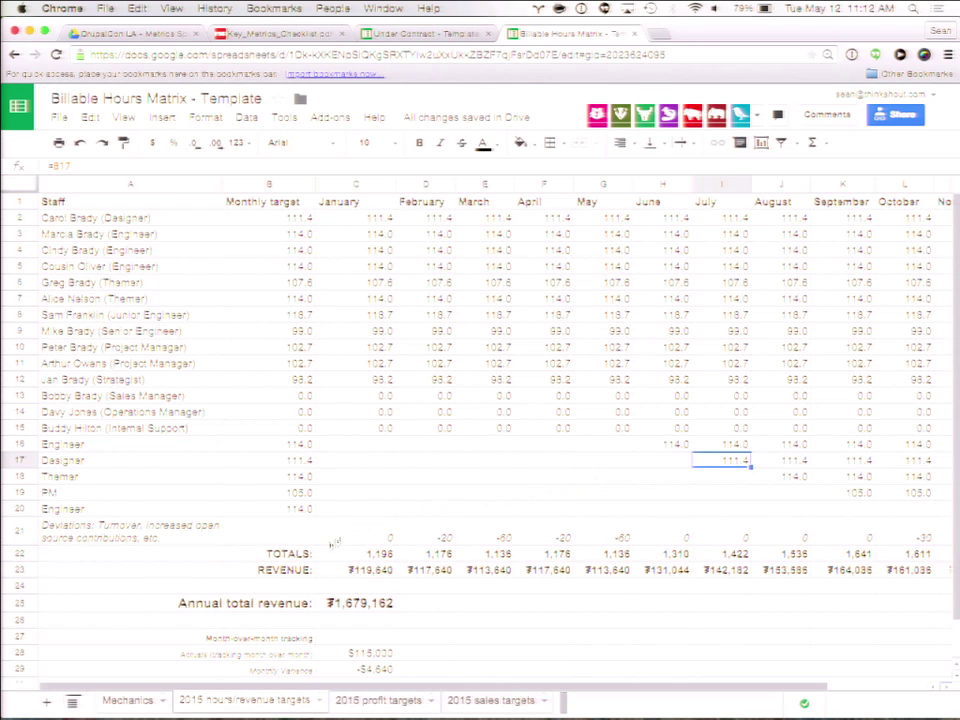
Step: Check the sum of the total billable hours across January to December
click(366, 558)
drag(366, 558, 885, 557)
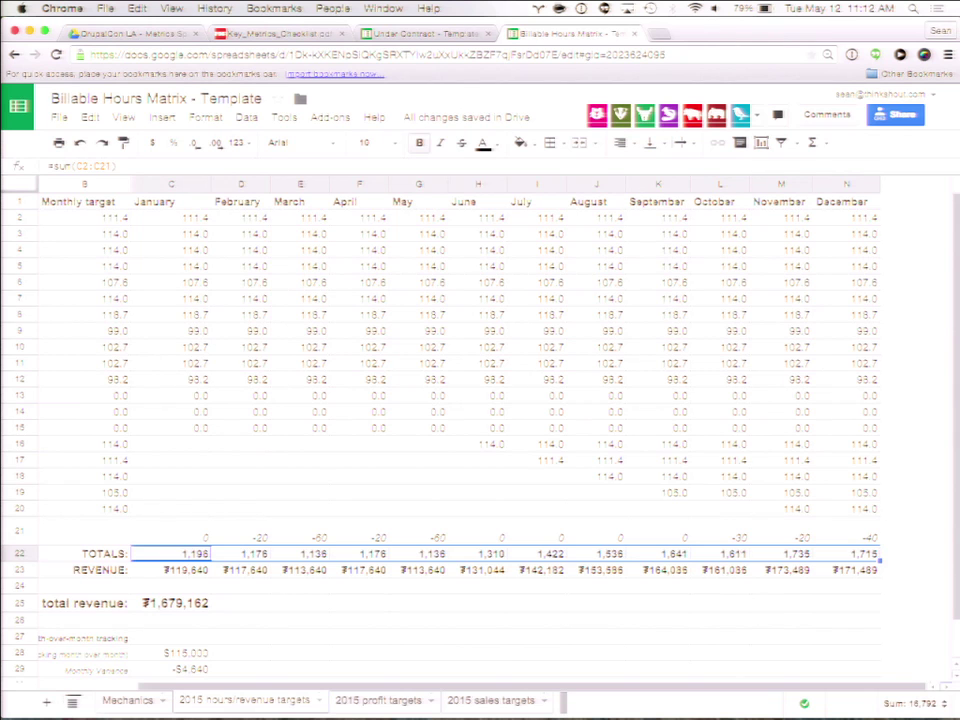
scroll(120, 400, left, 3)
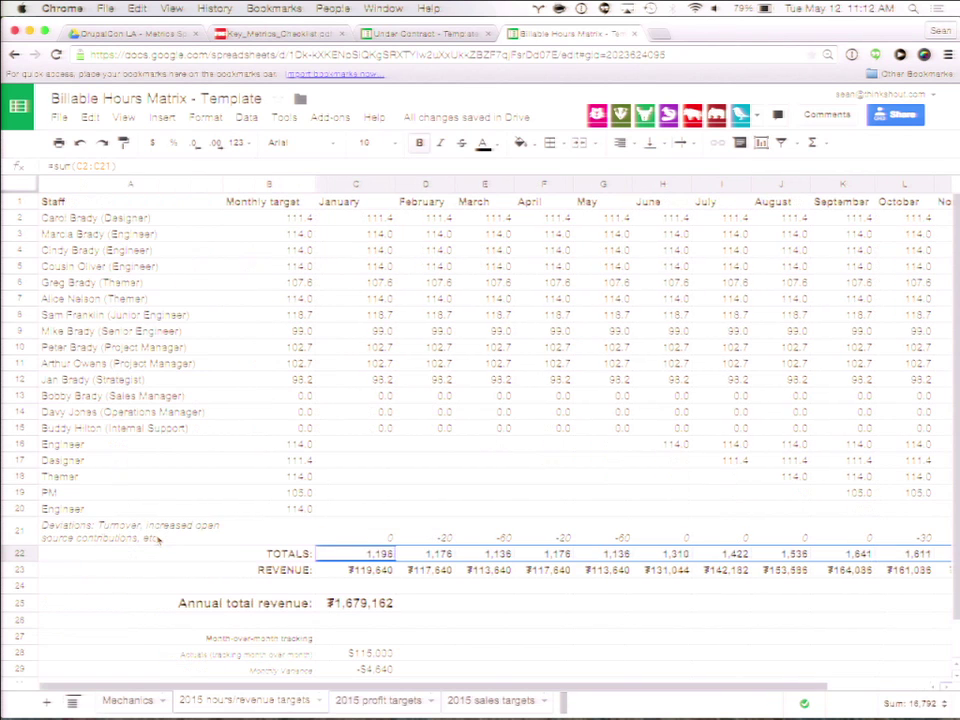
Step: Review the deviations row for turnover and open source contributions, month by month from February to July
click(79, 531)
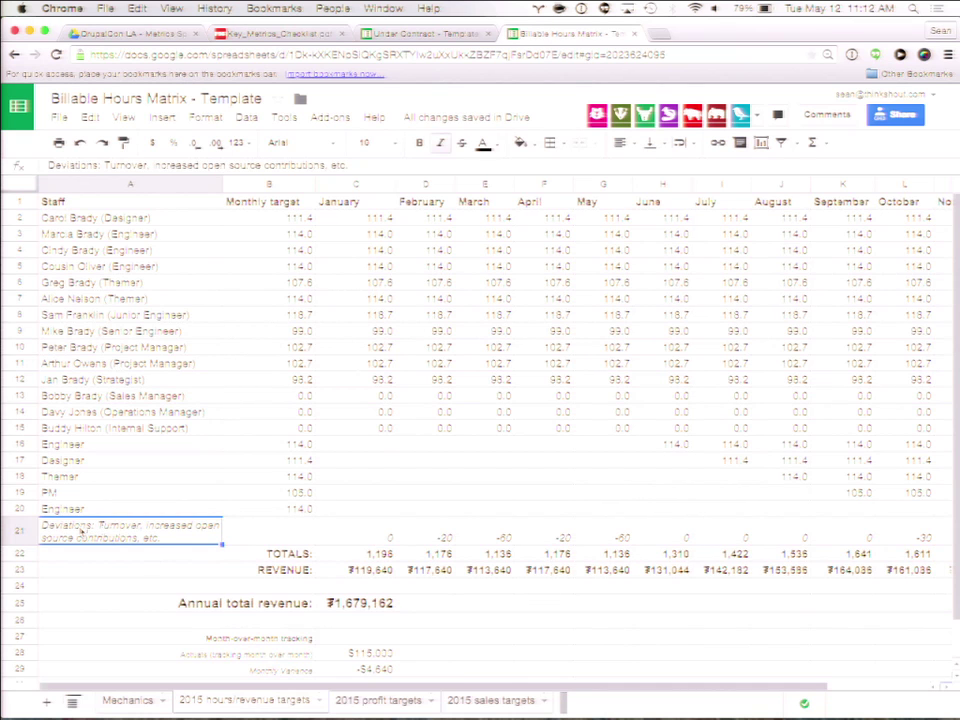
click(420, 539)
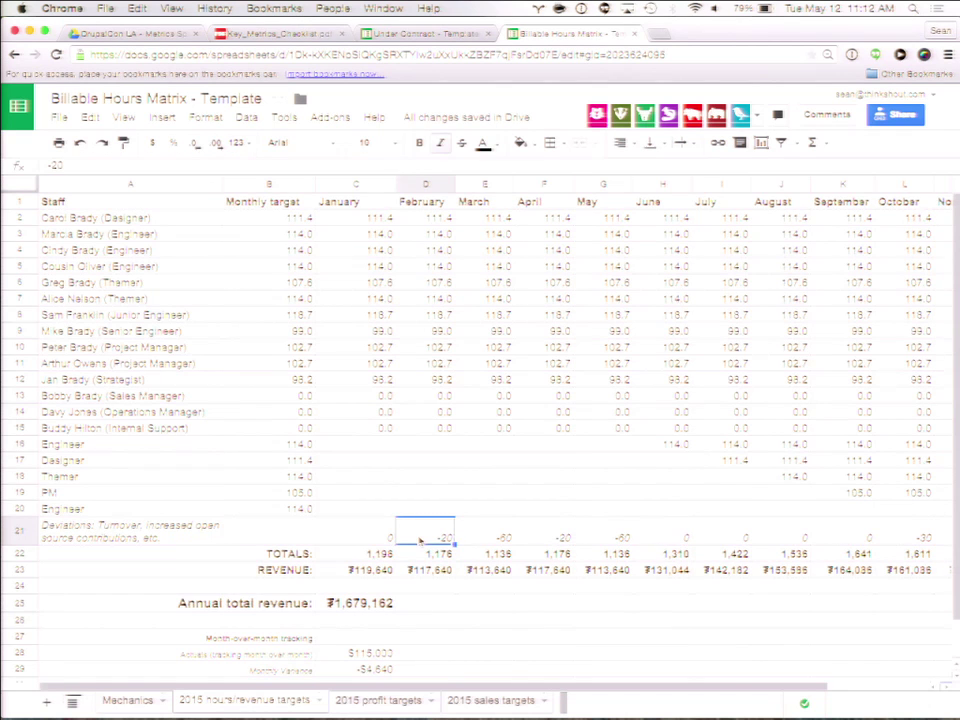
key(Right)
key(Right)
key(Right)
key(Right)
key(Right)
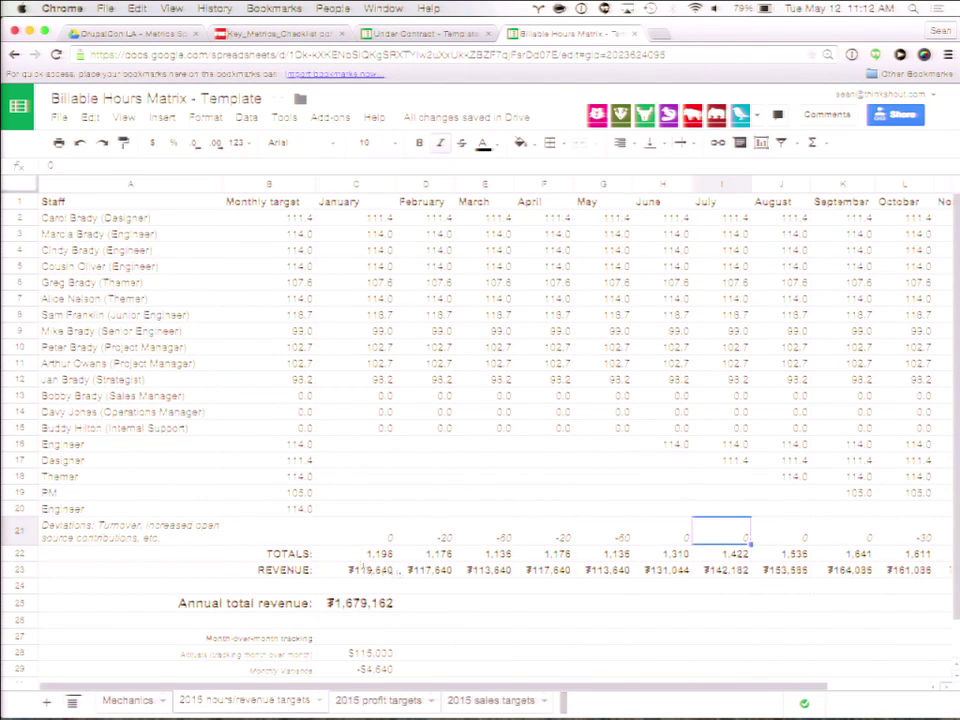
Step: Compare the hours totals with the revenue row from January to December and inspect the January revenue formula
click(364, 558)
drag(364, 560, 876, 562)
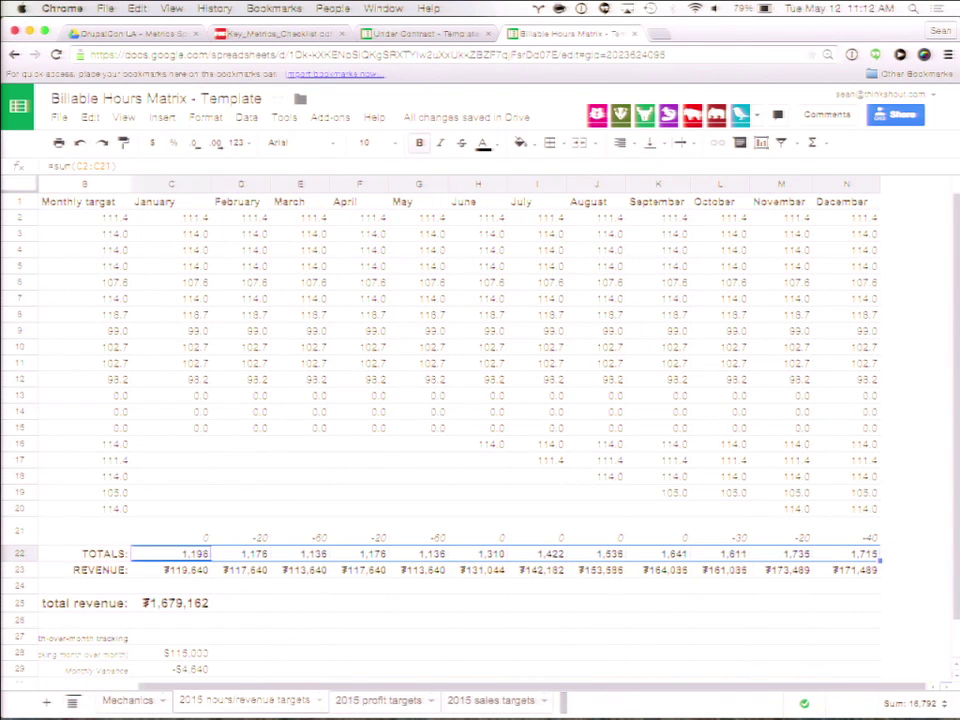
click(200, 571)
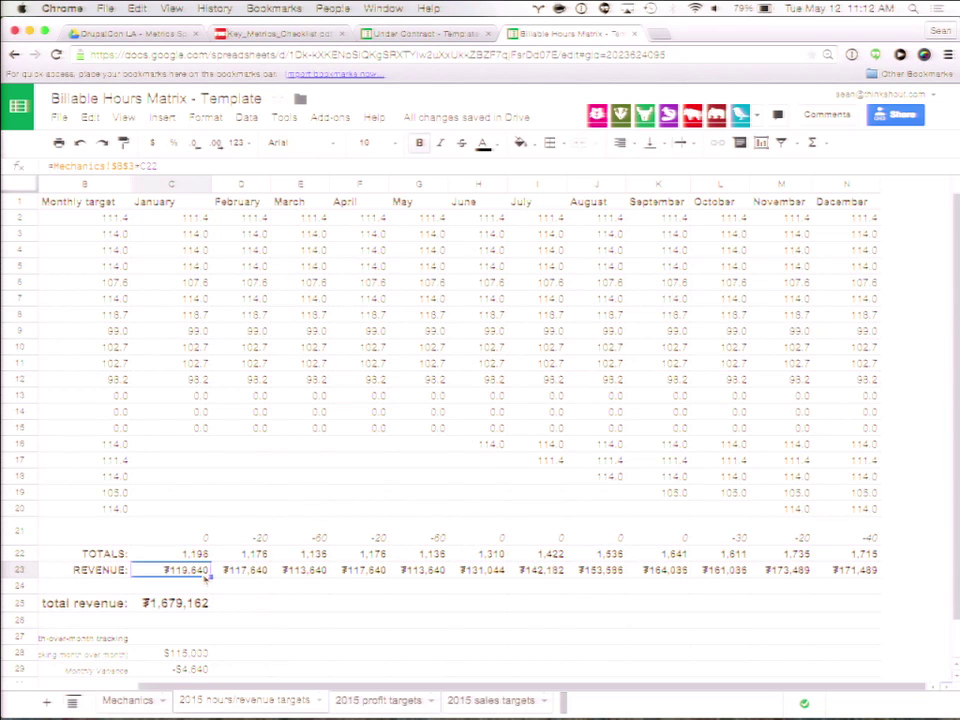
drag(205, 580, 860, 577)
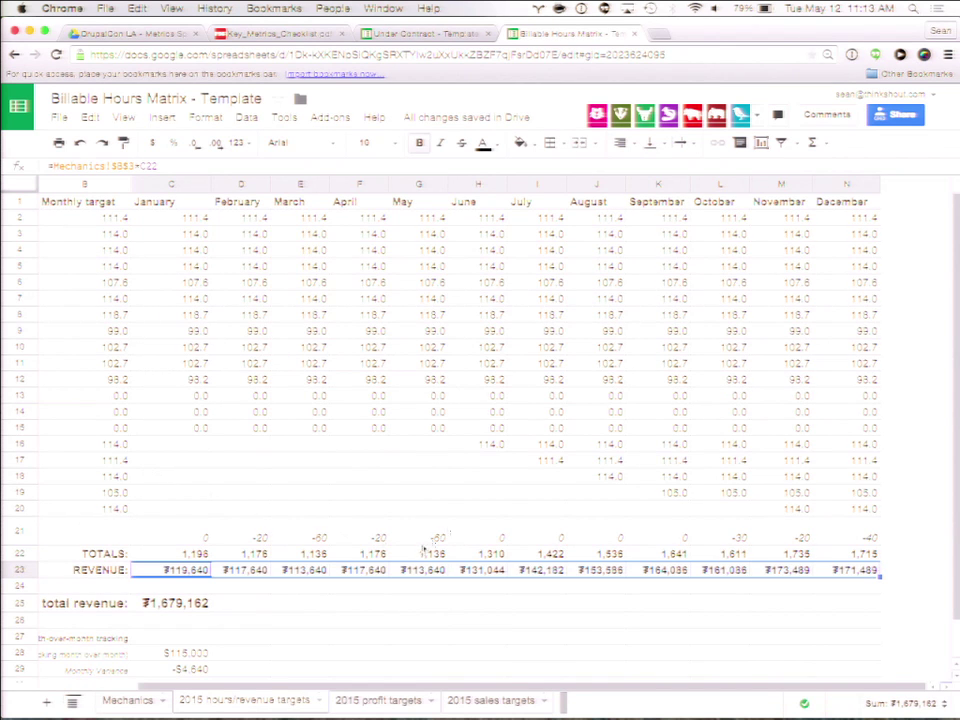
Step: Check the planned Designer's July hours and inspect the annual total revenue formula
click(528, 461)
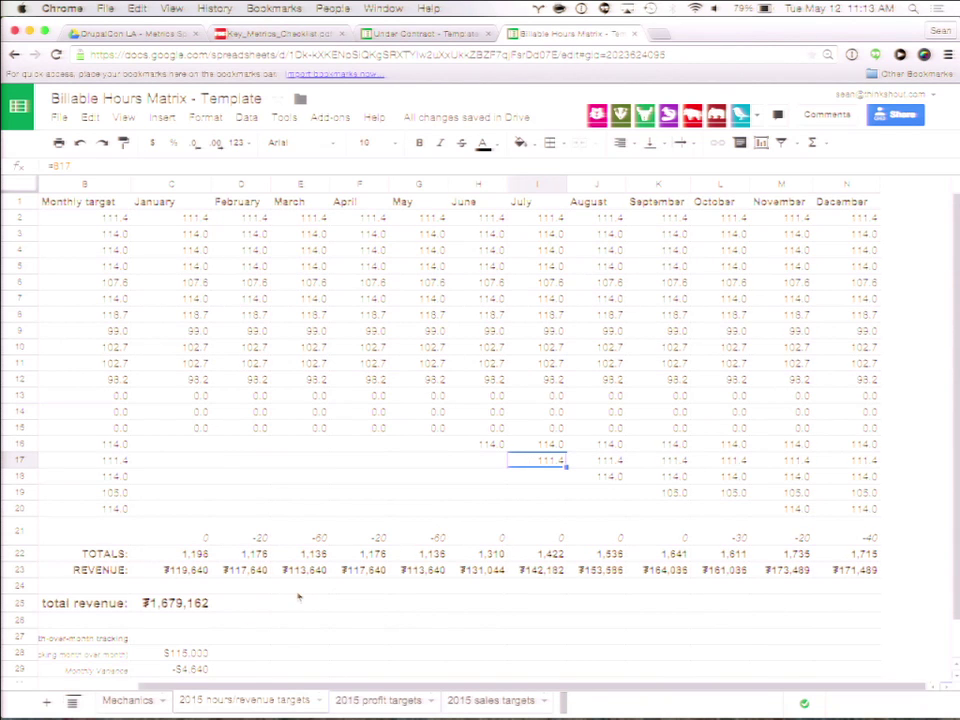
scroll(290, 640, left, 2)
scroll(288, 652, down, 2)
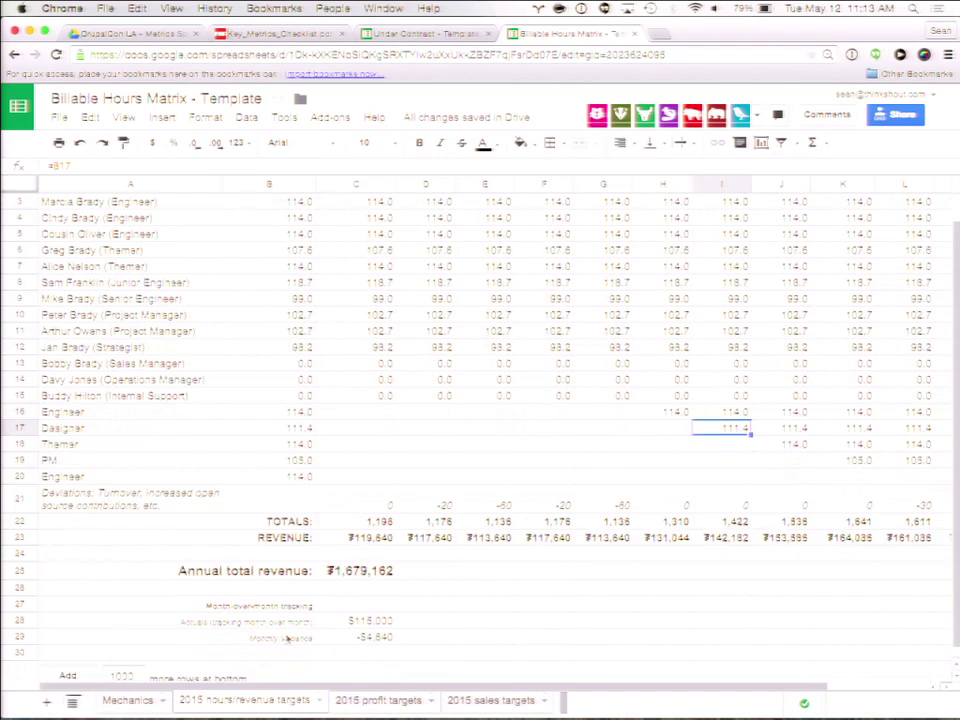
click(372, 556)
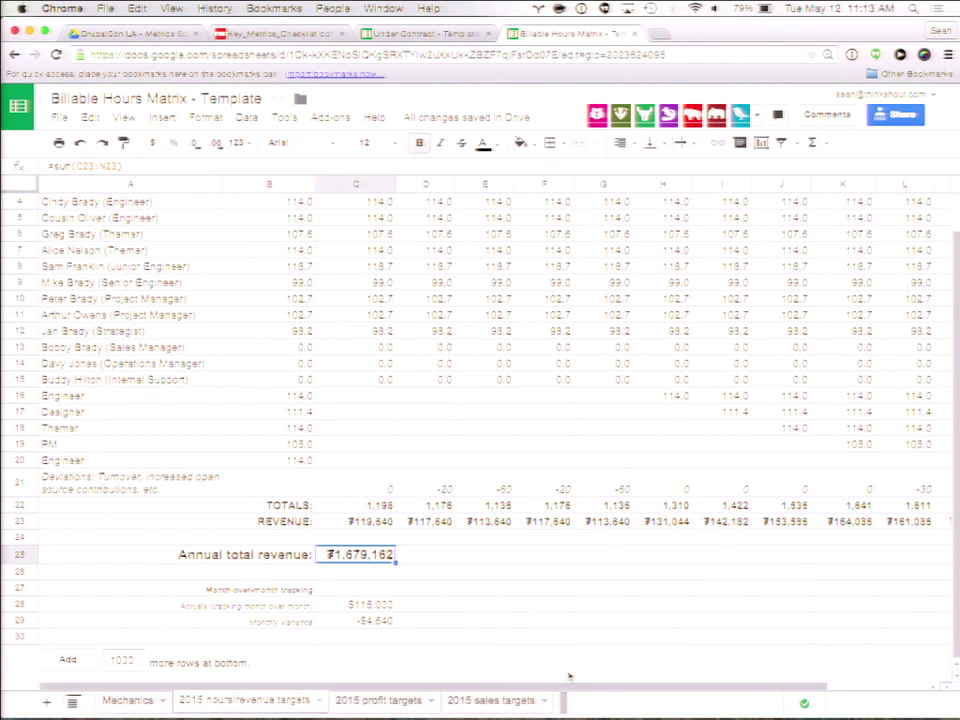
Step: Switch to the 2015 profit targets sheet and examine the monthly costs of the current staff base, including the April formula
click(378, 700)
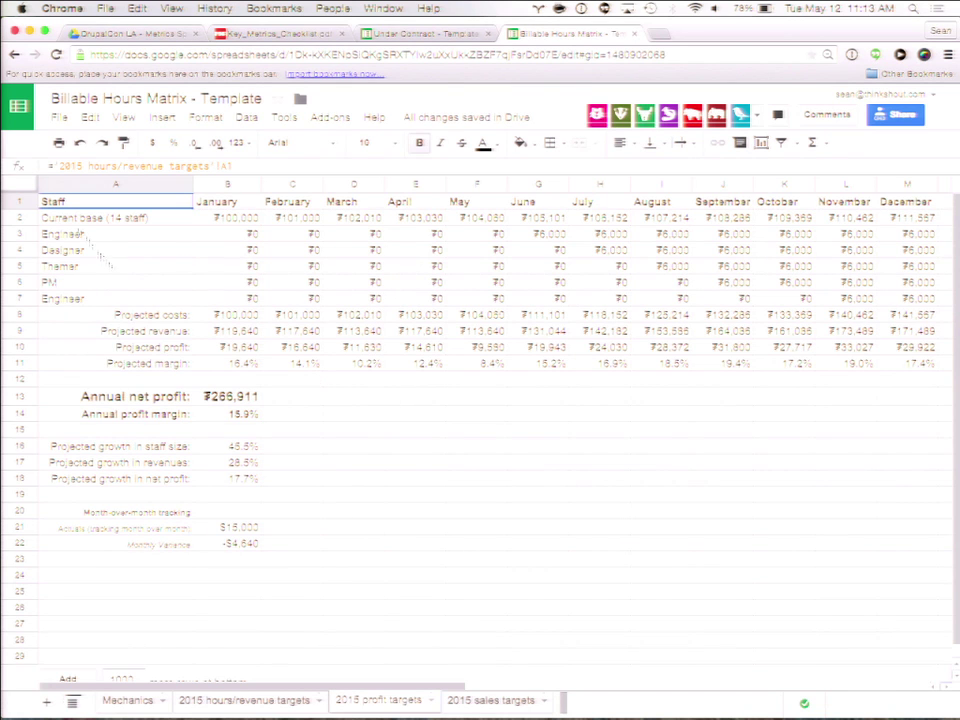
click(19, 217)
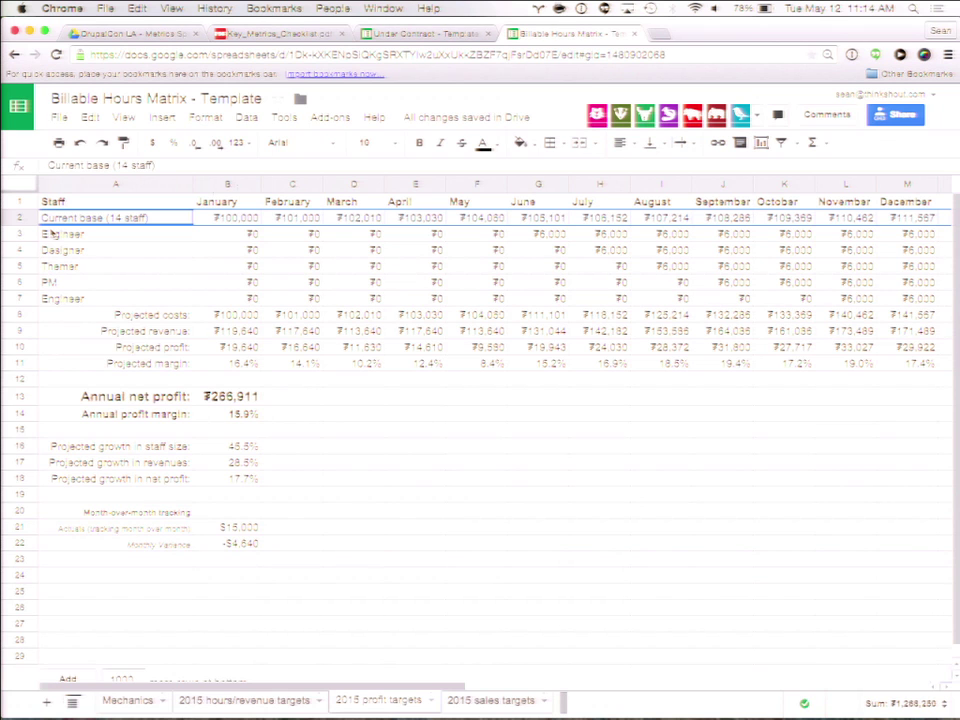
click(428, 222)
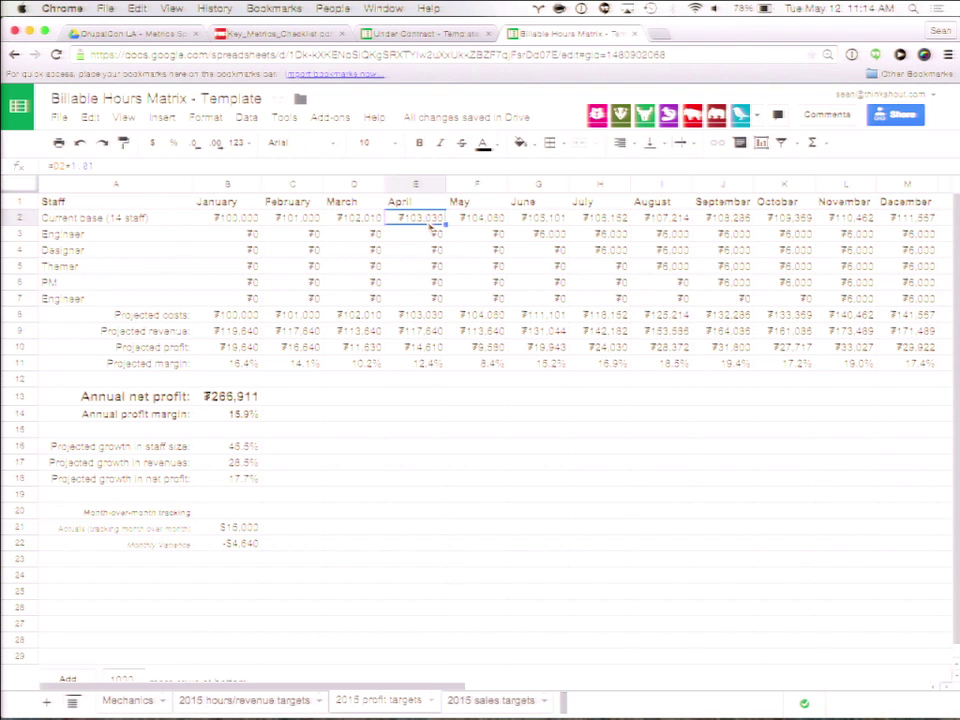
Step: Inspect the cost formulas for the planned hires, from the Engineer in June to the PM in October
click(516, 238)
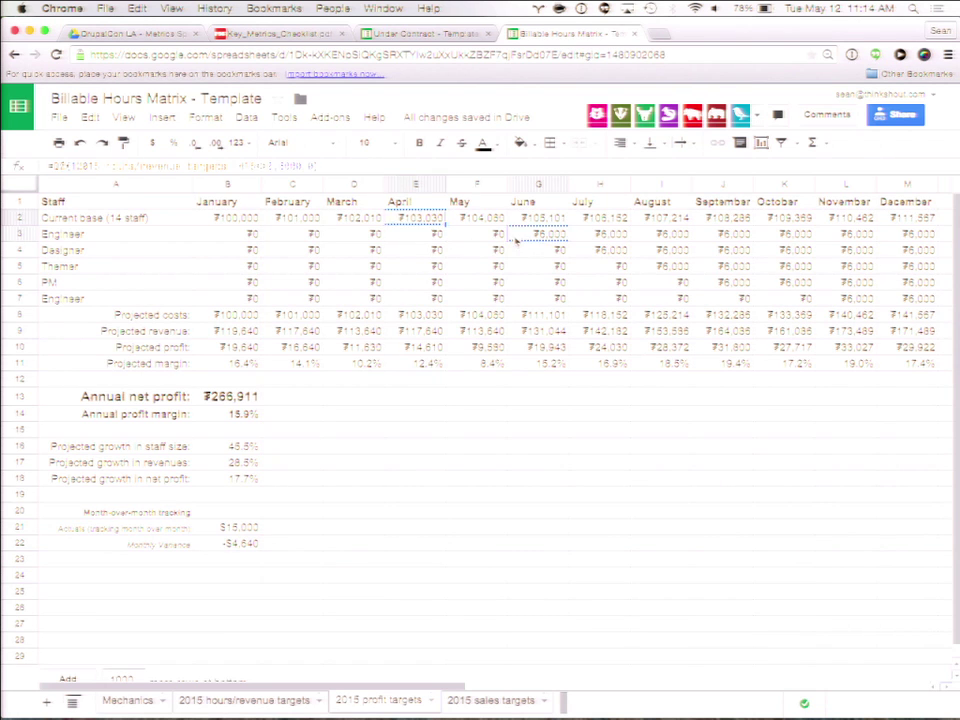
key(shift+Right)
key(super+c)
key(Right)
key(Right)
key(Right)
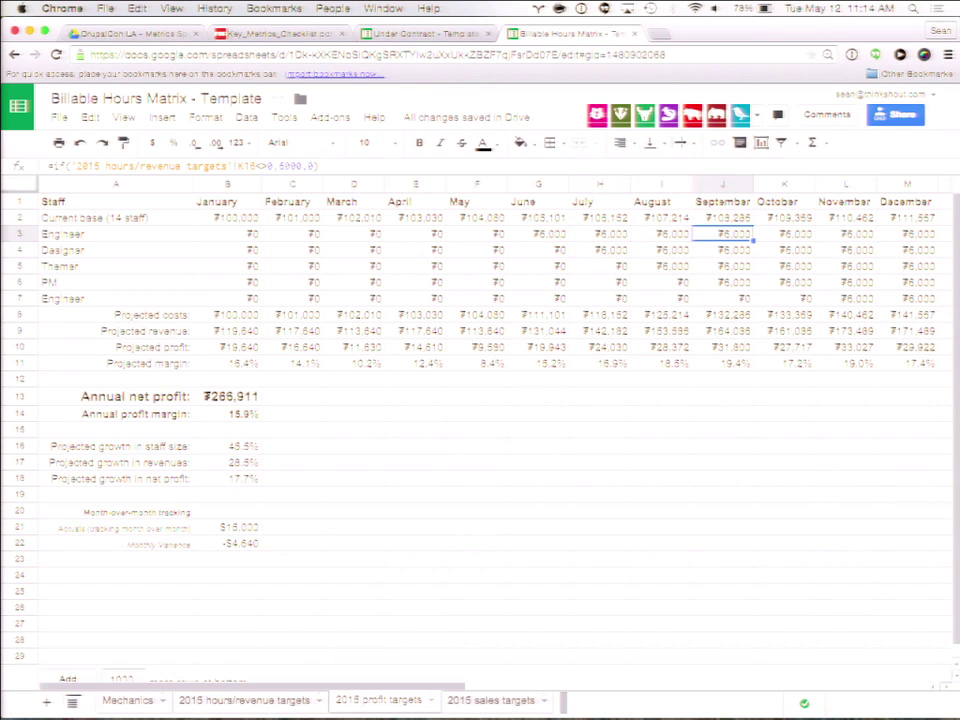
key(Down)
key(Right)
key(Down)
key(Down)
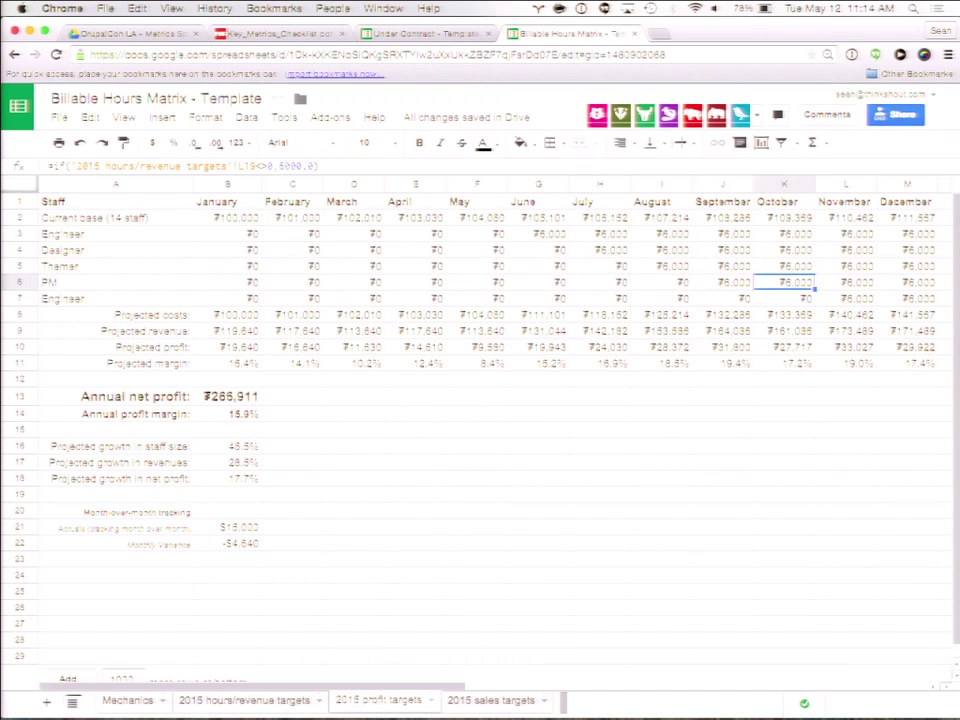
Step: Review the projected costs and revenue rows, and inspect the annual net profit and annual profit margin formulas
click(22, 315)
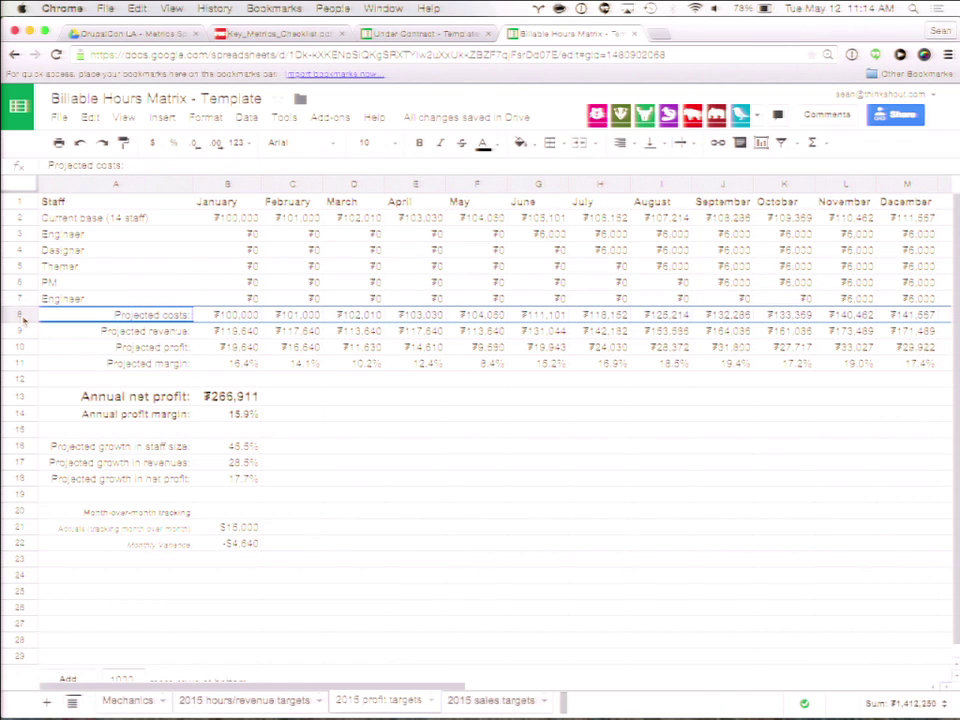
key(Down)
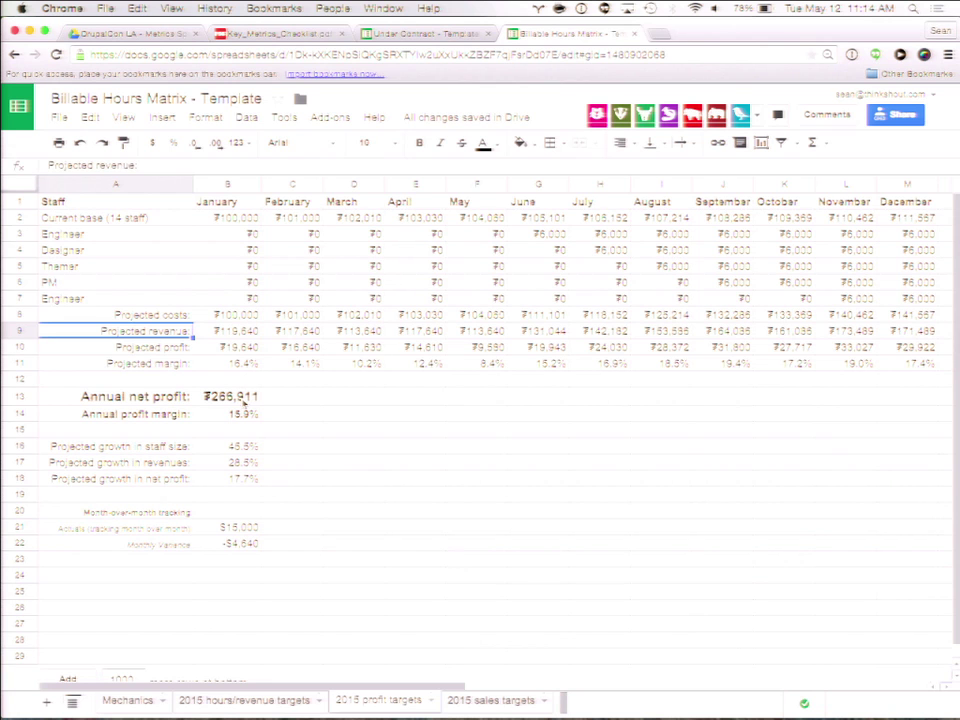
click(236, 416)
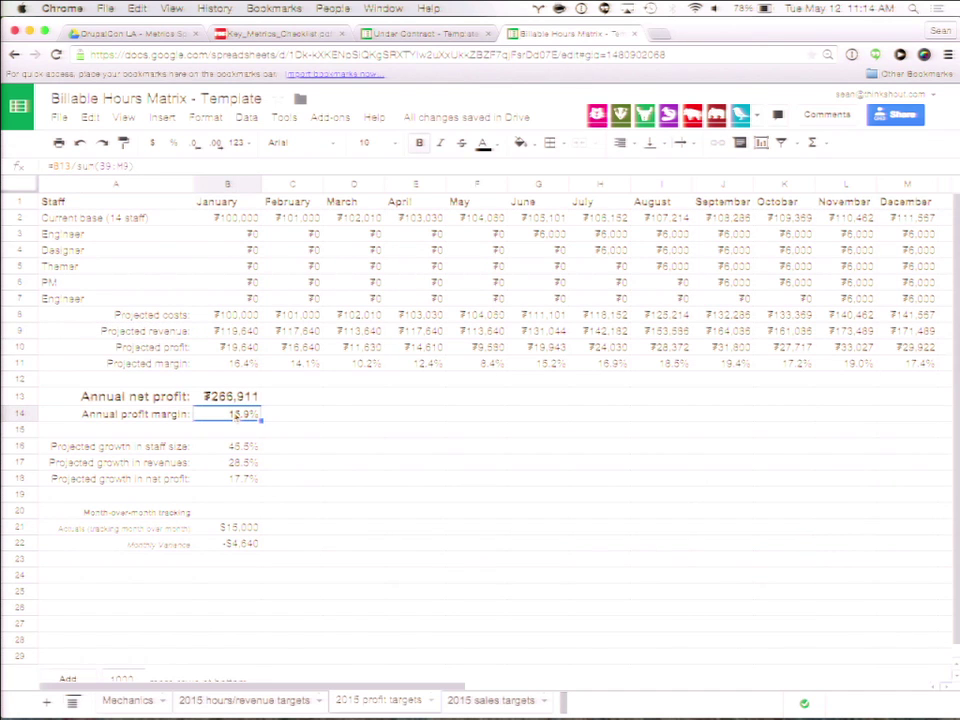
click(234, 397)
click(230, 414)
Step: Switch to the 2015 sales targets sheet and examine the monthly revenue targets and the gross pipeline size target row
click(485, 699)
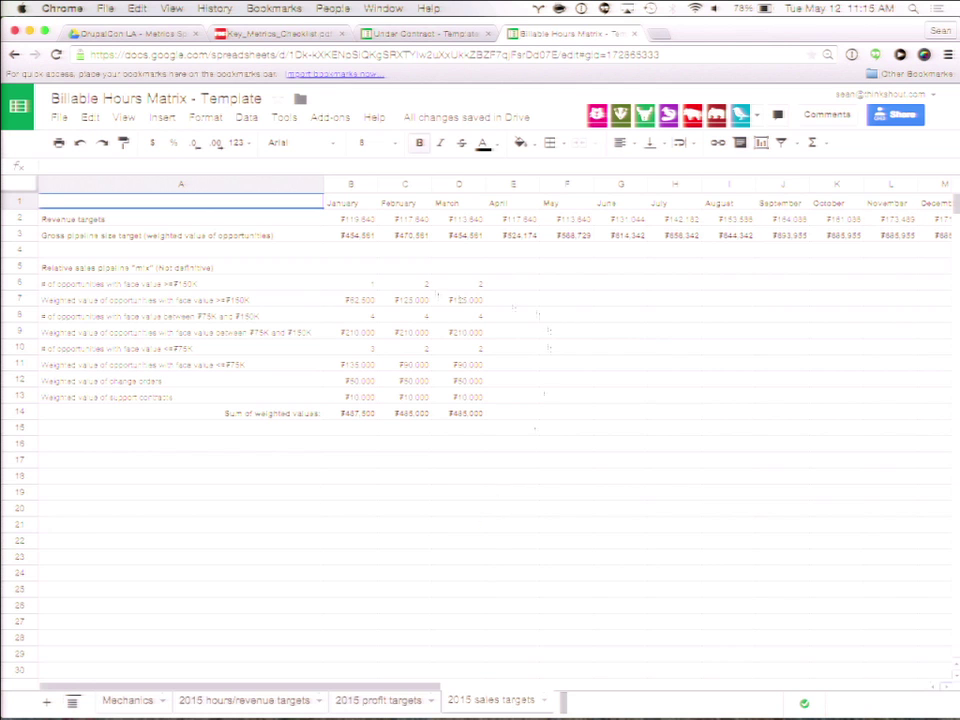
click(357, 221)
key(Right)
key(super+equal)
key(super+equal)
key(super+equal)
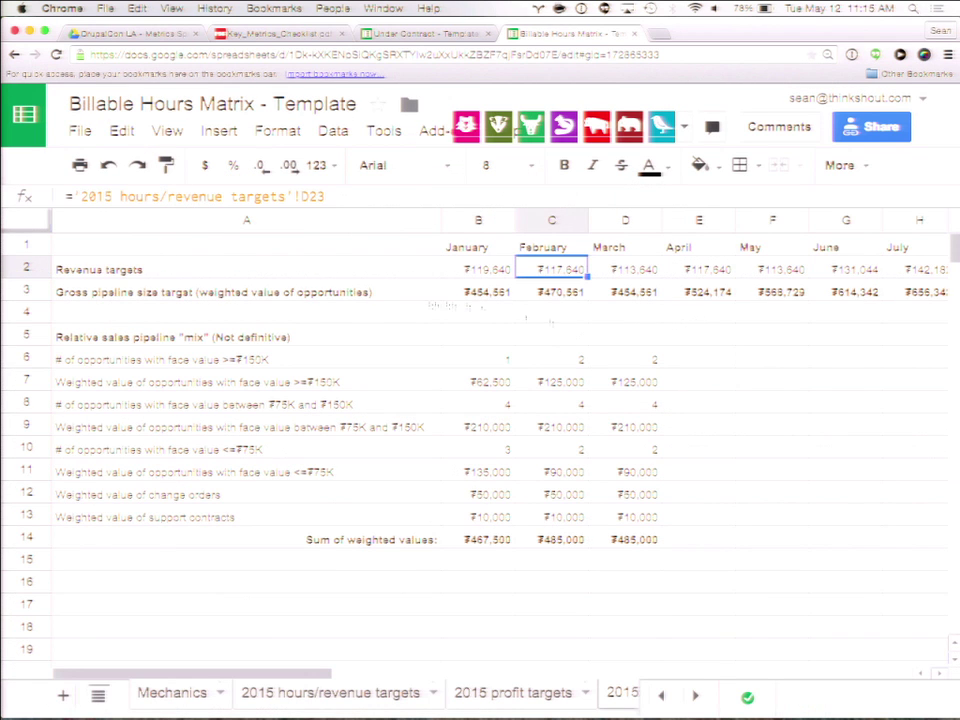
click(284, 297)
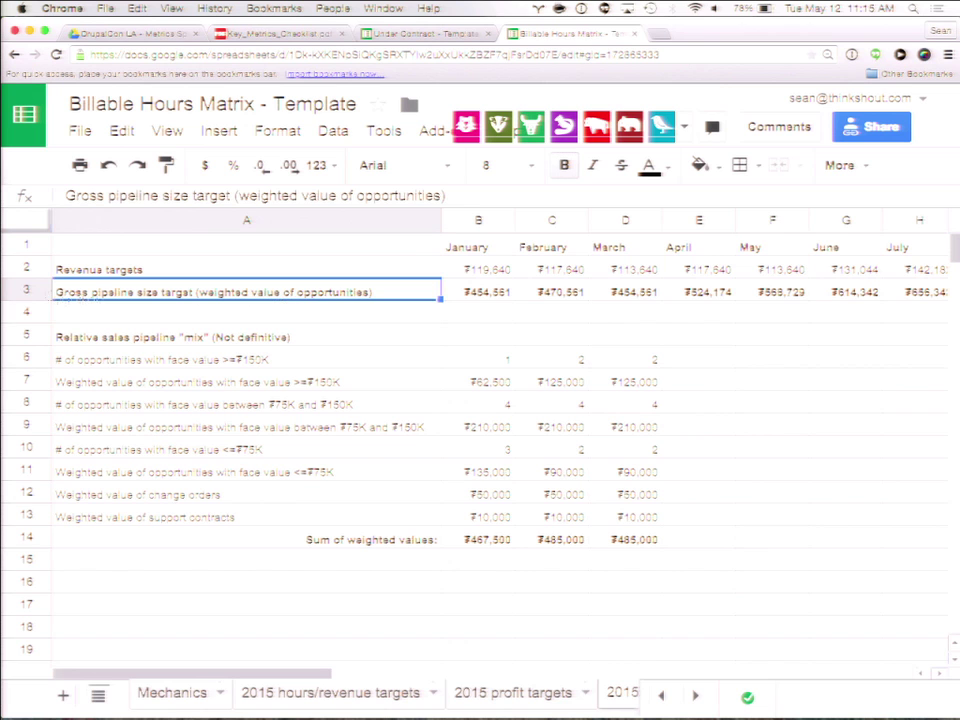
click(30, 291)
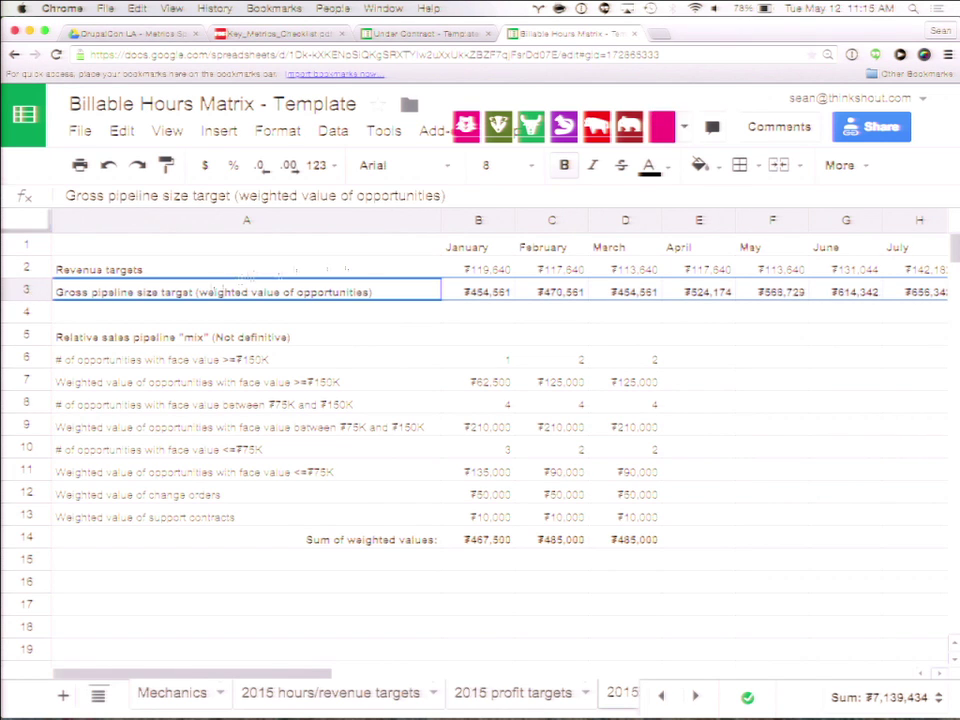
Step: Inspect the gross pipeline size target formulas for January and February on the 2015 sales targets sheet
click(469, 289)
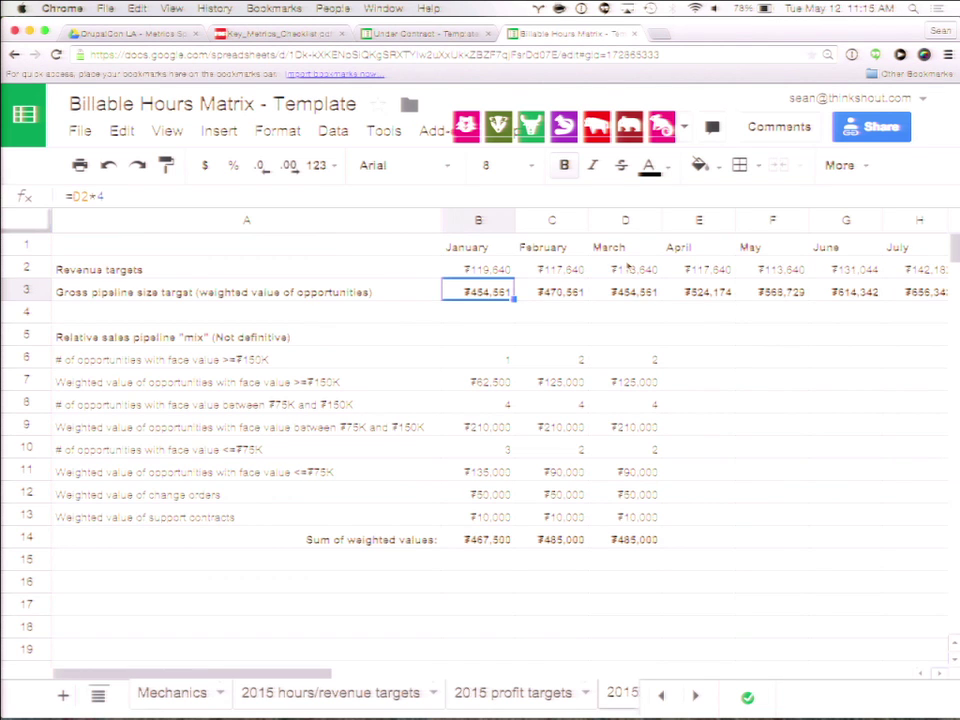
click(571, 292)
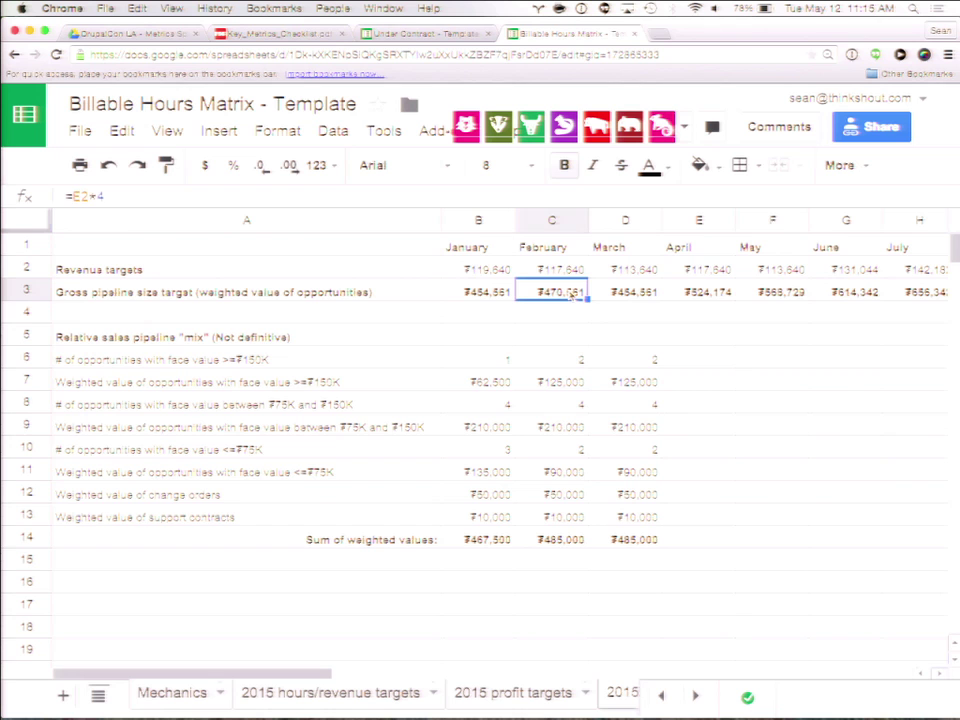
key(BackSpace)
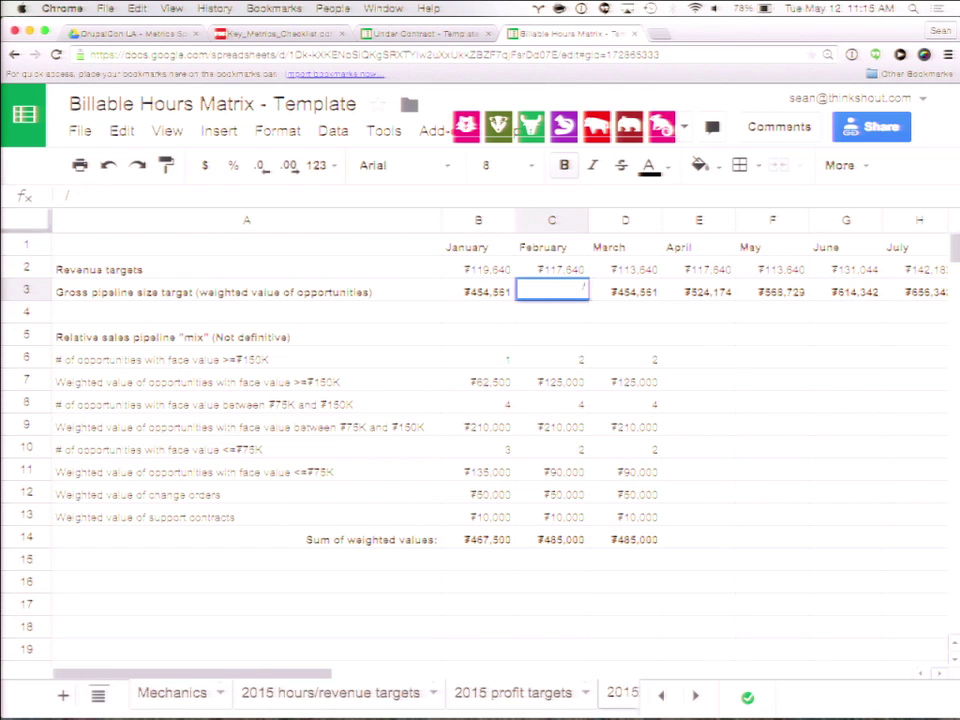
key(Return)
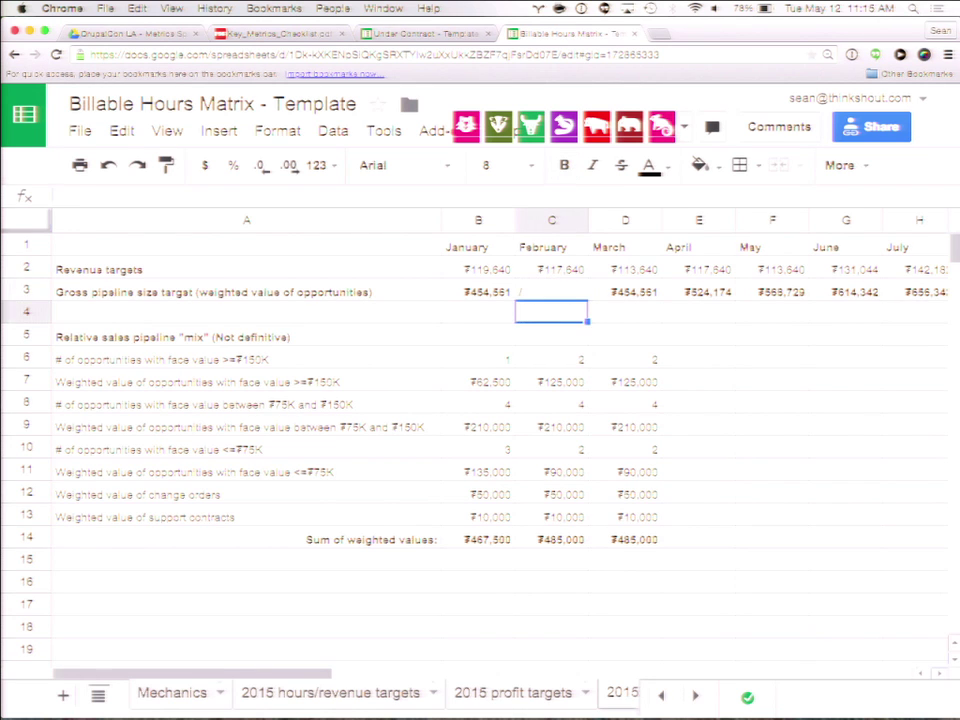
key(super+z)
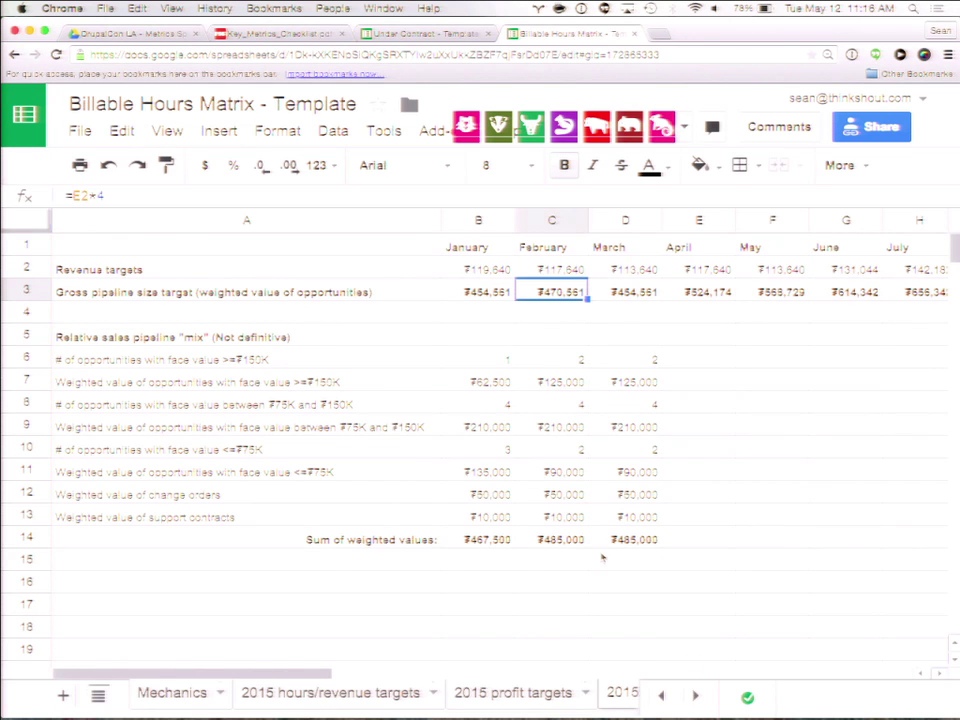
Step: Switch to the Under Contract - Template spreadsheet and look over the All Contracts and Opportunities list at a readable size
click(697, 697)
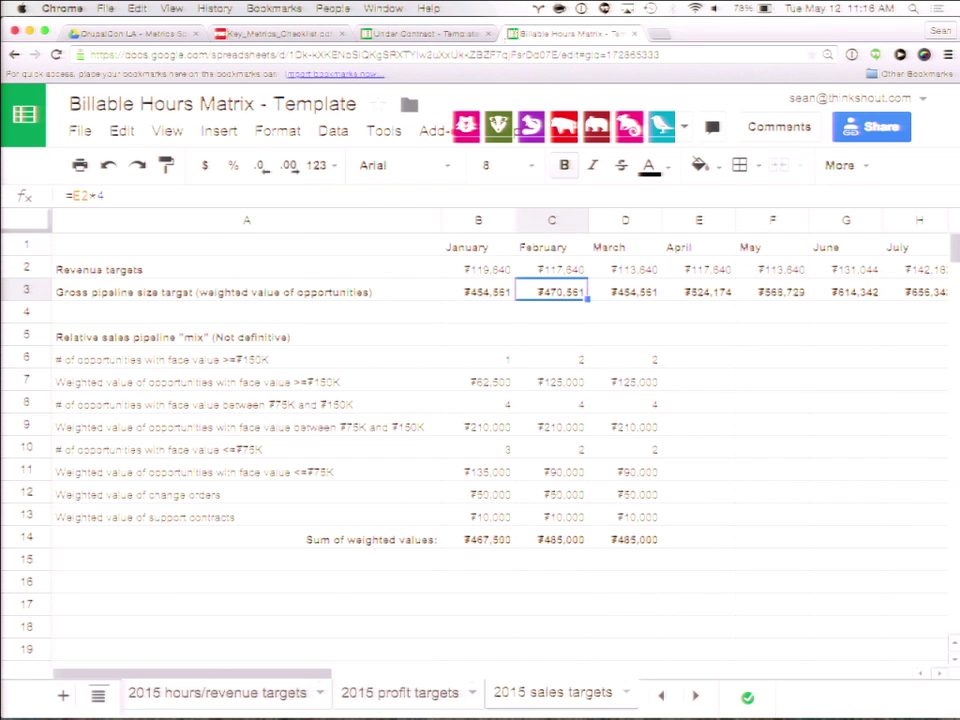
click(425, 33)
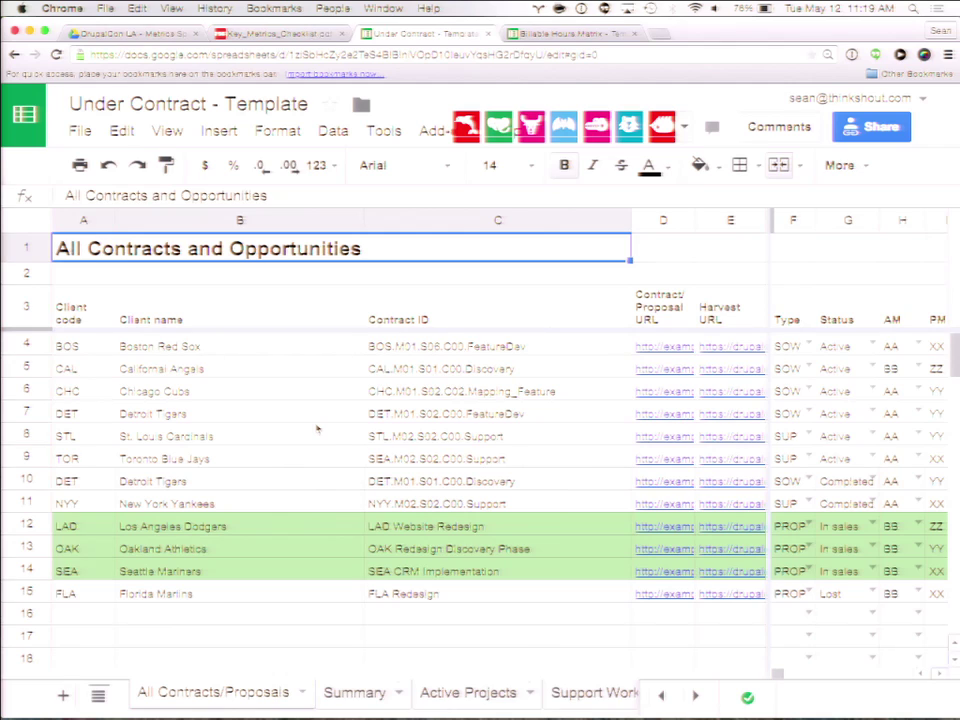
key(super+minus)
key(super+minus)
key(super+minus)
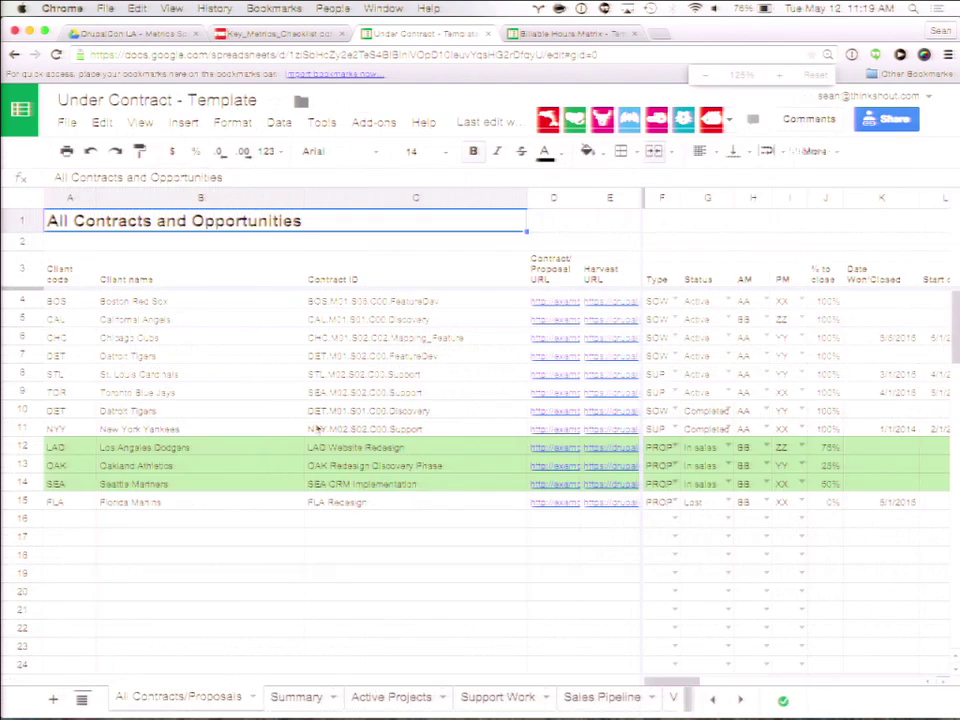
key(super+minus)
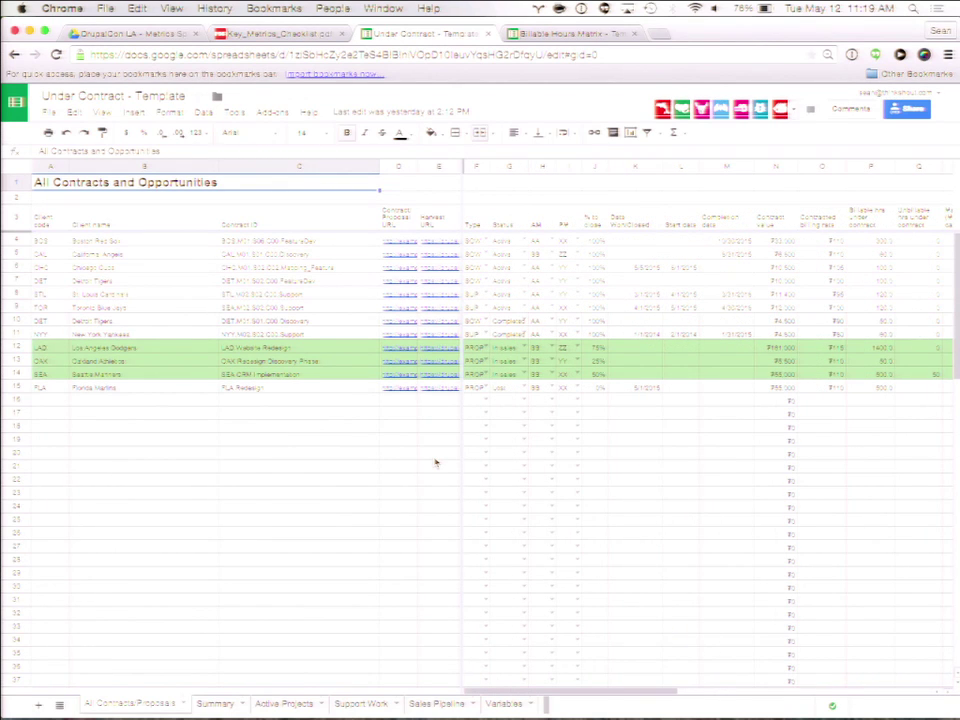
key(super+plus)
key(super+plus)
key(super+plus)
key(super+plus)
key(super+plus)
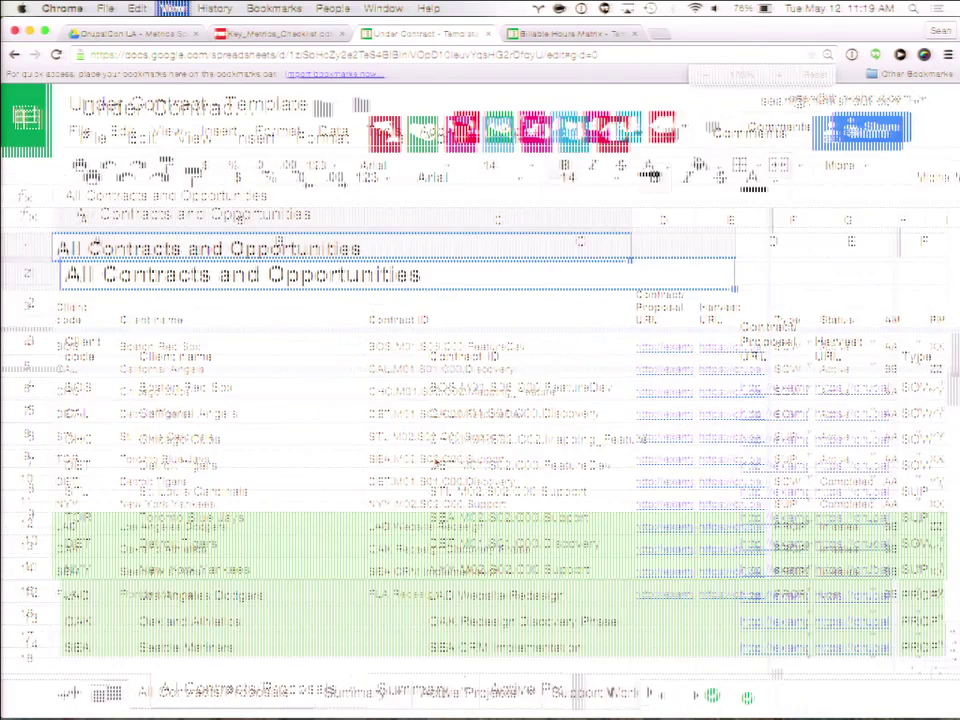
key(super+minus)
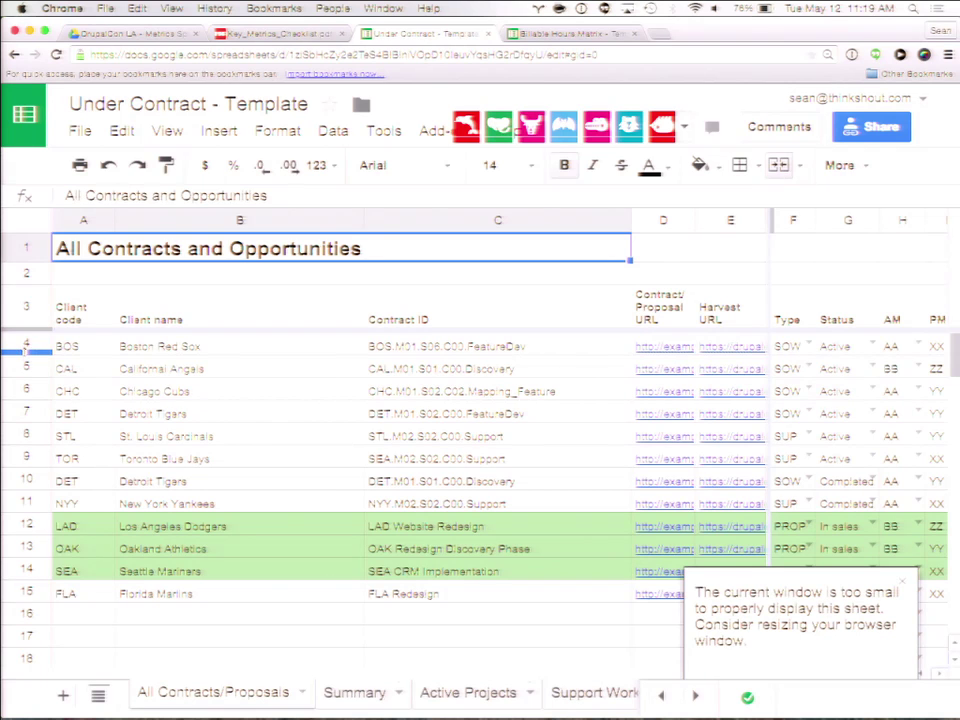
Step: Examine the Boston Red Sox contract's client code, contract ID, contract/proposal URL and Harvest URL
key(Down)
key(Down)
key(Down)
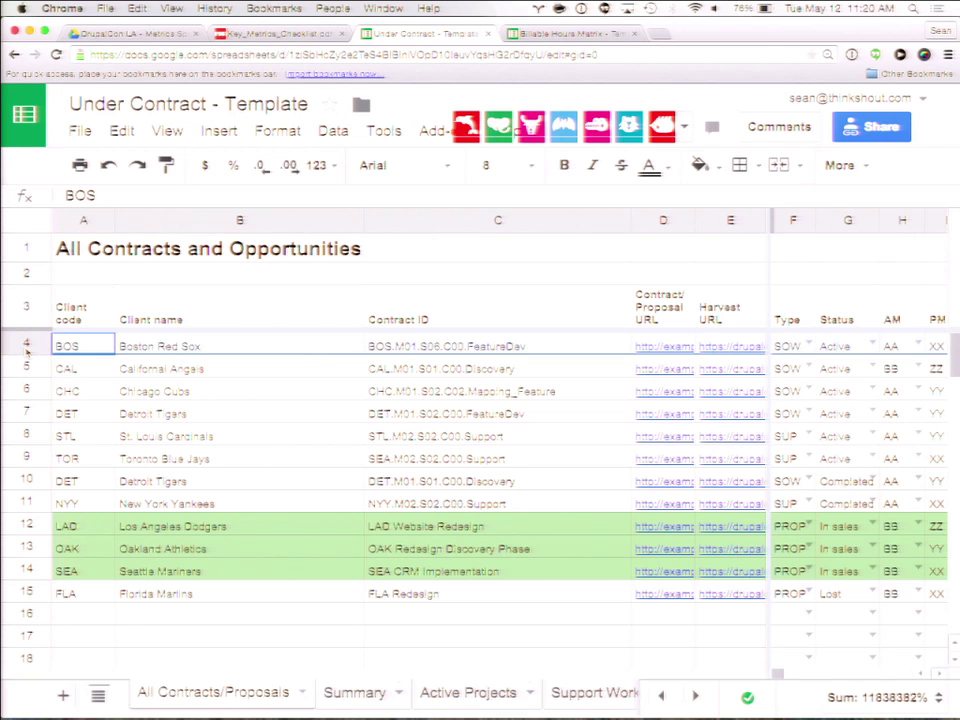
click(541, 343)
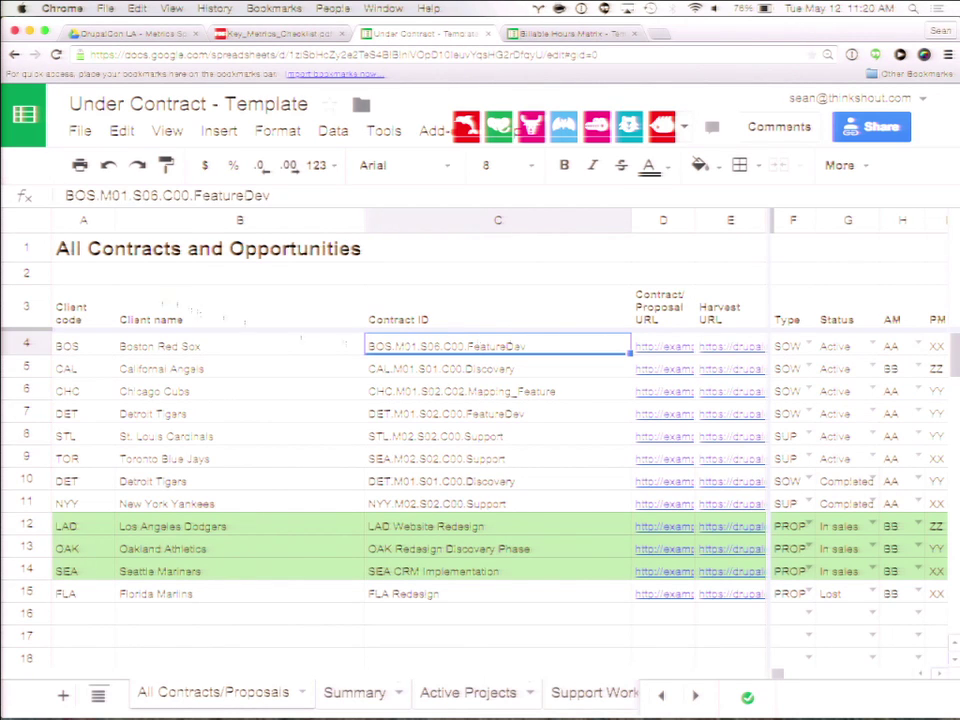
click(83, 345)
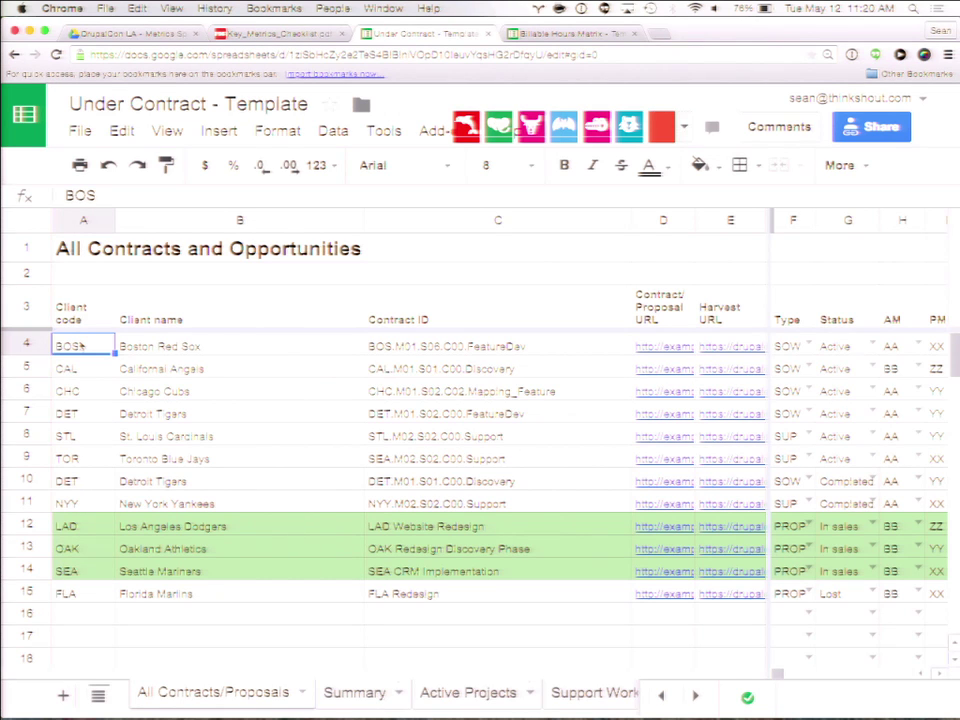
click(440, 347)
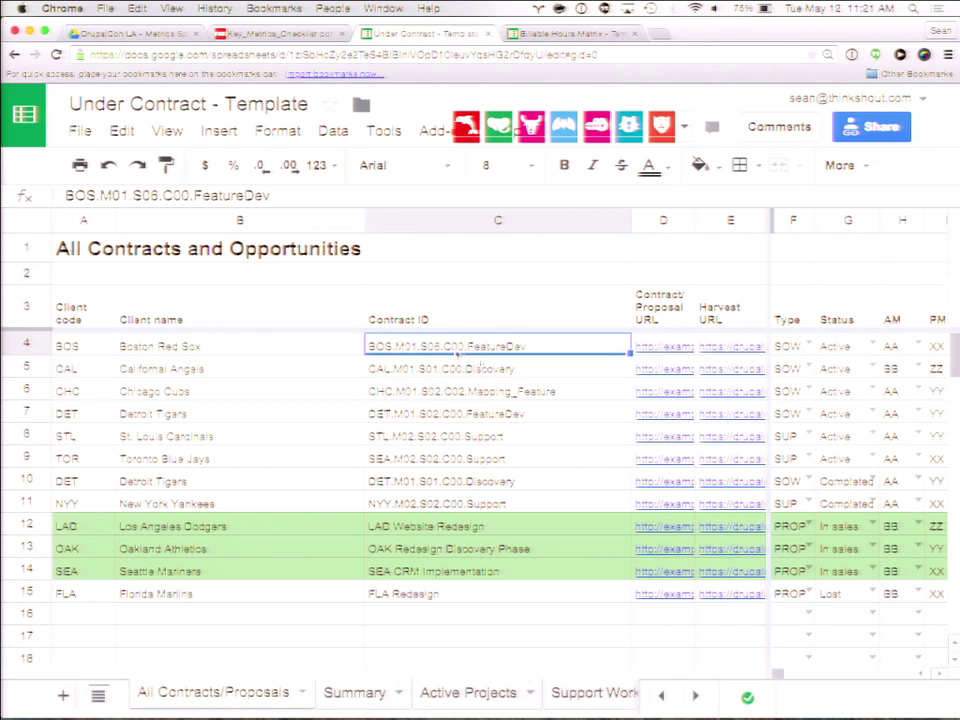
click(662, 349)
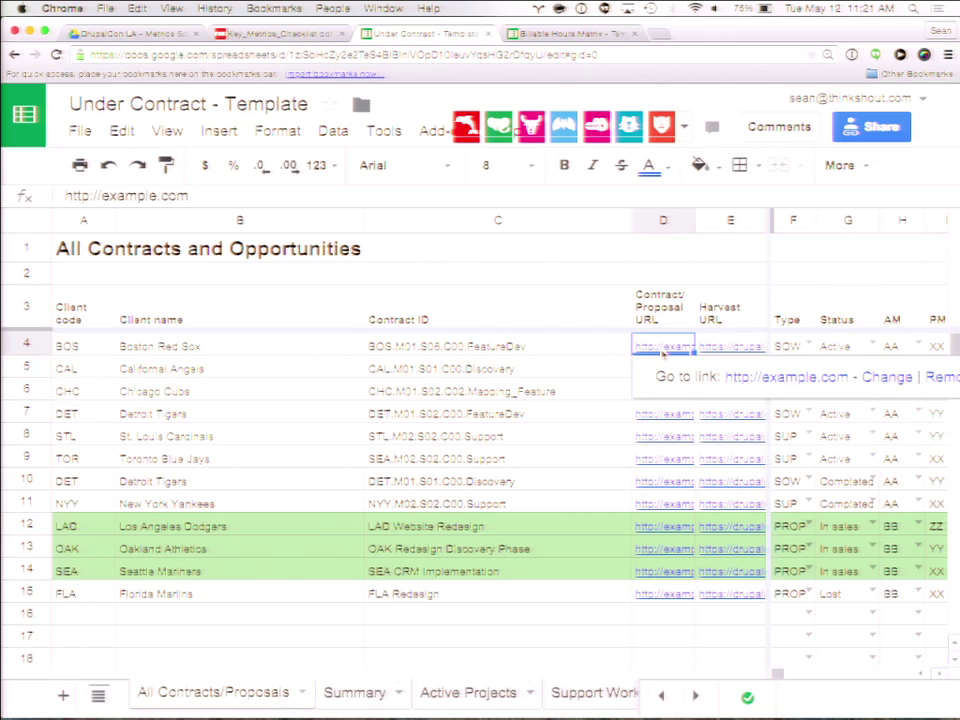
key(Right)
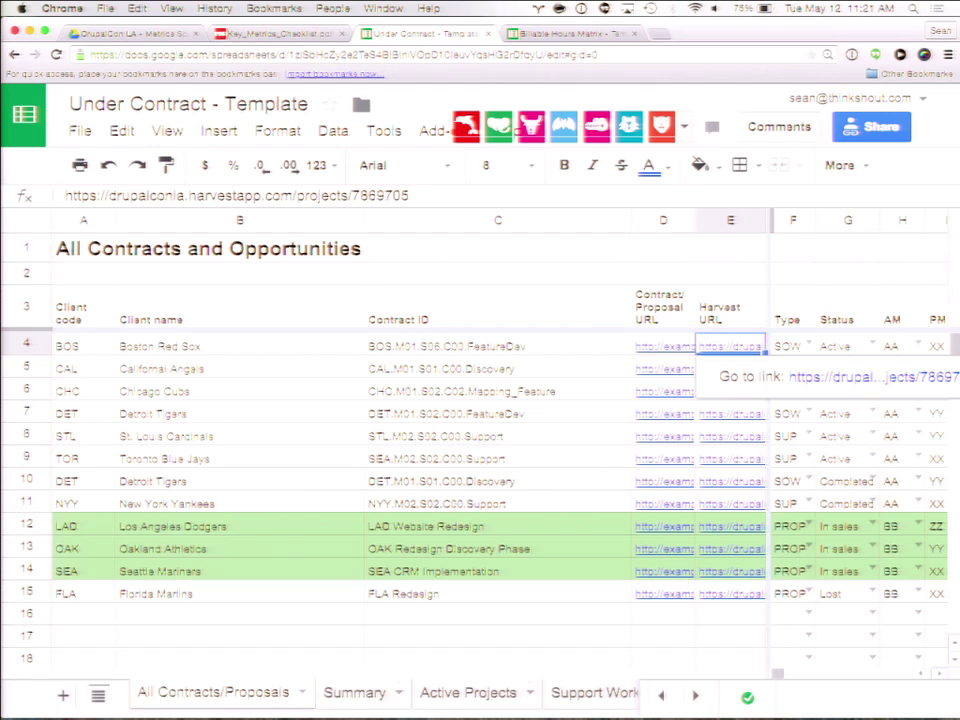
Step: Examine the Boston Red Sox contract's Type options and their source list on the Variables sheet, returning to All Contracts/Proposals
click(791, 348)
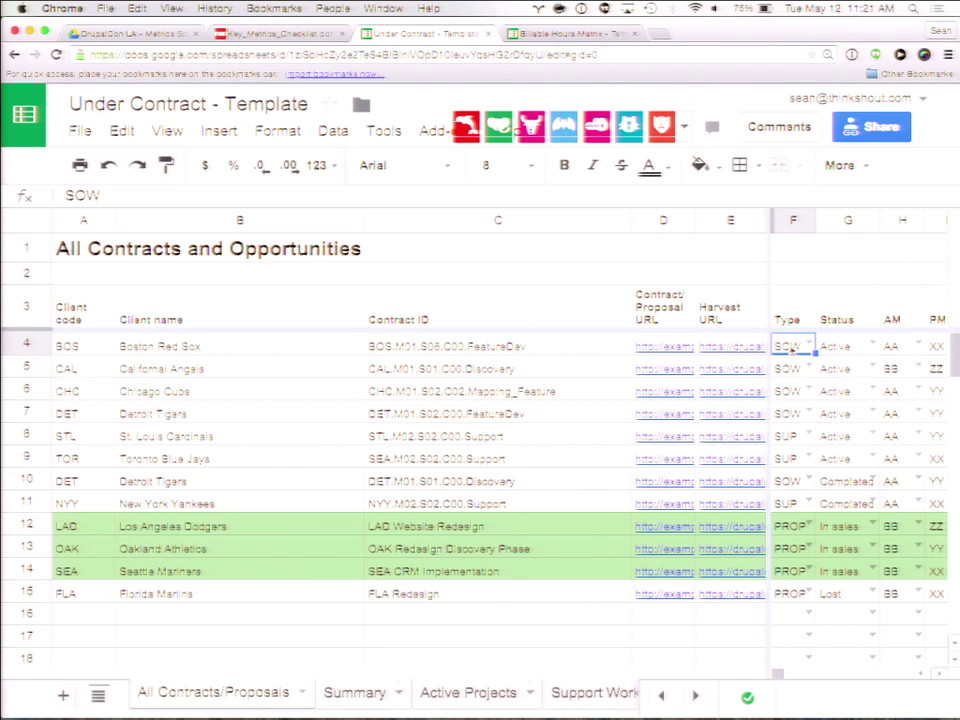
click(811, 347)
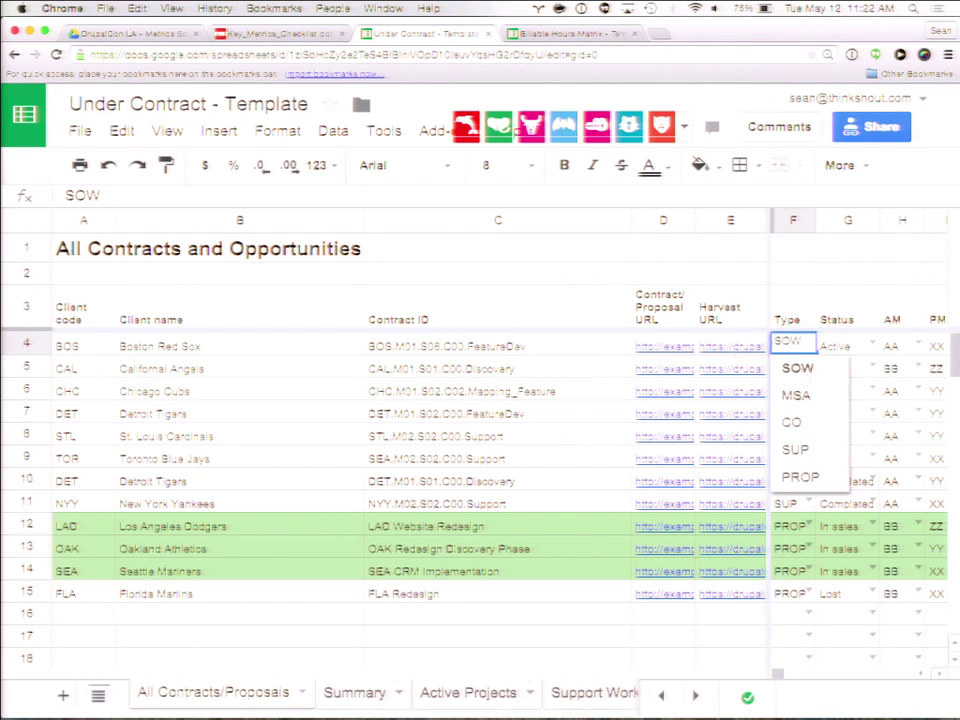
click(696, 695)
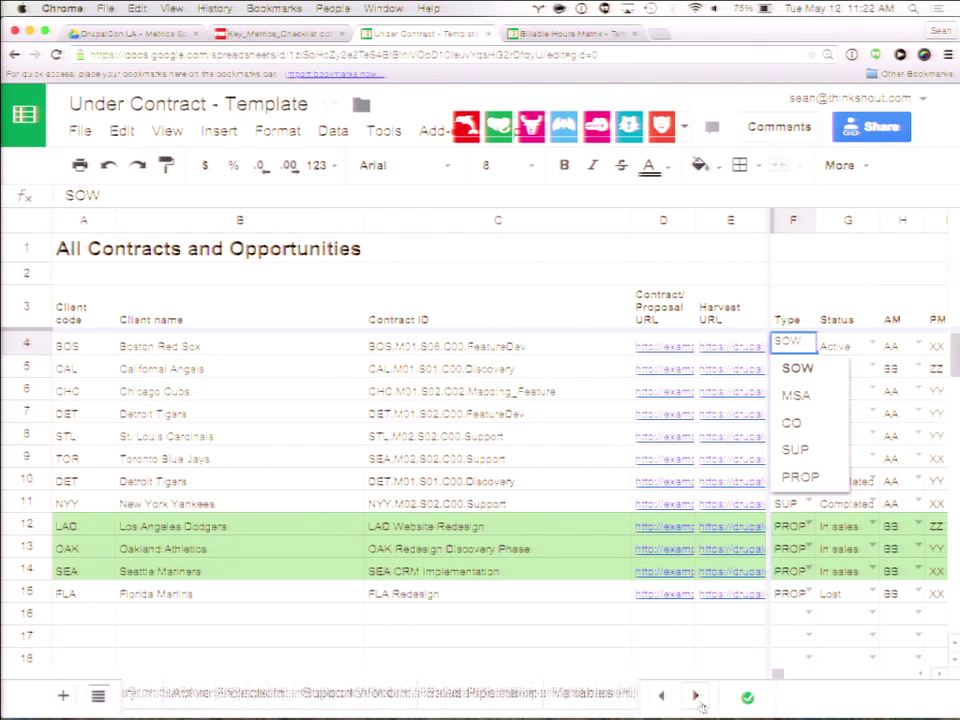
click(585, 694)
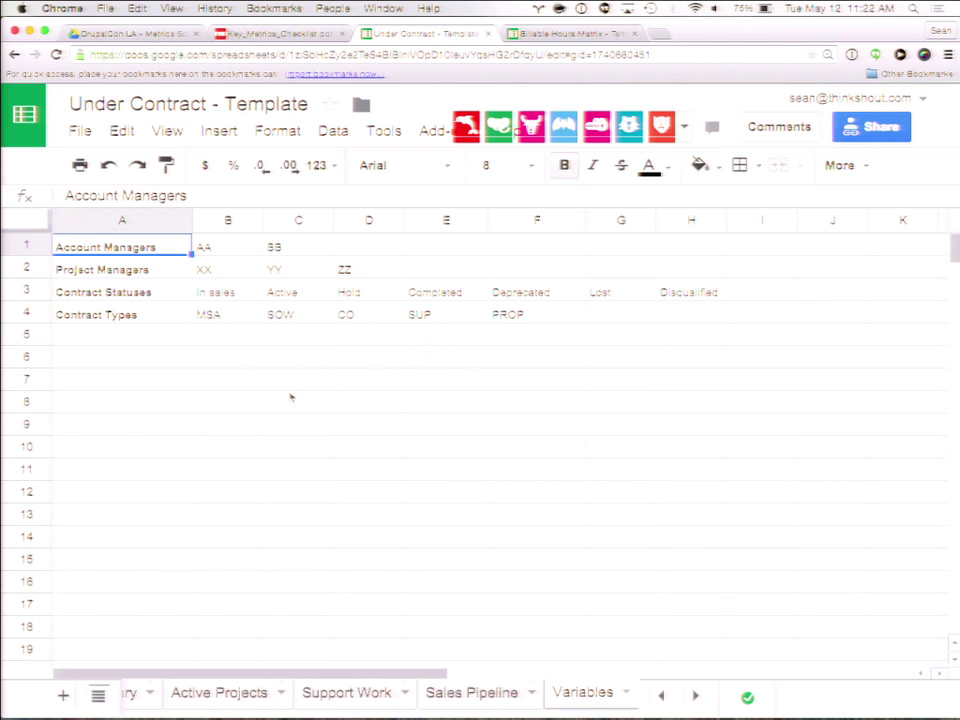
click(660, 697)
click(255, 693)
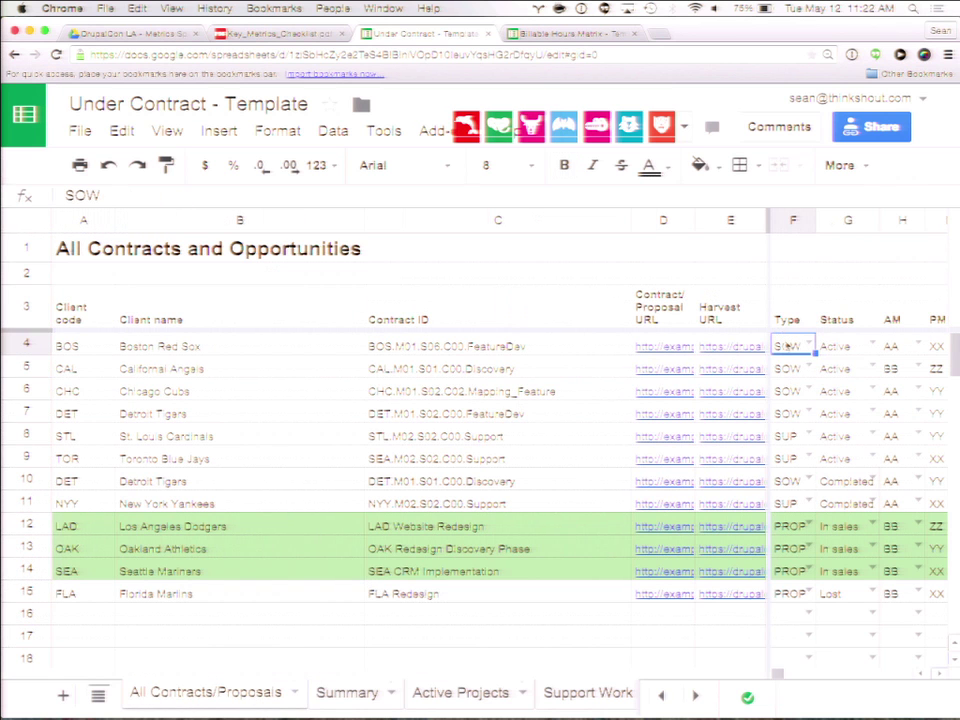
Step: Review the Status options available for the Boston Red Sox contract without changing the selection
key(Right)
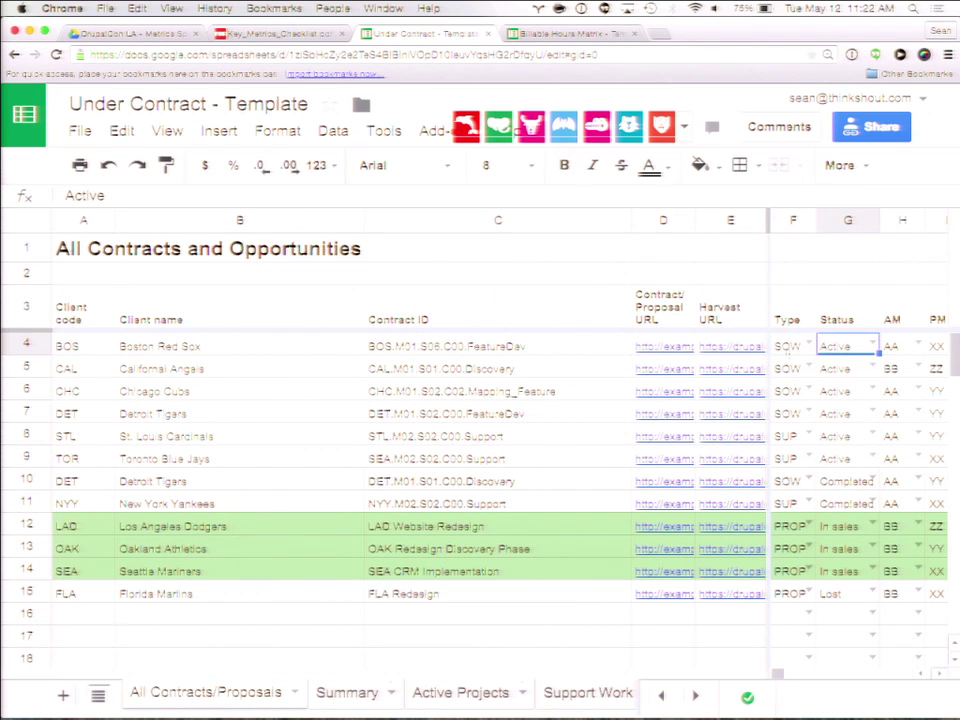
click(872, 344)
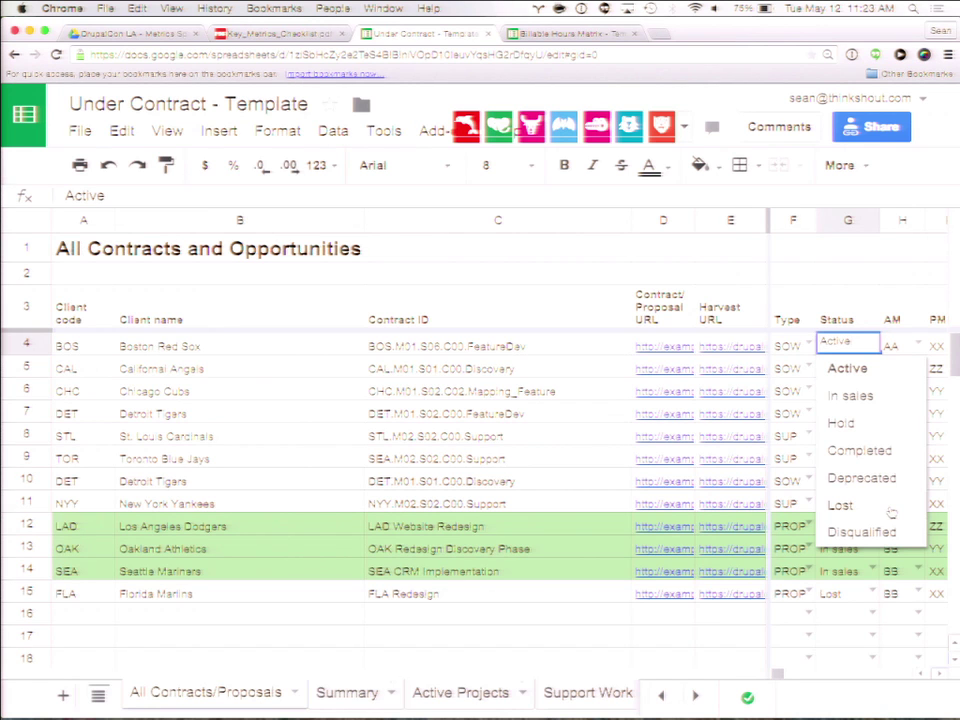
click(532, 350)
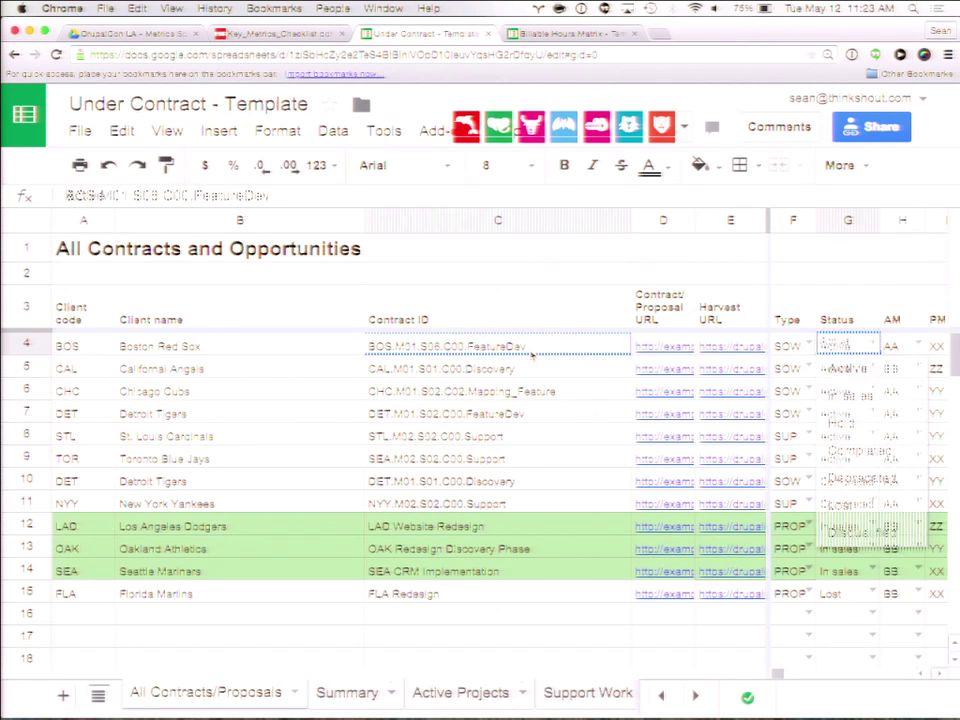
Step: Inspect the Boston Red Sox contract's remaining fields, from AM, PM and % to close through dates, contract value and billable hours under contract
key(Right)
key(Right)
key(Right)
key(Right)
key(Right)
key(Right)
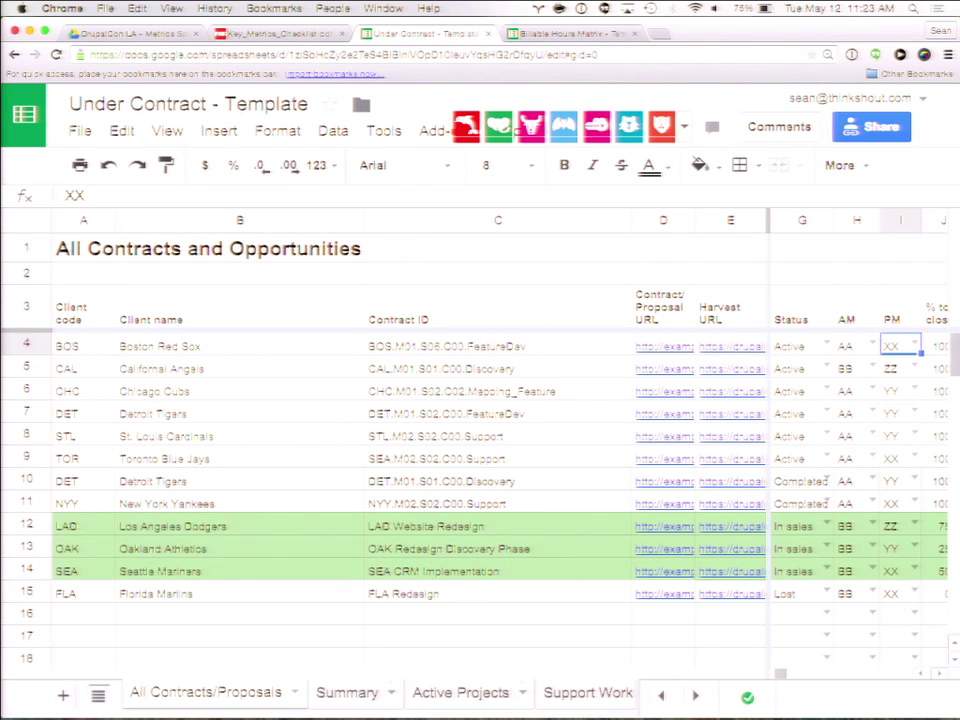
click(935, 346)
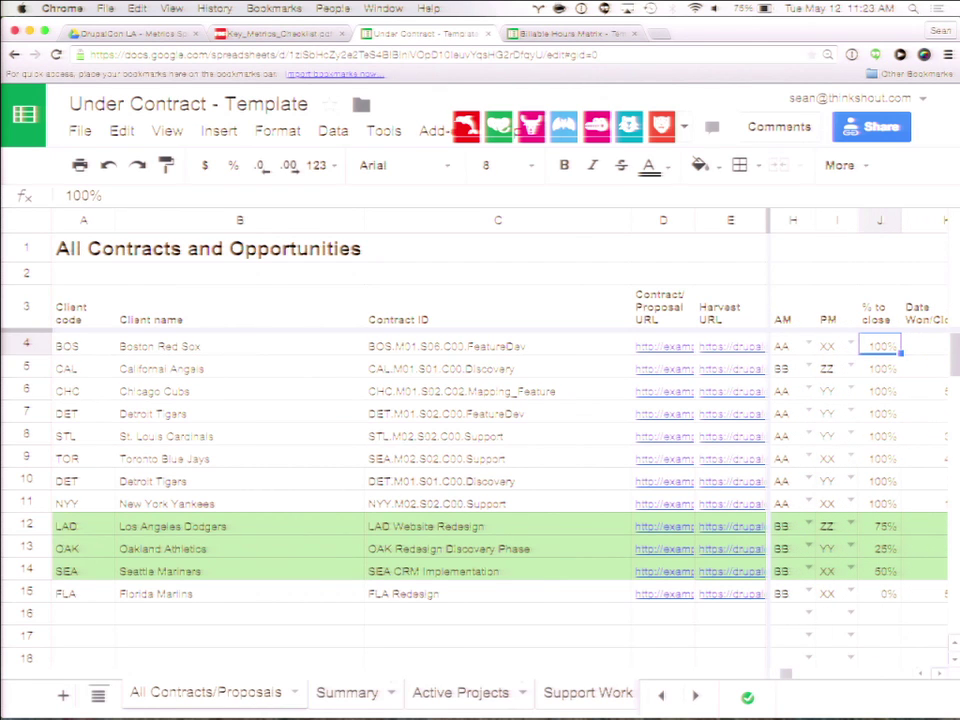
click(925, 346)
click(950, 346)
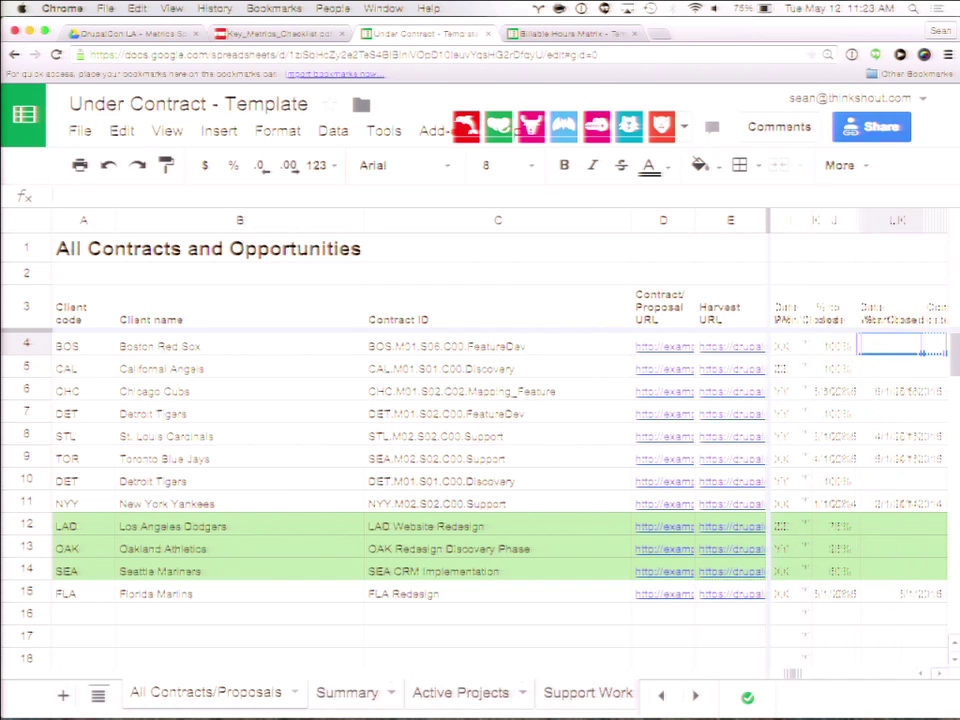
click(940, 346)
click(940, 346)
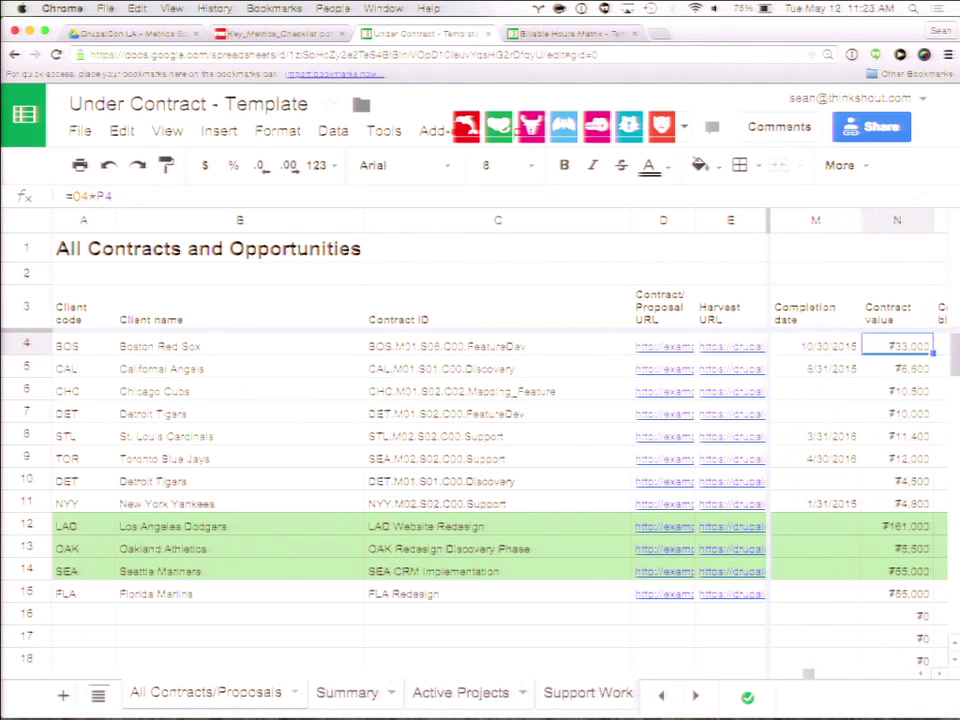
click(940, 346)
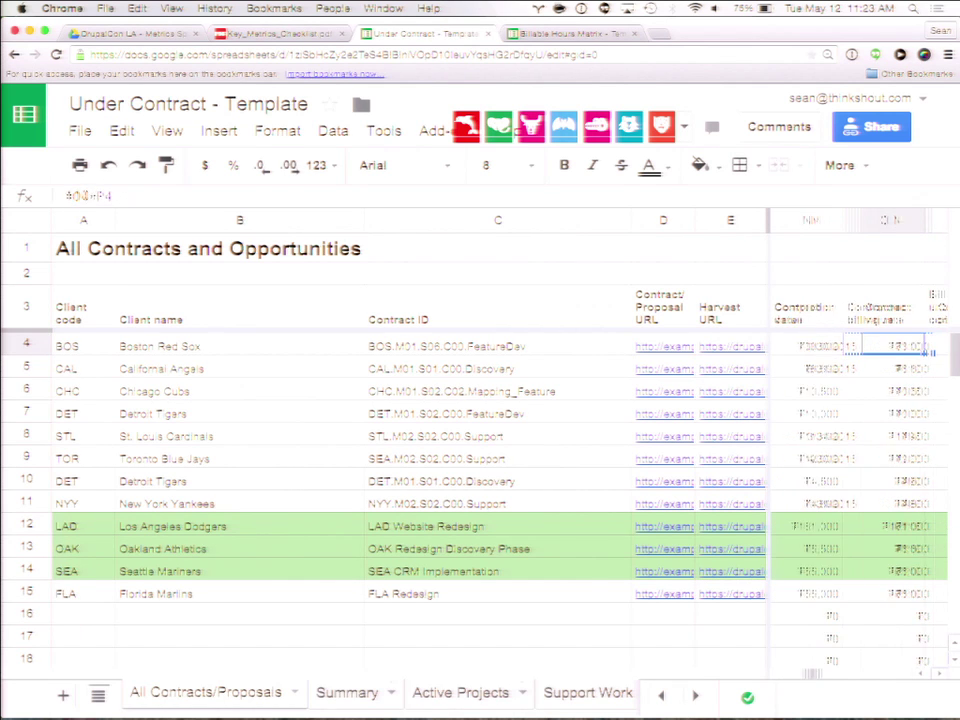
click(940, 346)
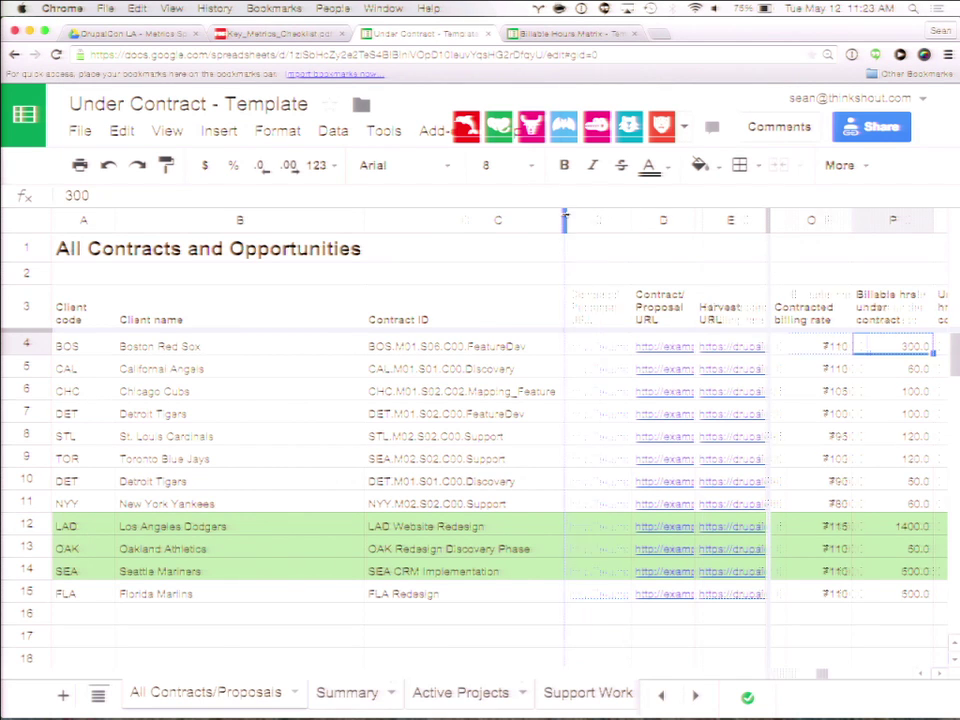
Step: Narrow the Contract ID column to fit its entries and examine the unbillable hours and max velocity columns
drag(630, 222, 565, 222)
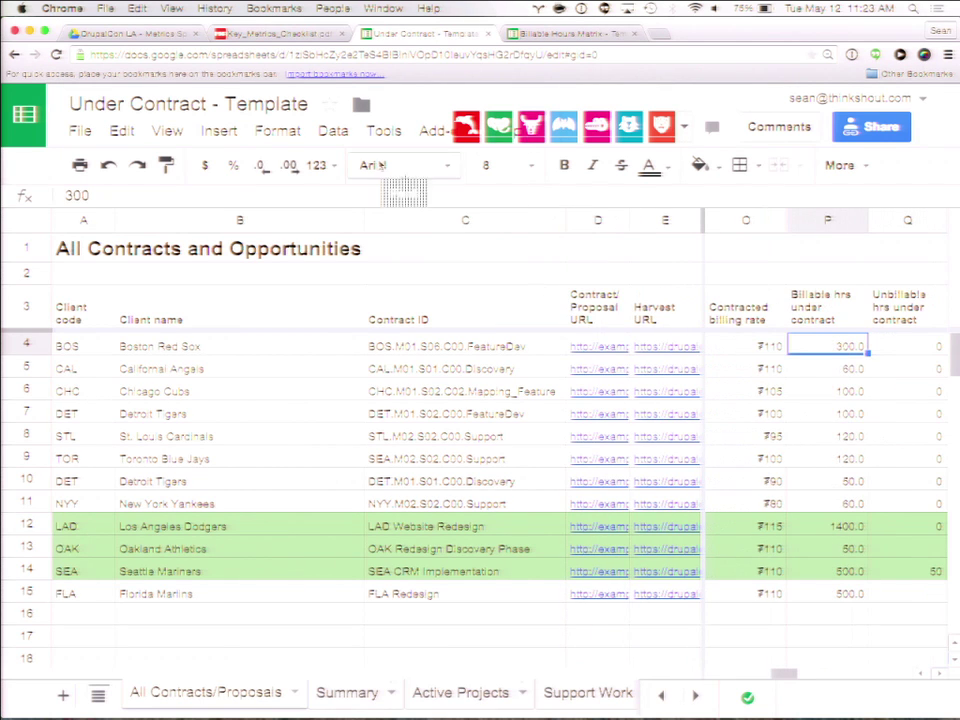
key(super+minus)
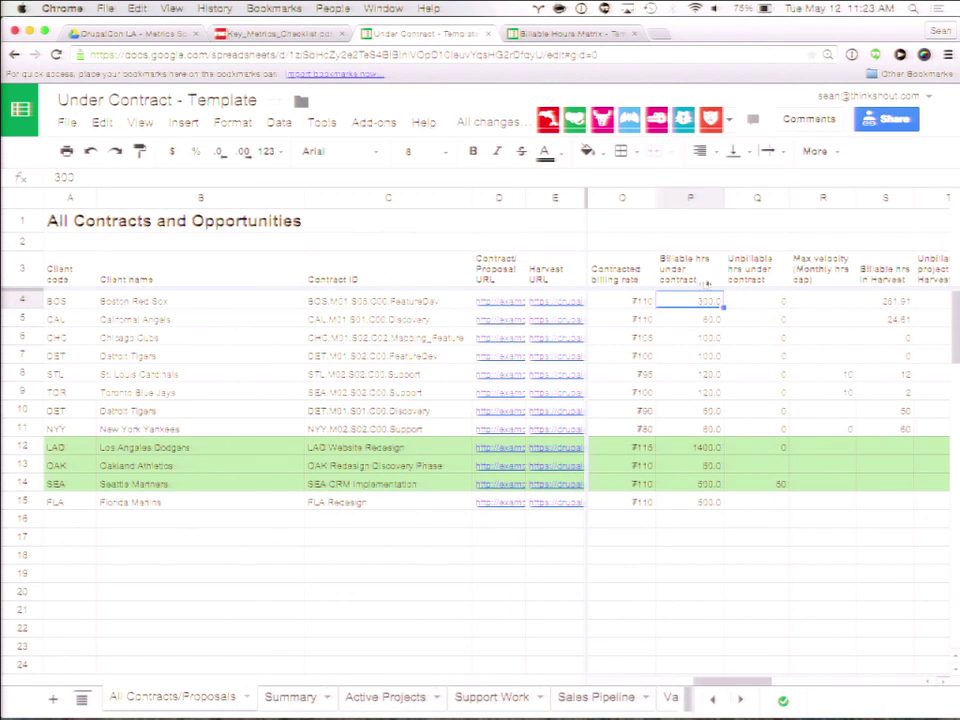
click(742, 199)
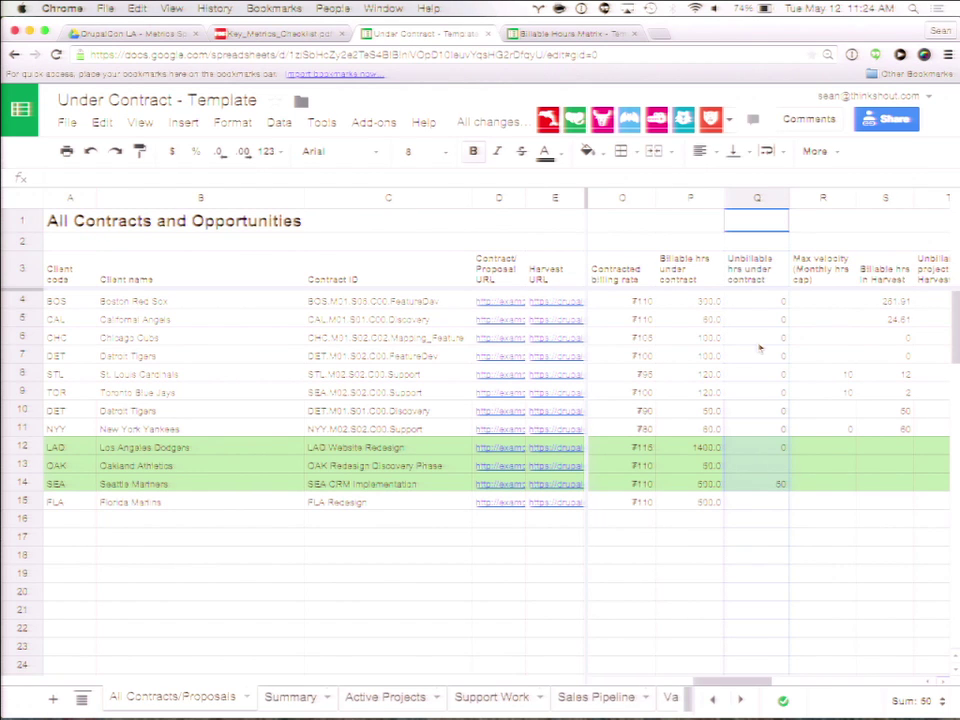
click(821, 198)
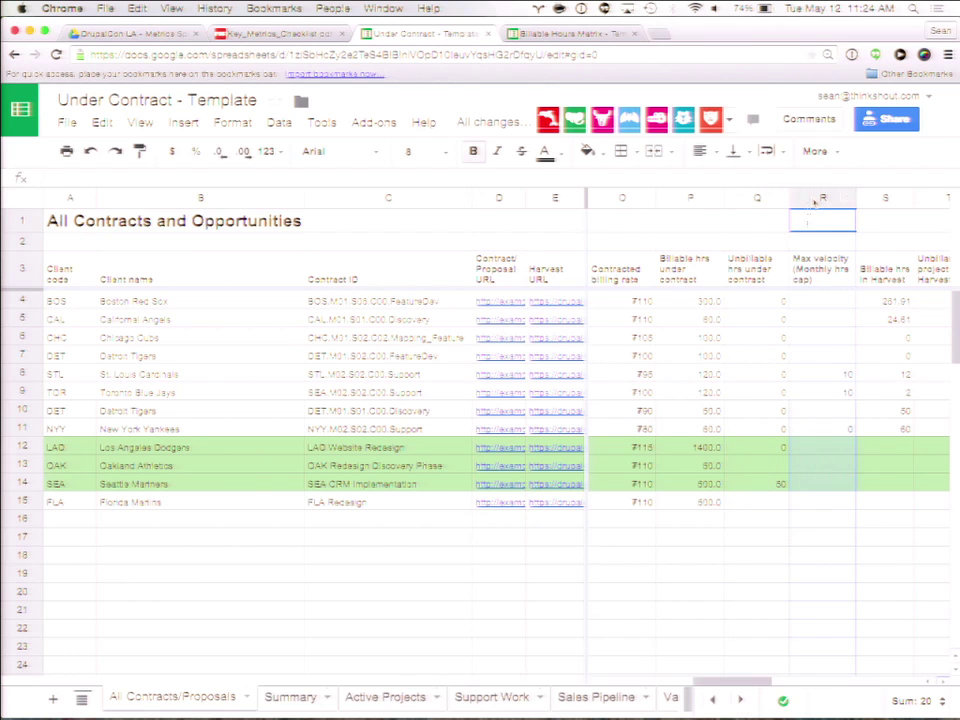
Step: Examine the Harvest hours columns, from billable through total hours, along with the further anticipated tech debt and Date checked columns
scroll(830, 344, right, 1)
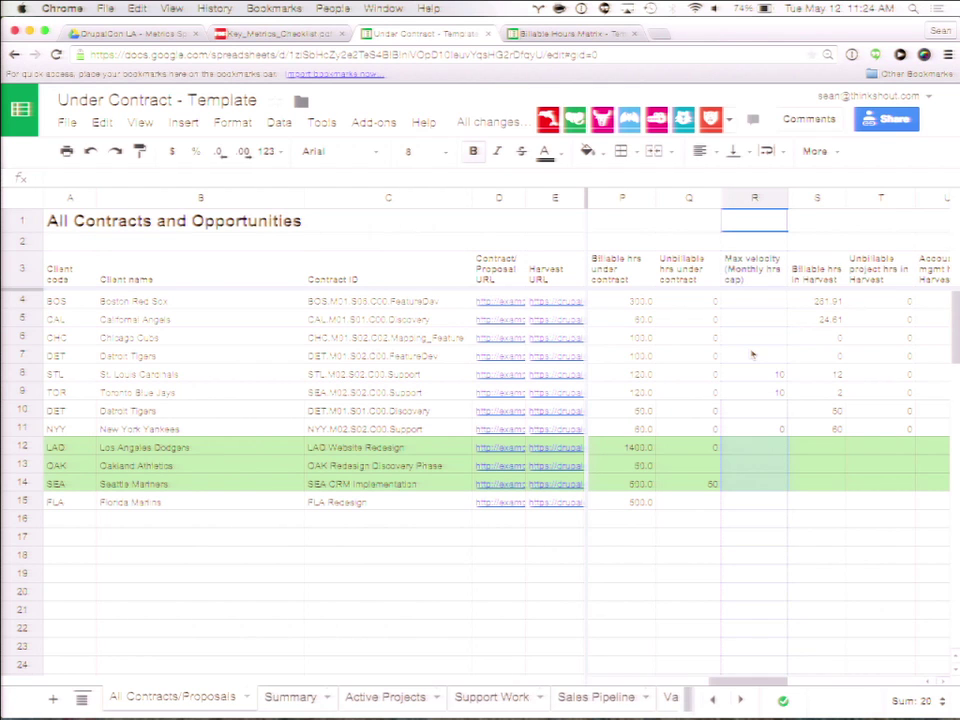
click(817, 200)
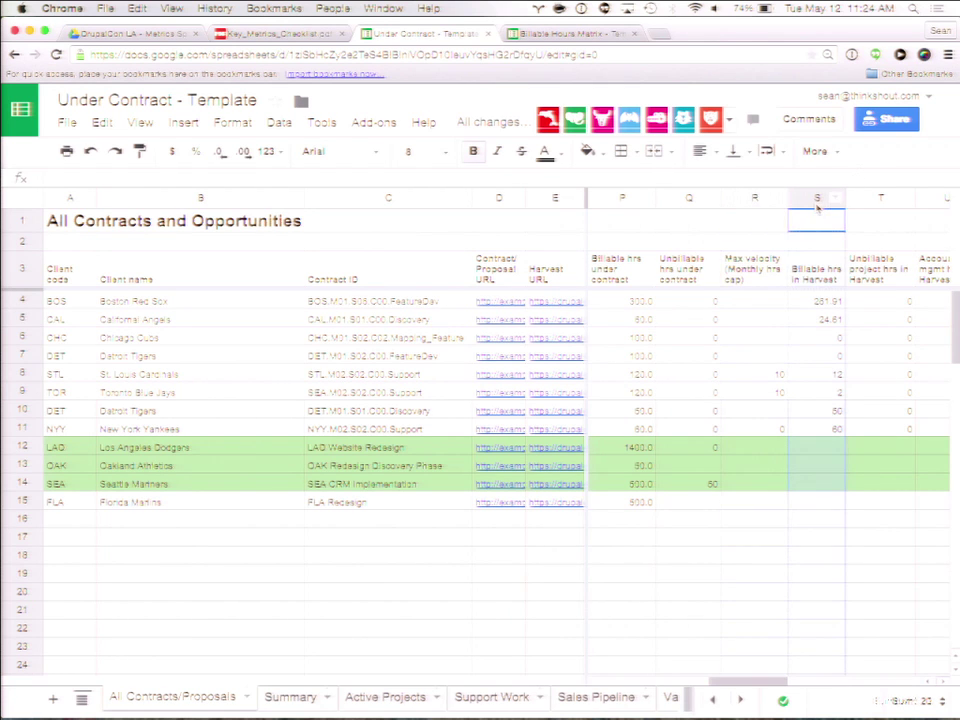
scroll(817, 205, right, 4)
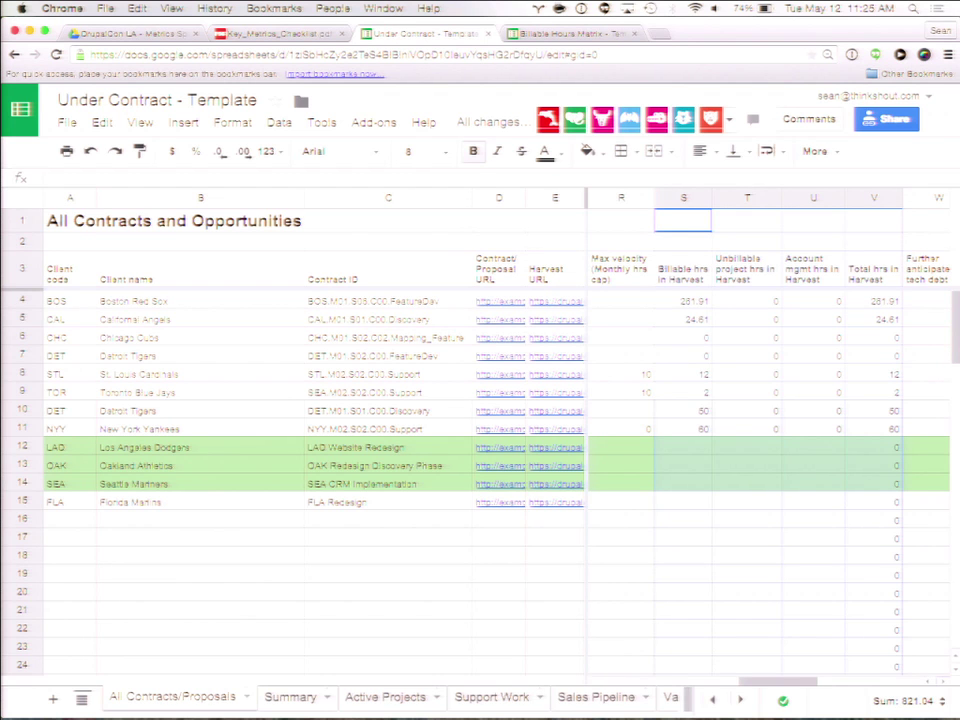
scroll(816, 228, right, 2)
scroll(816, 228, right, 2)
click(795, 215)
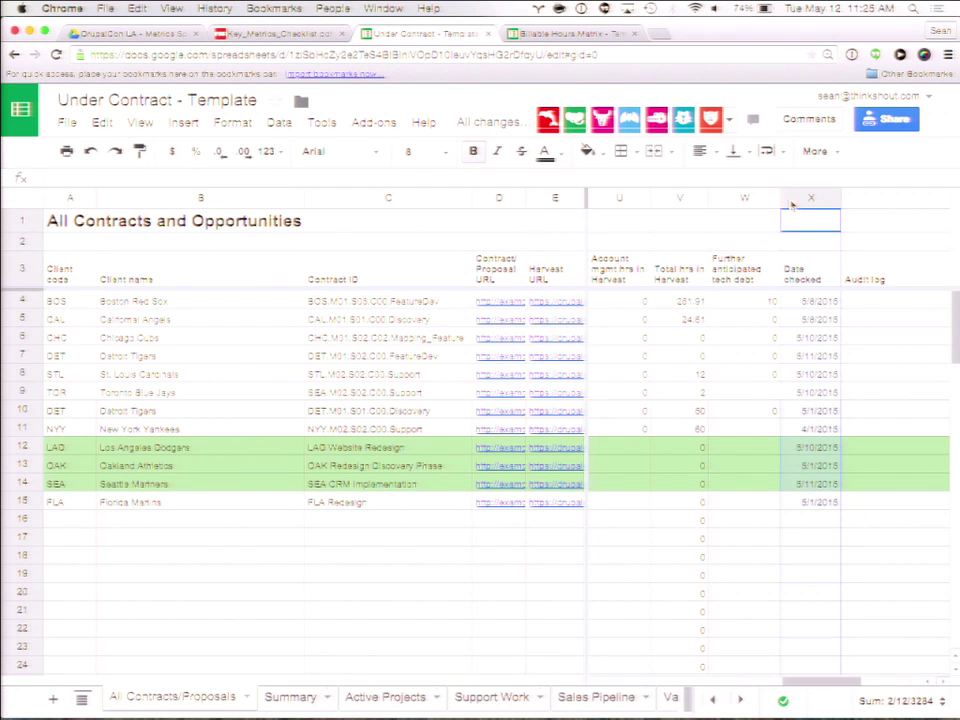
Step: Set the Boston Red Sox contract's Date checked to 4/27/2015 and look over the available formatting commands
click(809, 301)
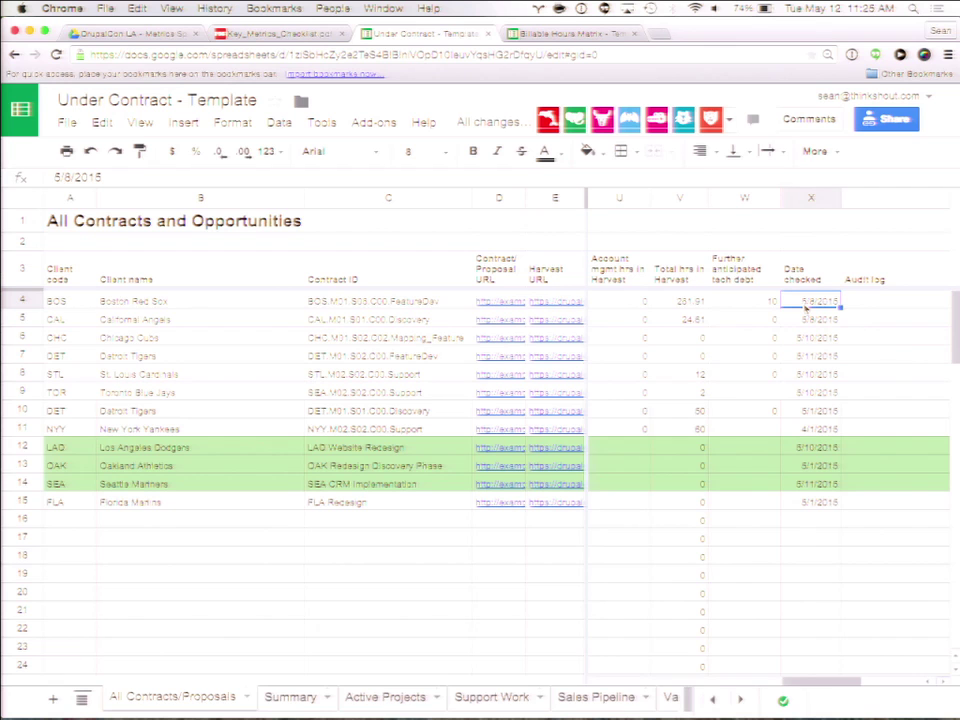
double_click(805, 302)
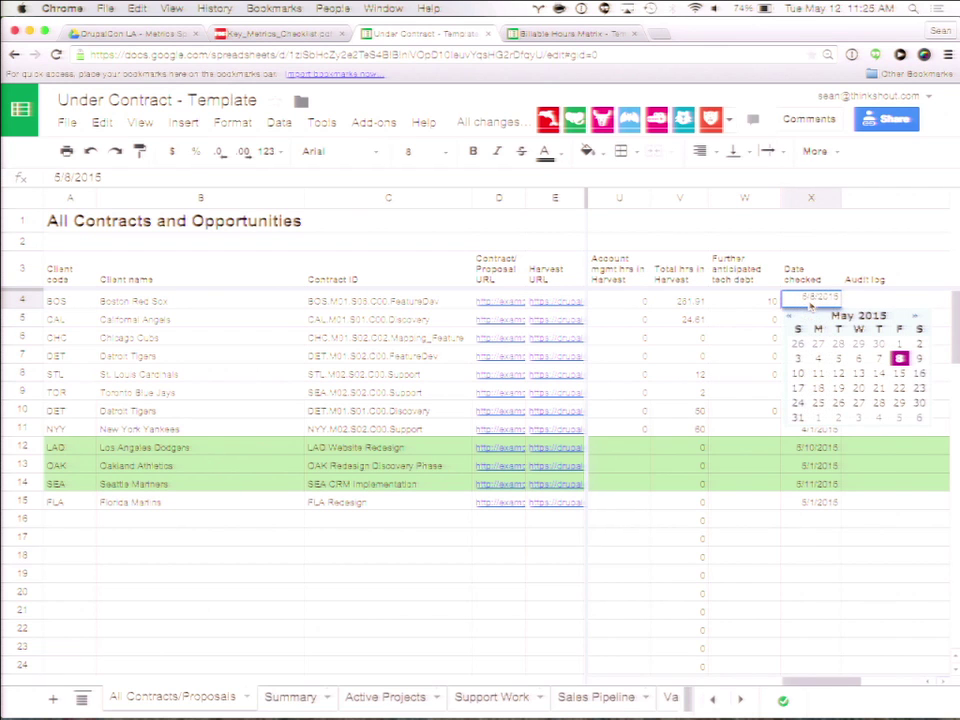
click(817, 345)
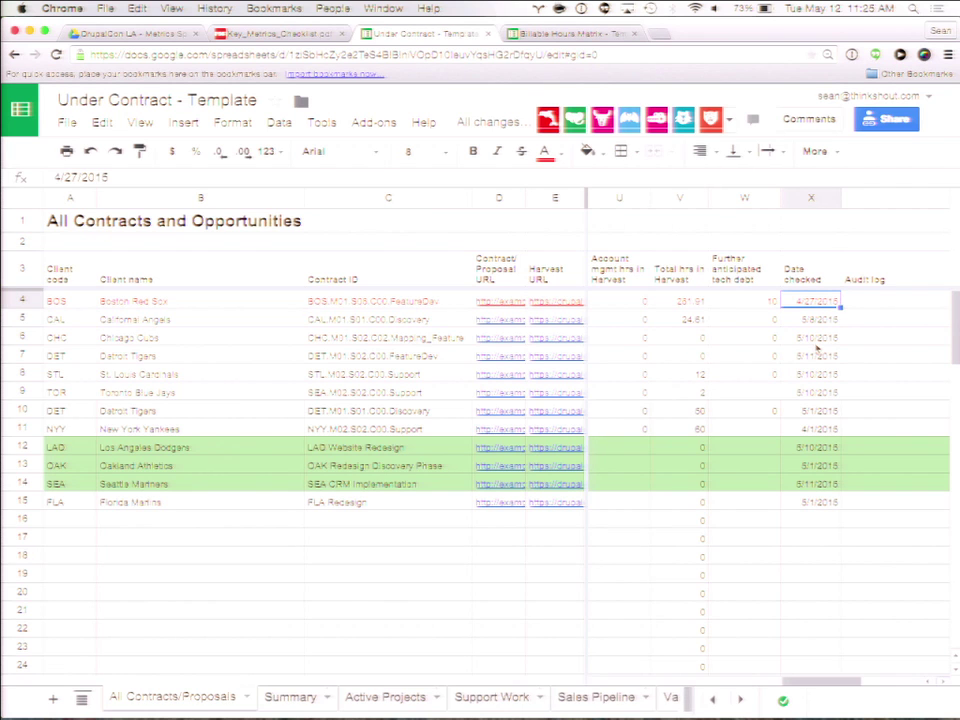
click(234, 123)
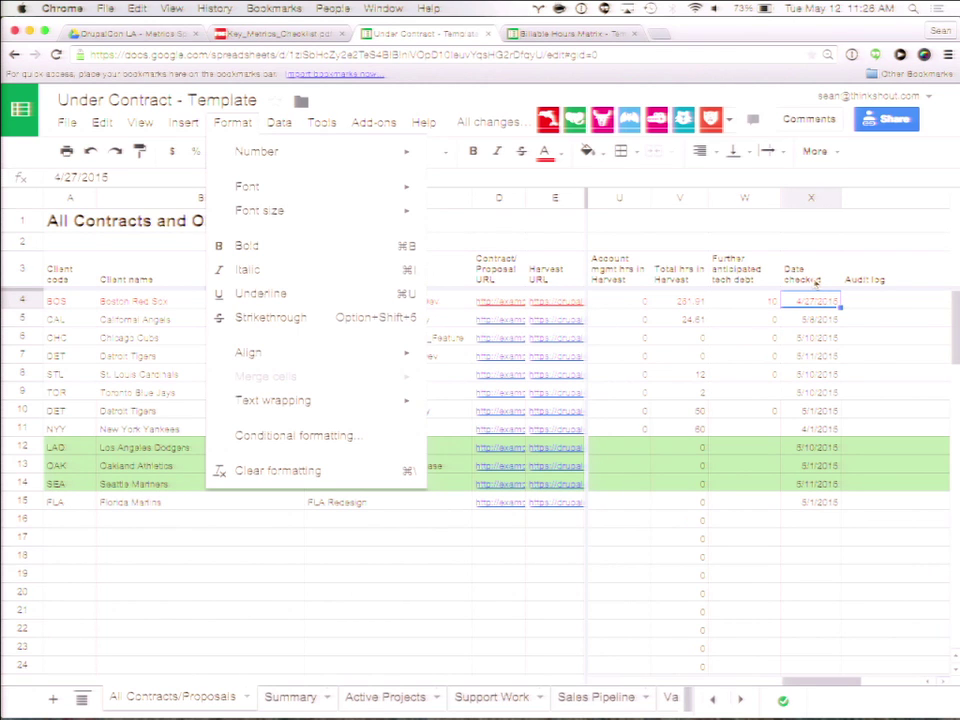
click(673, 394)
Step: Look through the All Contracts/Proposals list from the Type column onward, down to its last rows
scroll(671, 393, left, 10)
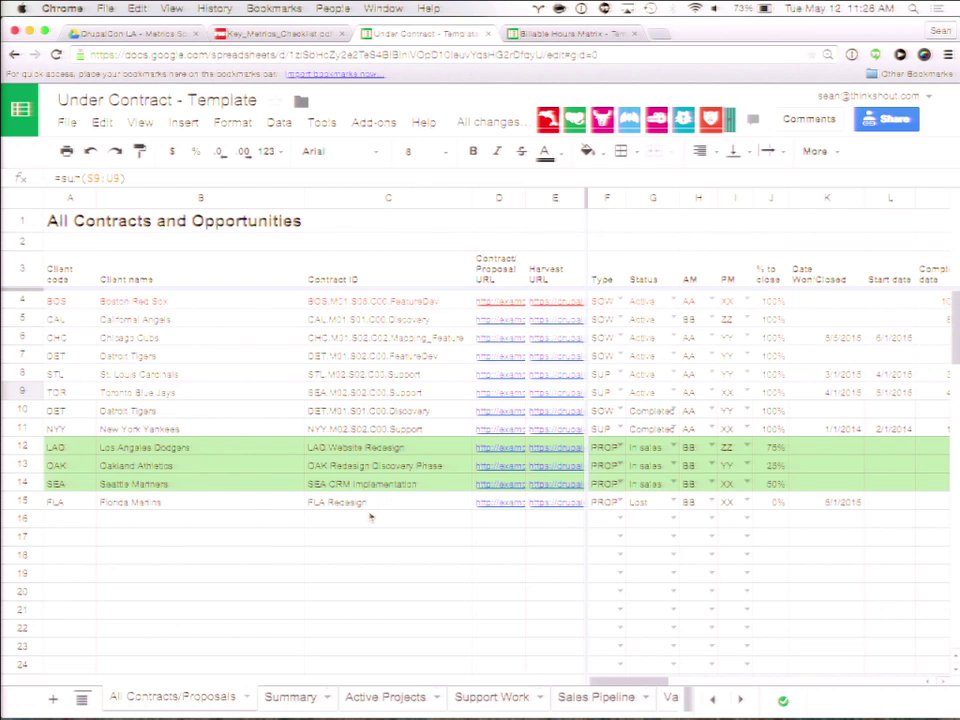
scroll(370, 517, down, 20)
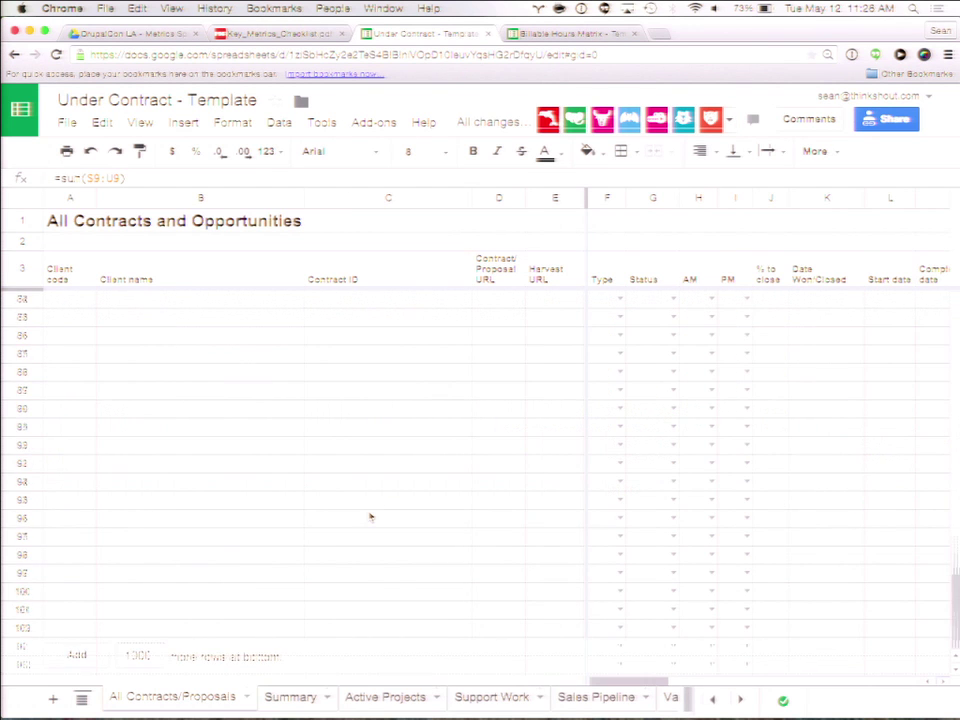
scroll(370, 517, up, 20)
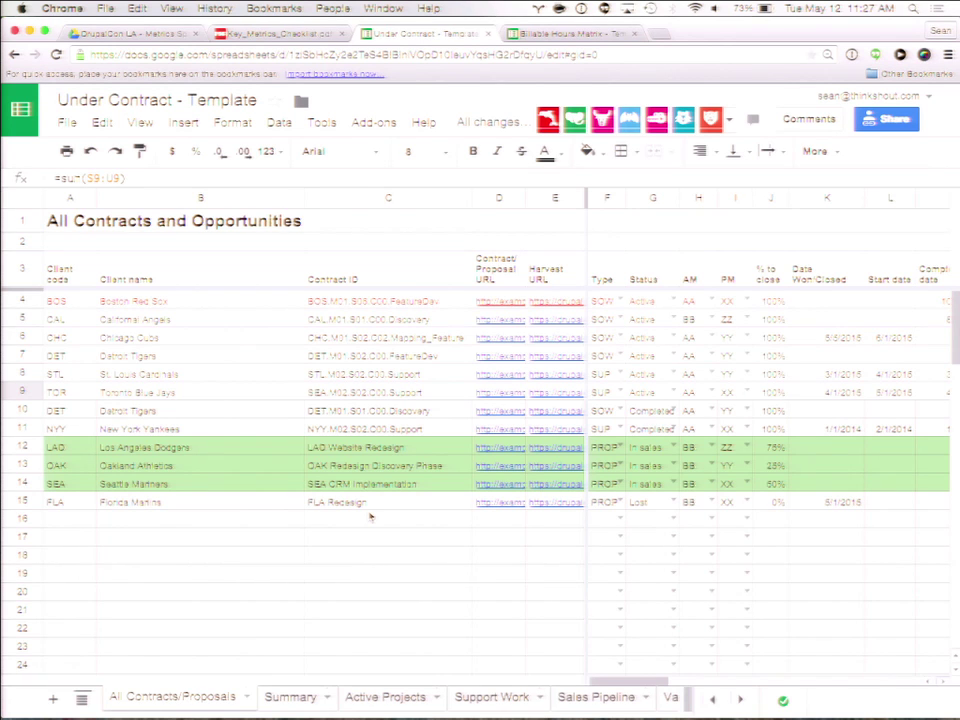
Step: Examine the FILTER formula under Client code on the Active Projects sheet by unhiding its source columns, and undo the unhiding
click(381, 694)
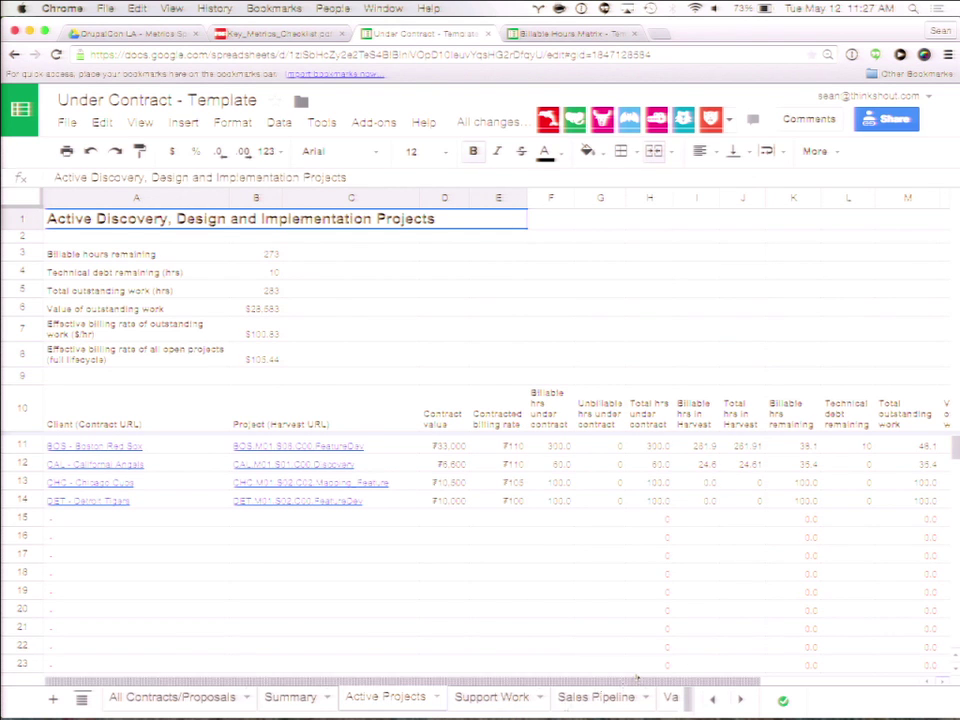
scroll(477, 510, right, 5)
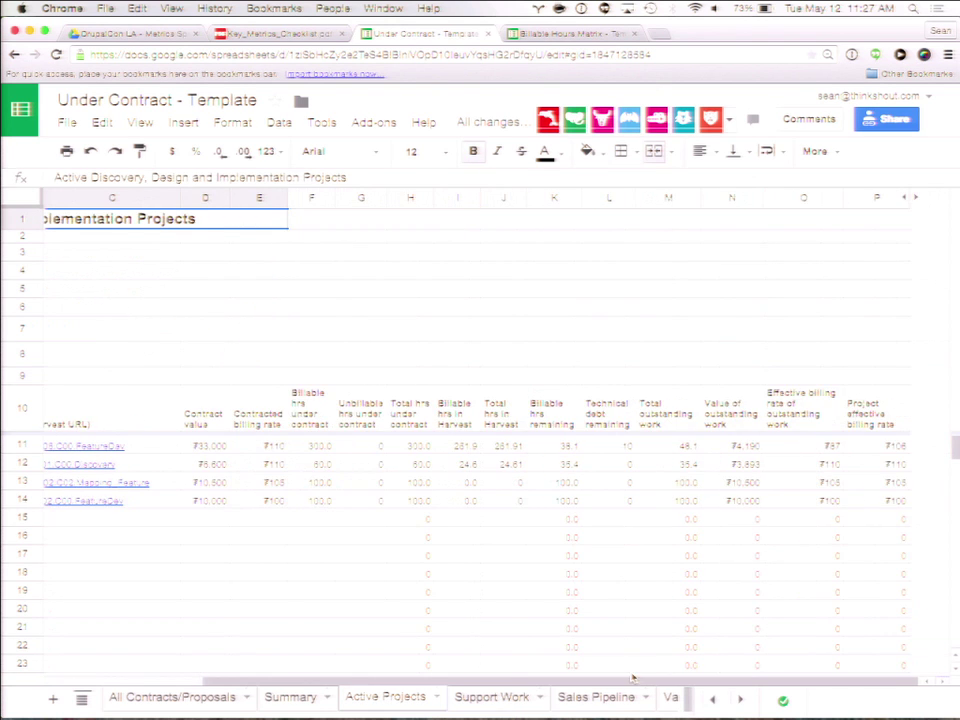
click(909, 212)
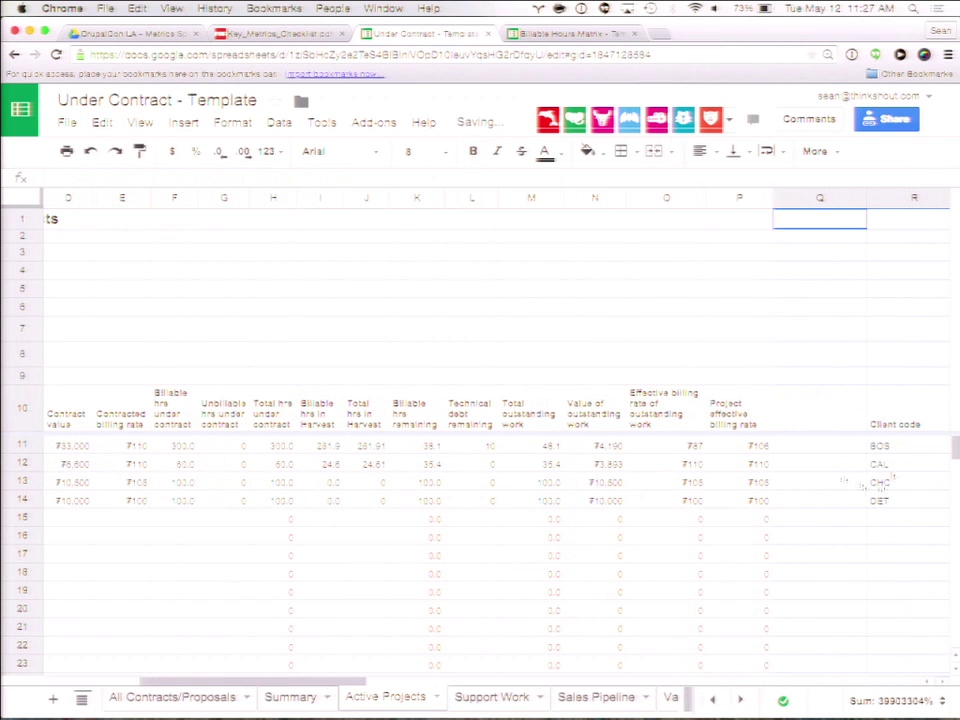
click(903, 450)
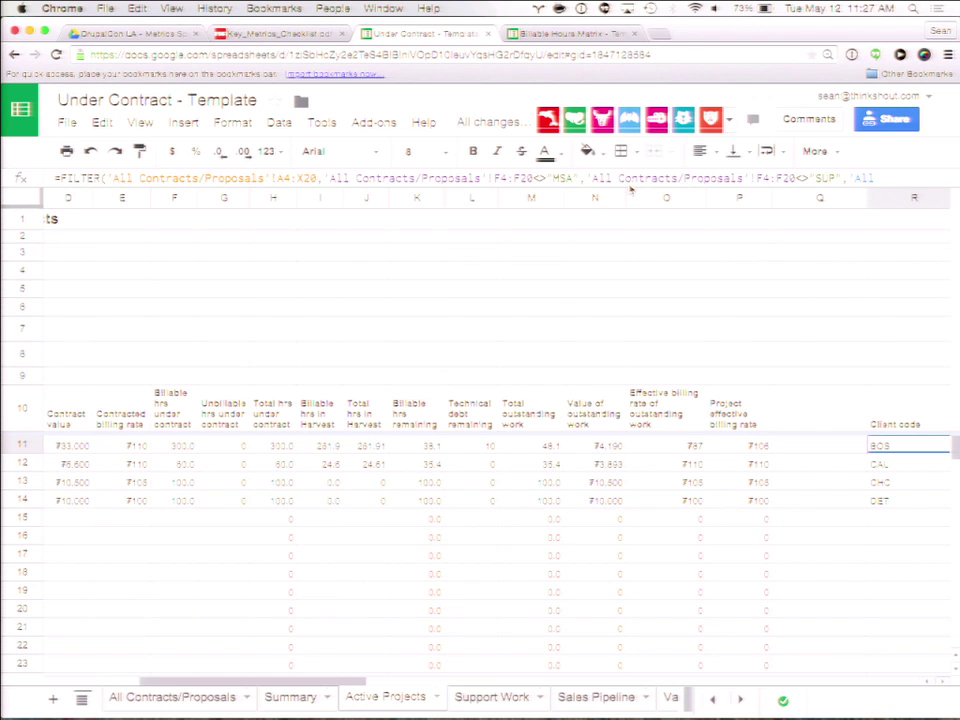
scroll(630, 474, right, 10)
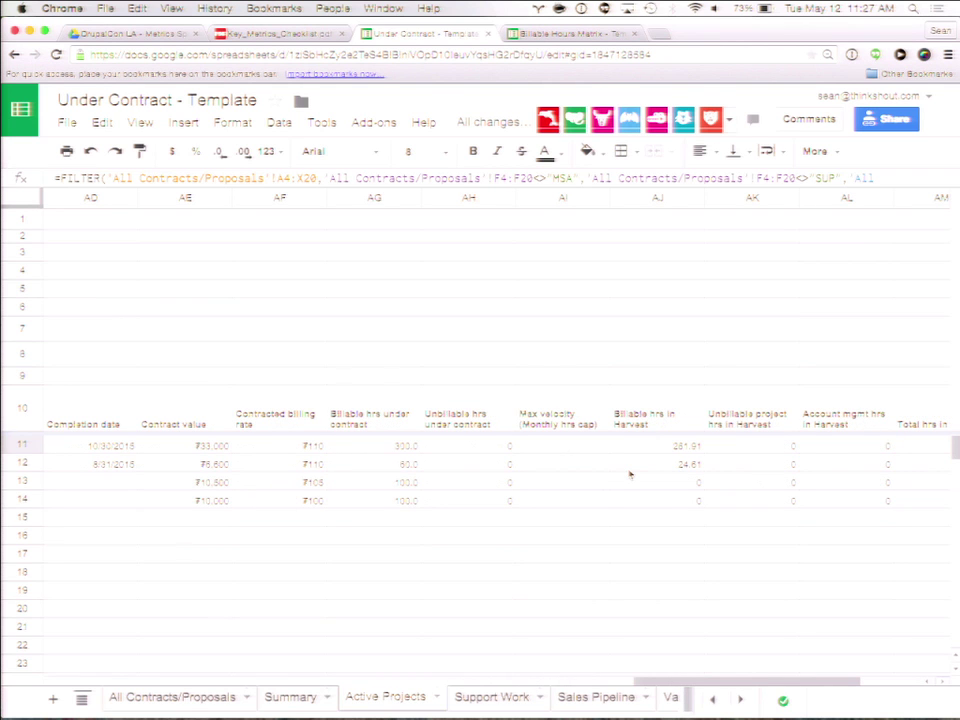
scroll(630, 474, left, 10)
scroll(630, 474, down, 1)
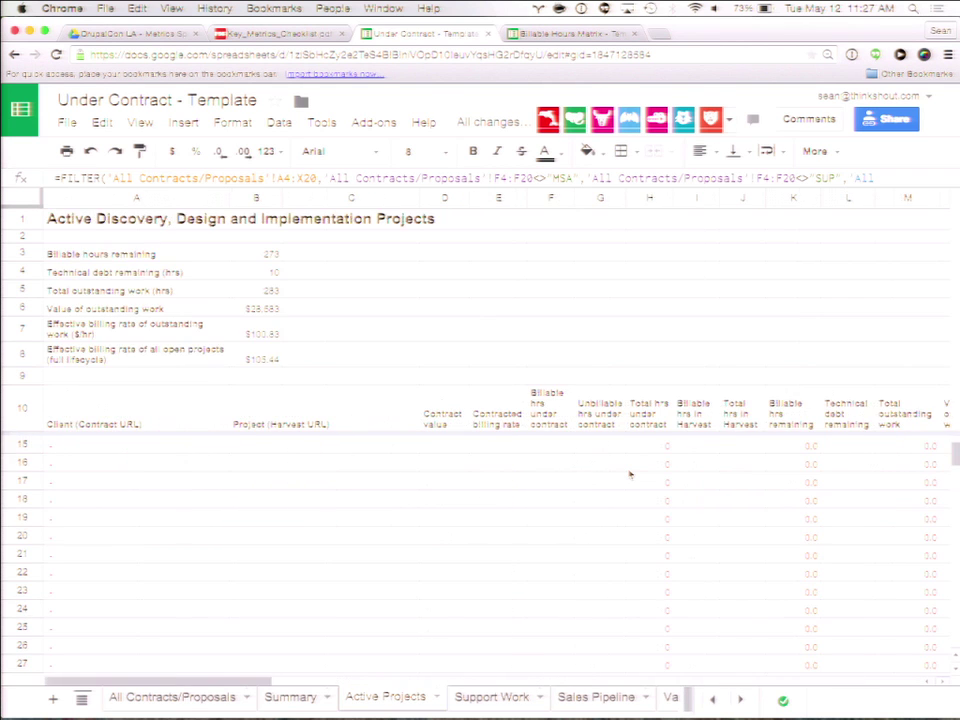
key(ctrl+z)
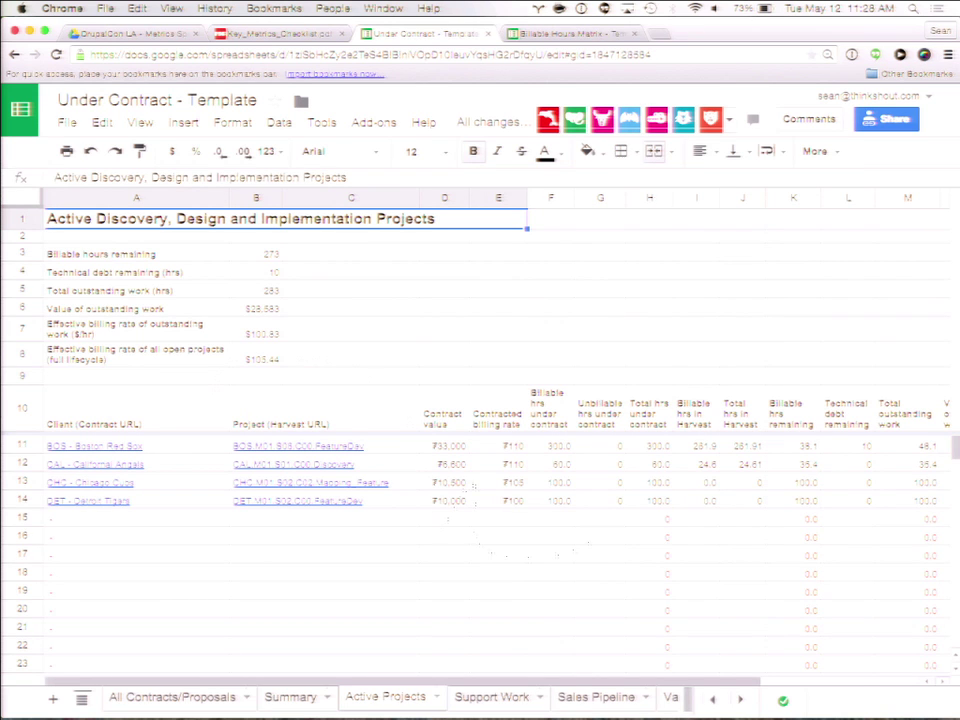
Step: Examine the Active Projects summary block A3:B8 at a larger zoom, including the formulas for billable hours and technical debt remaining
click(264, 256)
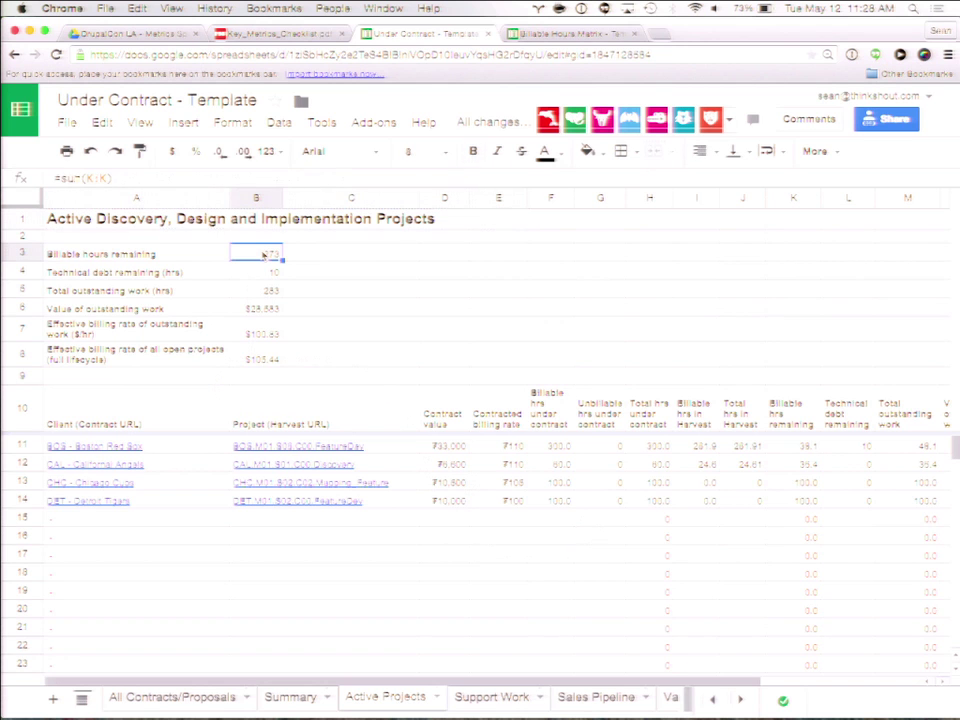
key(shift+Down)
key(shift+Down)
key(shift+Down)
key(shift+Down)
key(shift+Down)
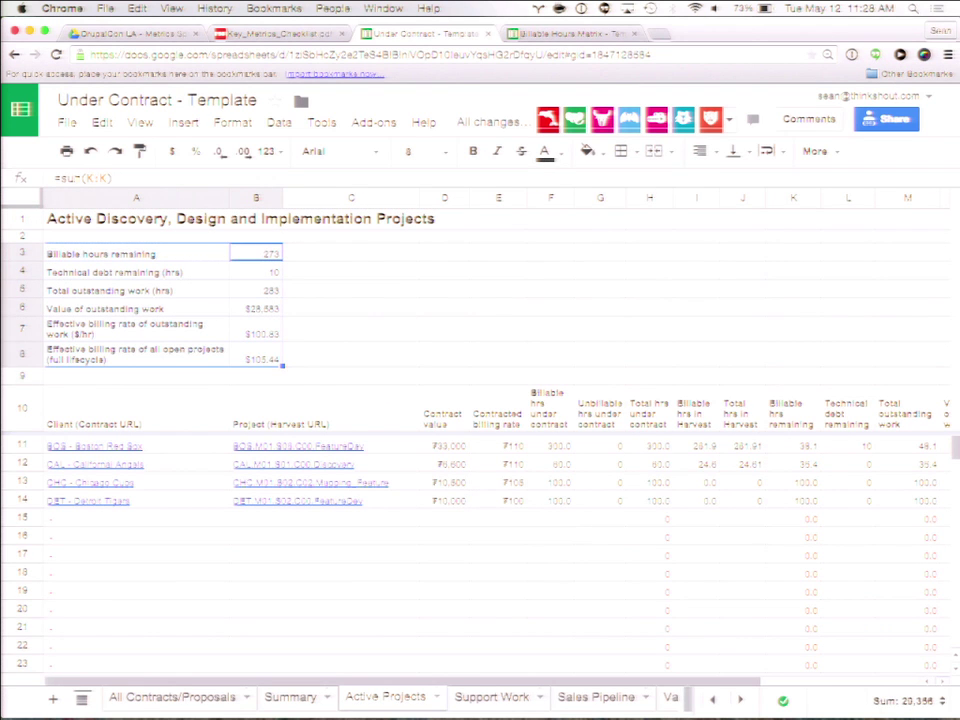
key(super+equal)
key(super+equal)
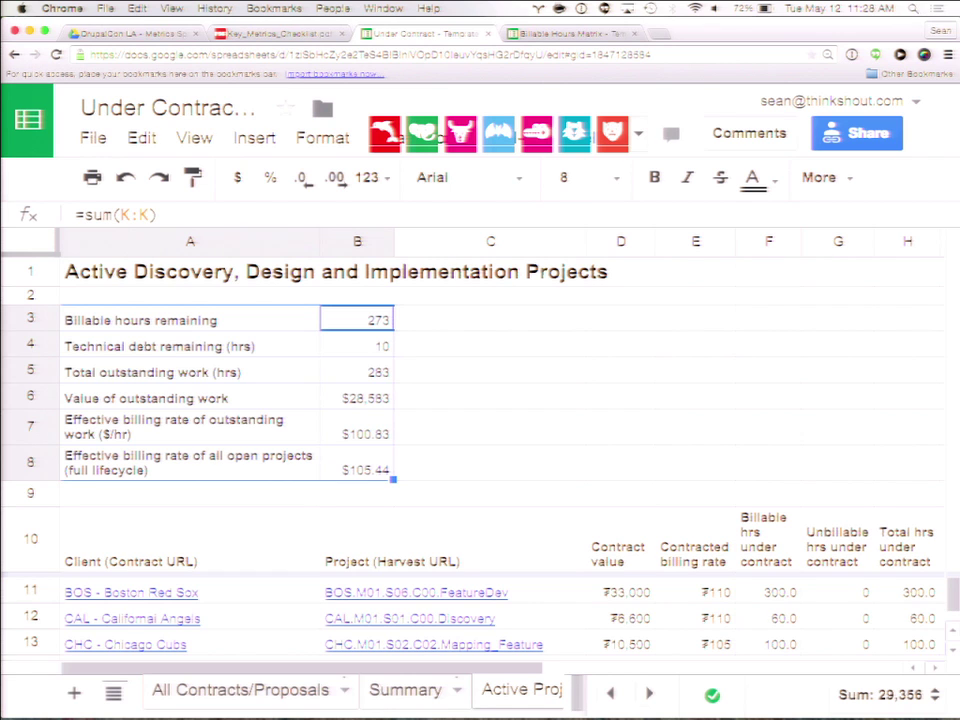
click(371, 324)
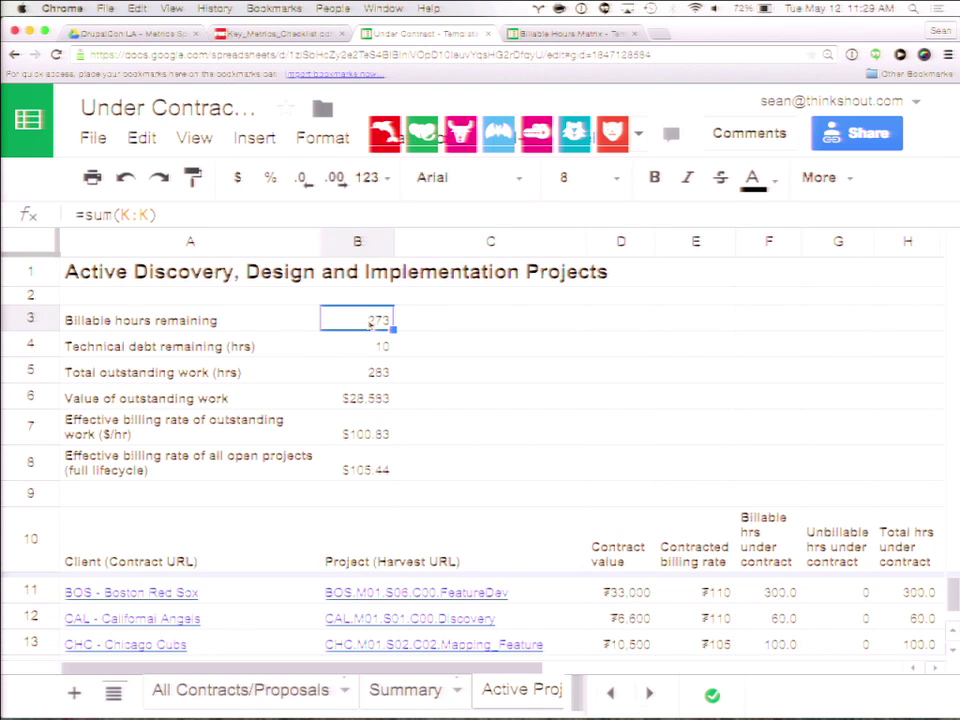
key(Down)
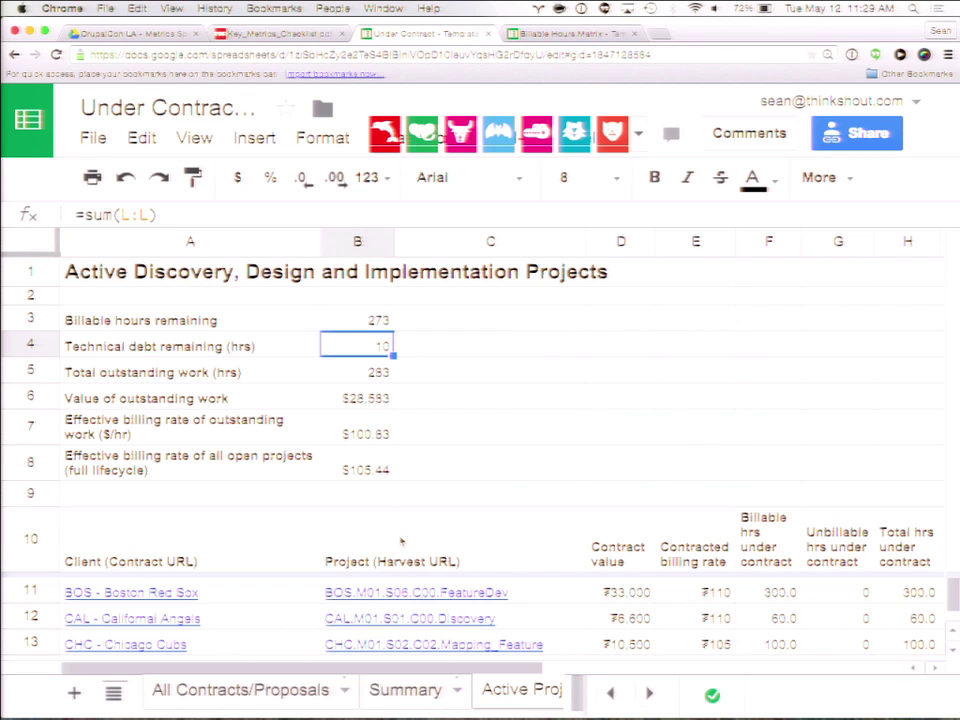
Step: Examine the Summary sheet's references for technical debt remaining, total outstanding work and value of outstanding work
key(alt+Up)
key(alt+Up)
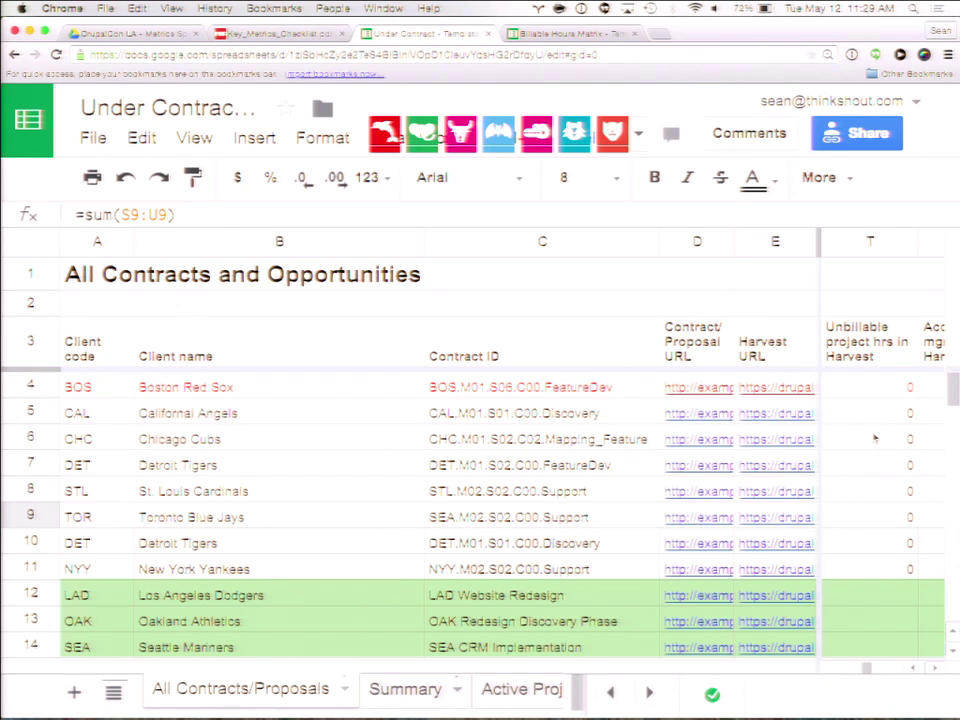
click(412, 692)
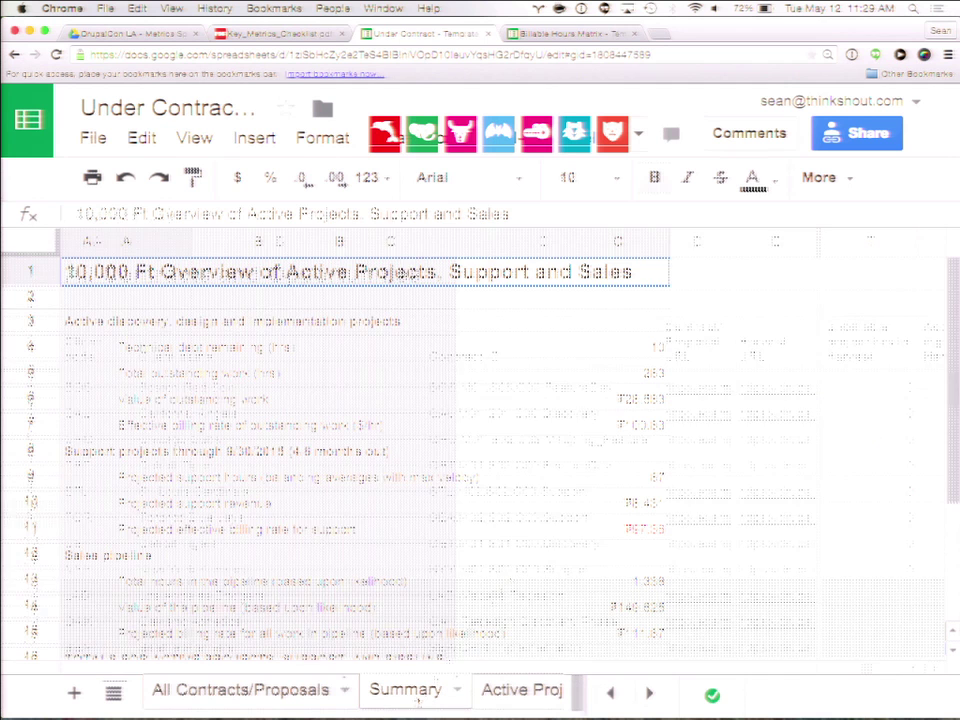
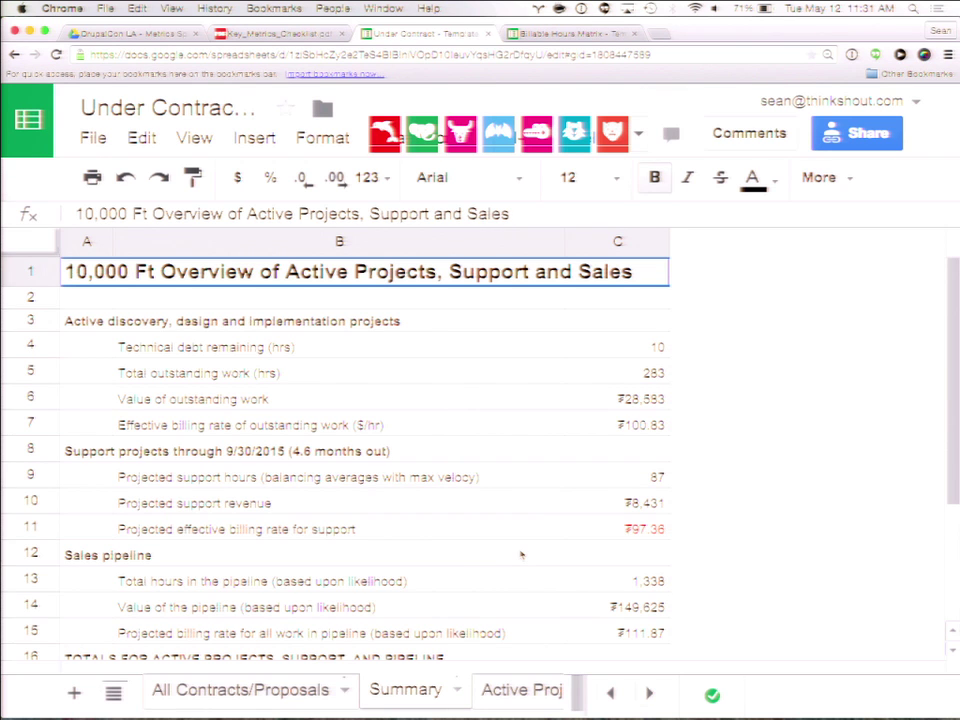
click(640, 347)
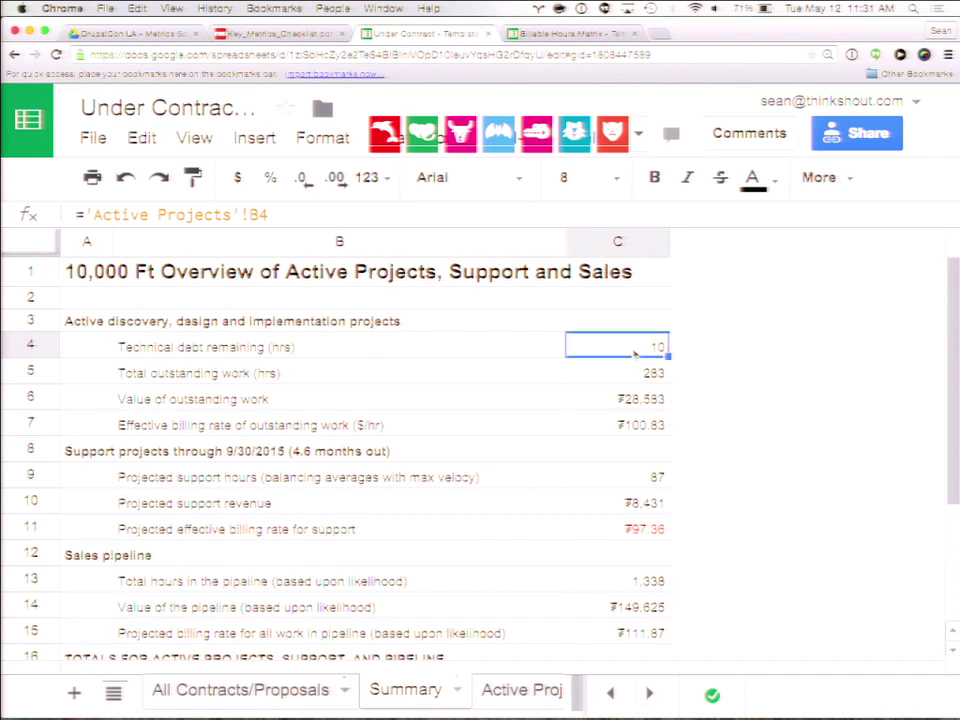
key(Down)
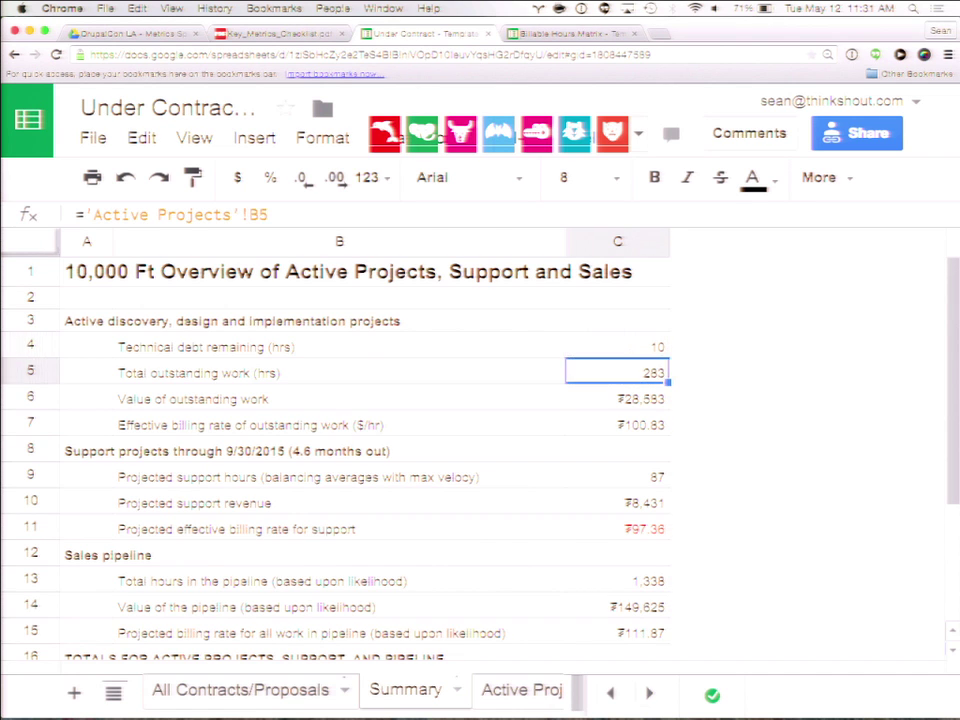
key(Up)
key(Down)
key(Down)
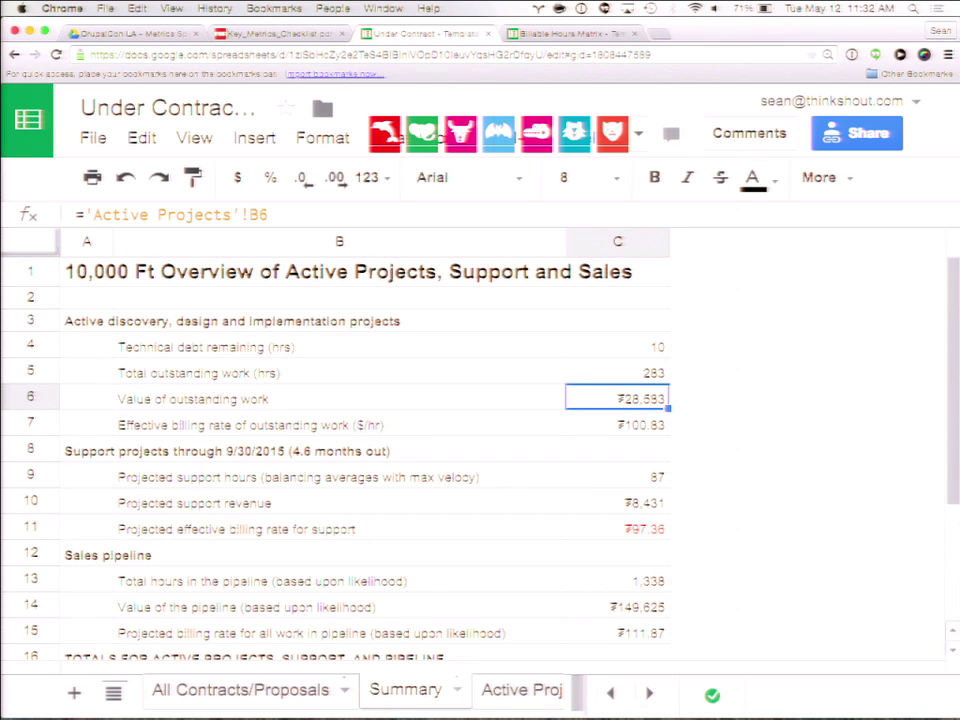
Step: Review the Summary sheet's effective billing rate of outstanding work and the projected support hours, revenue and billing rate
click(618, 427)
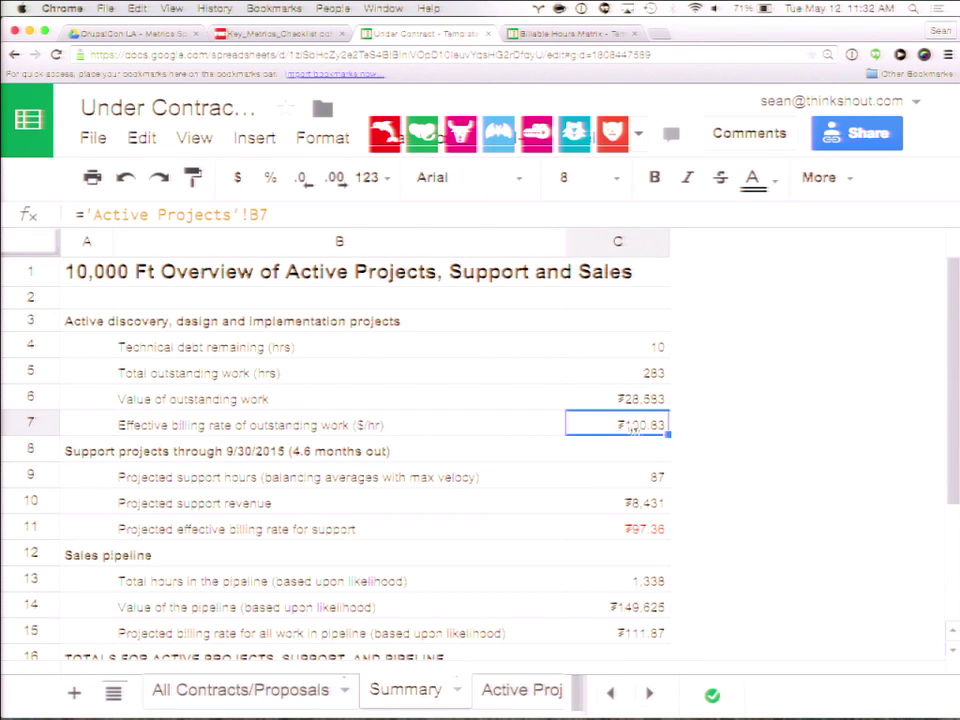
key(Down)
key(Down)
key(Down)
key(Down)
key(Up)
key(Up)
key(Up)
key(Up)
Step: Inspect the formula for the effective billing rate of outstanding work in B7 on Active Projects, leaving it unedited
key(ctrl+shift+Page_Down)
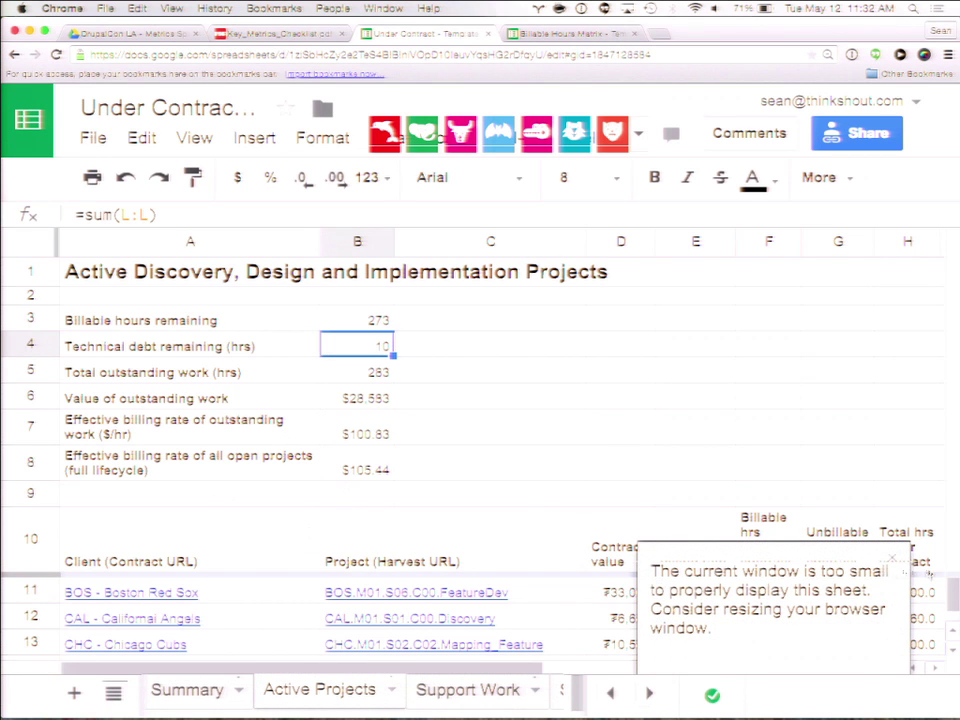
click(890, 562)
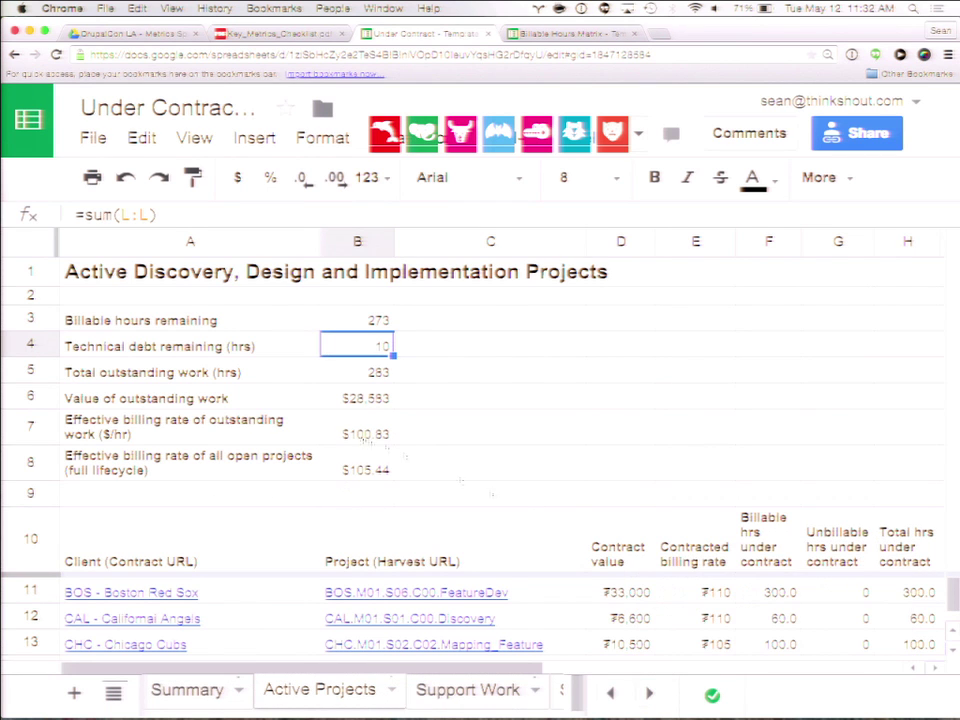
click(357, 435)
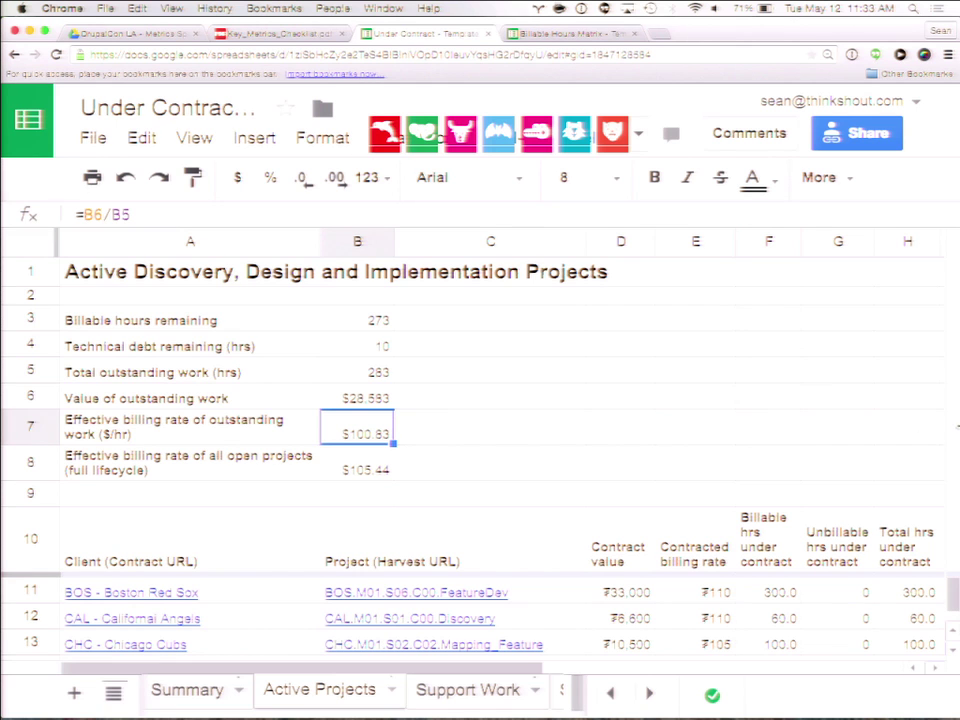
text(cv)
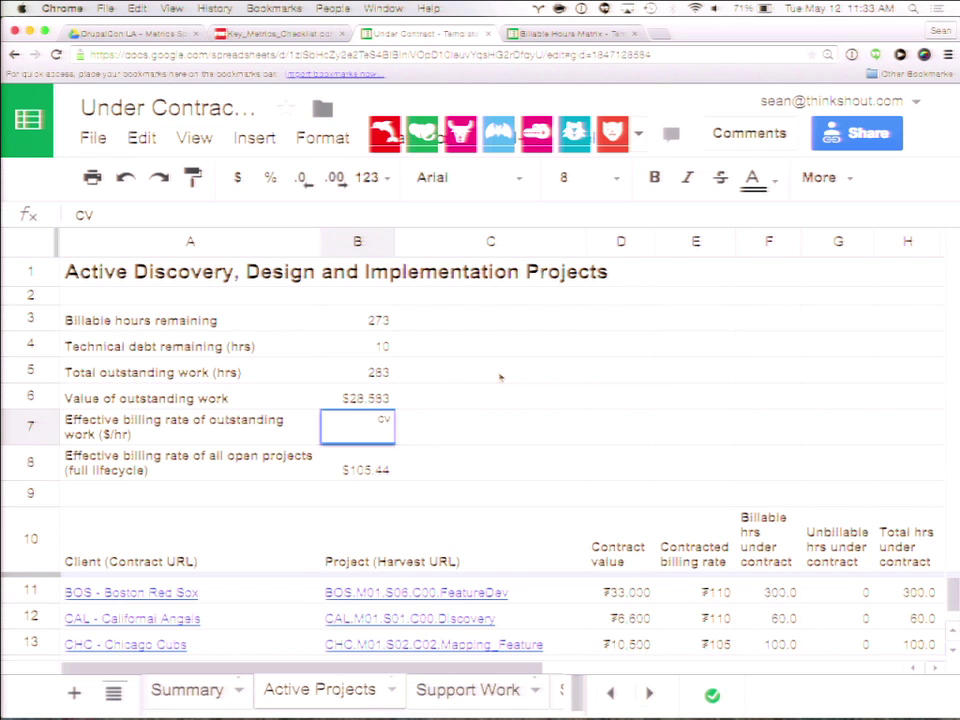
key(Escape)
text(=B6/B5)
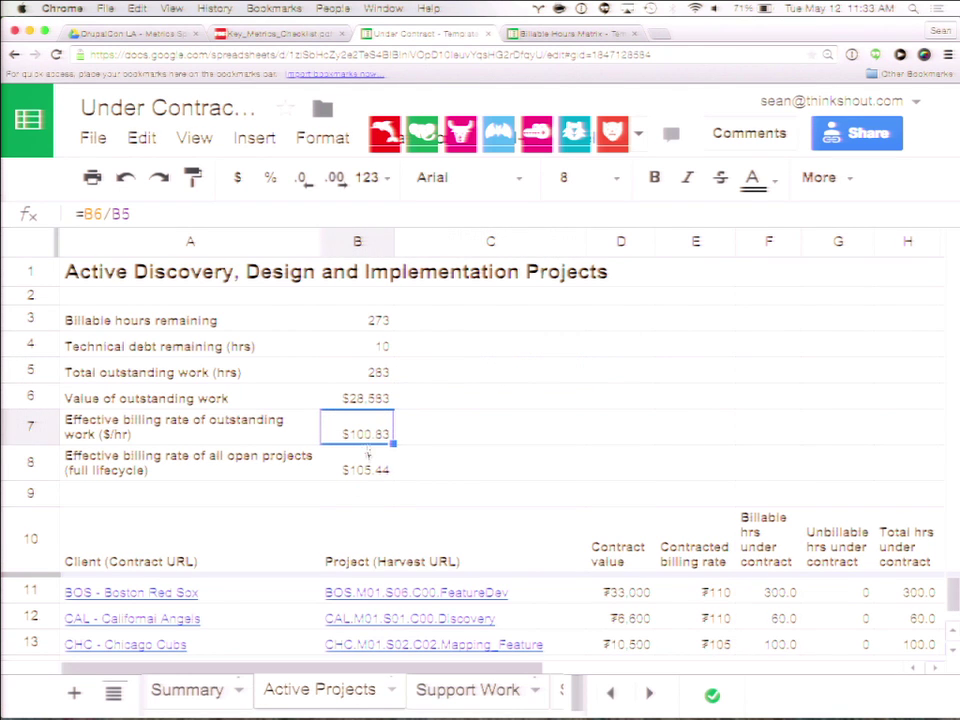
Step: Compare the effective billing rate of outstanding work in row 7 with the full-lifecycle rate formula in B8 on Active Projects
click(359, 467)
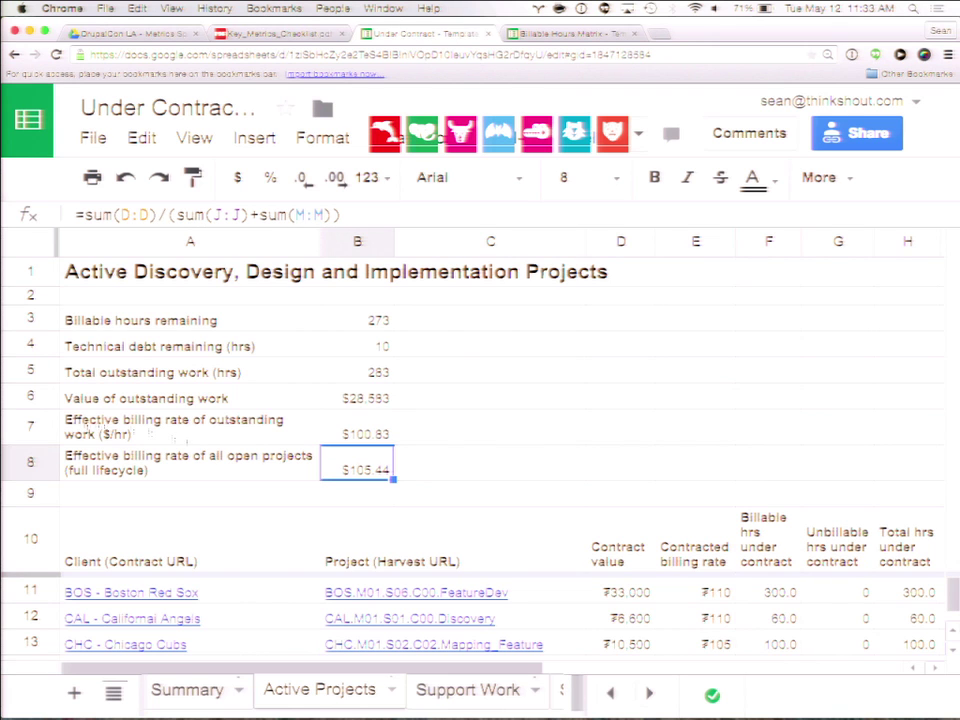
shift+click(37, 434)
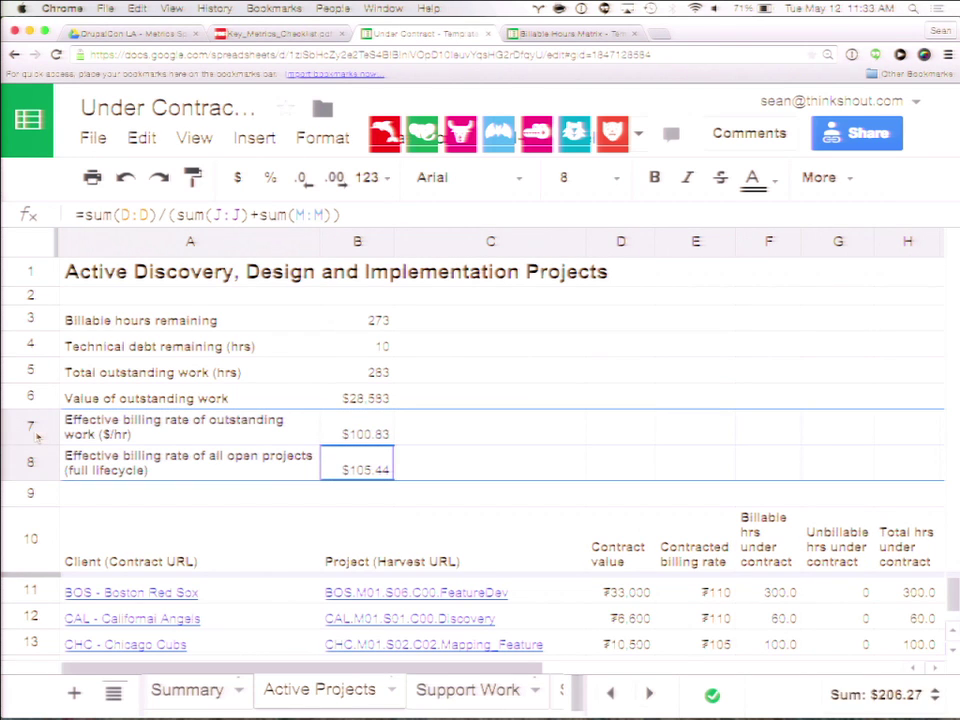
click(383, 437)
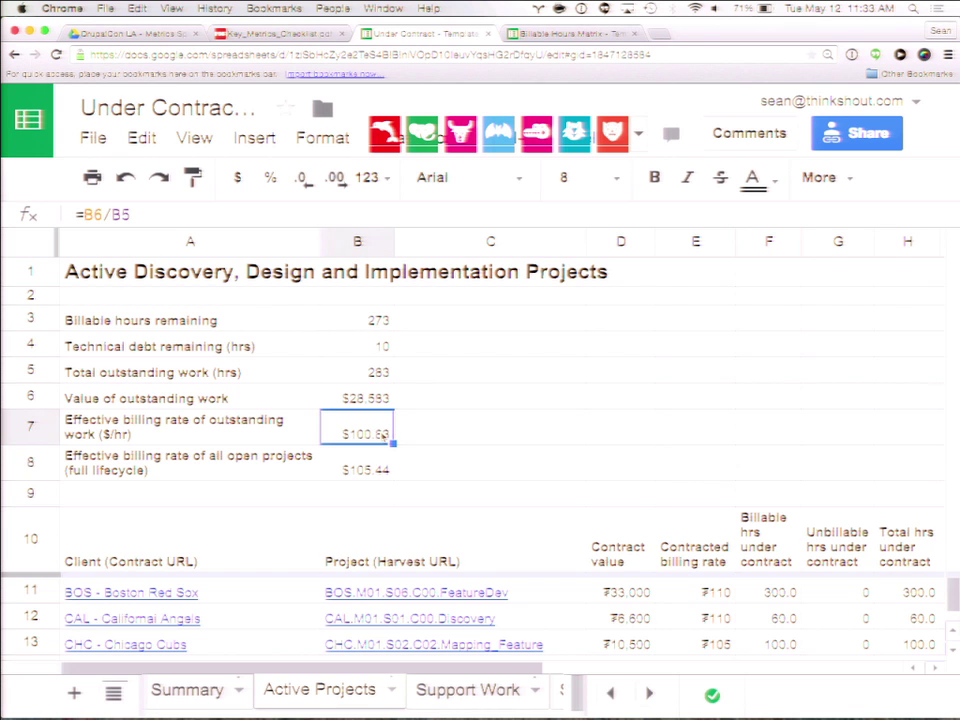
click(359, 476)
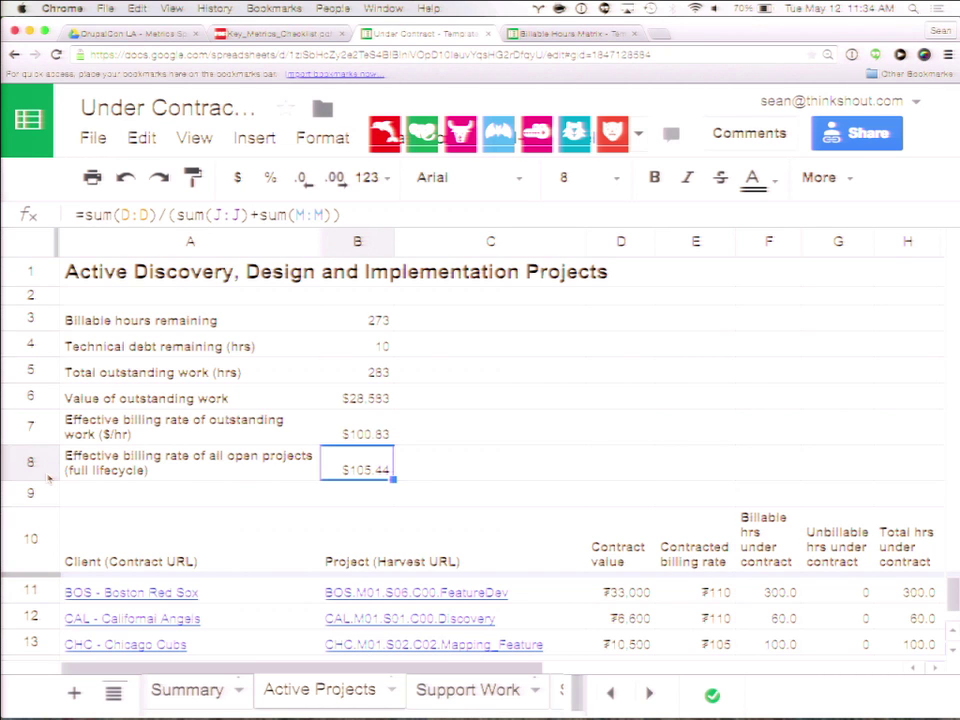
click(31, 428)
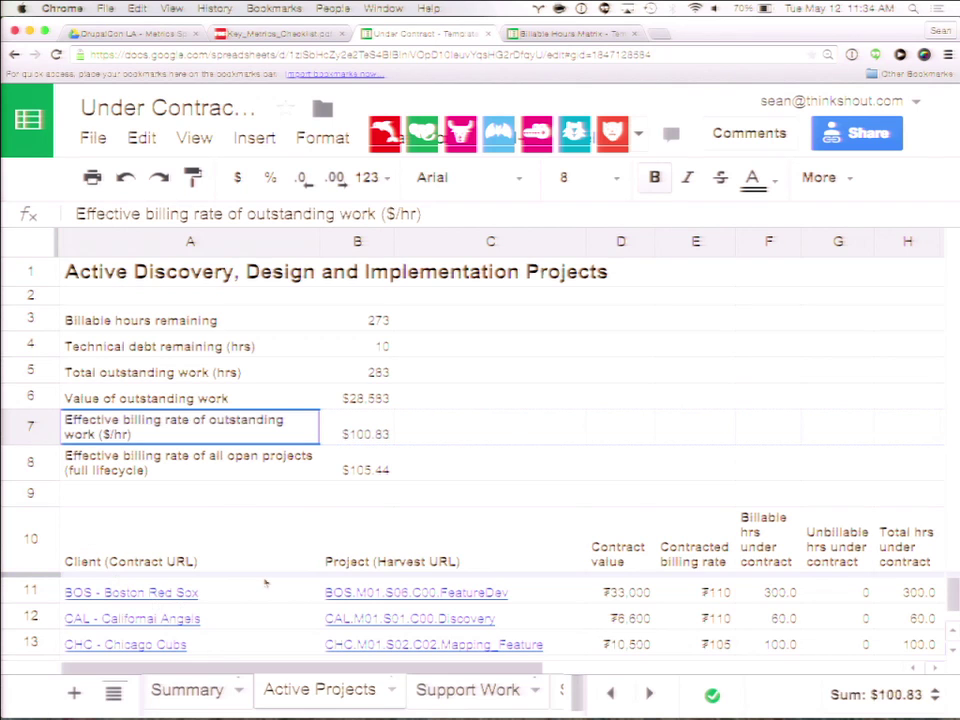
Step: Review the Support Work sheet's contract columns, including average daily velocity in column L and maximum daily velocity in column M
click(475, 694)
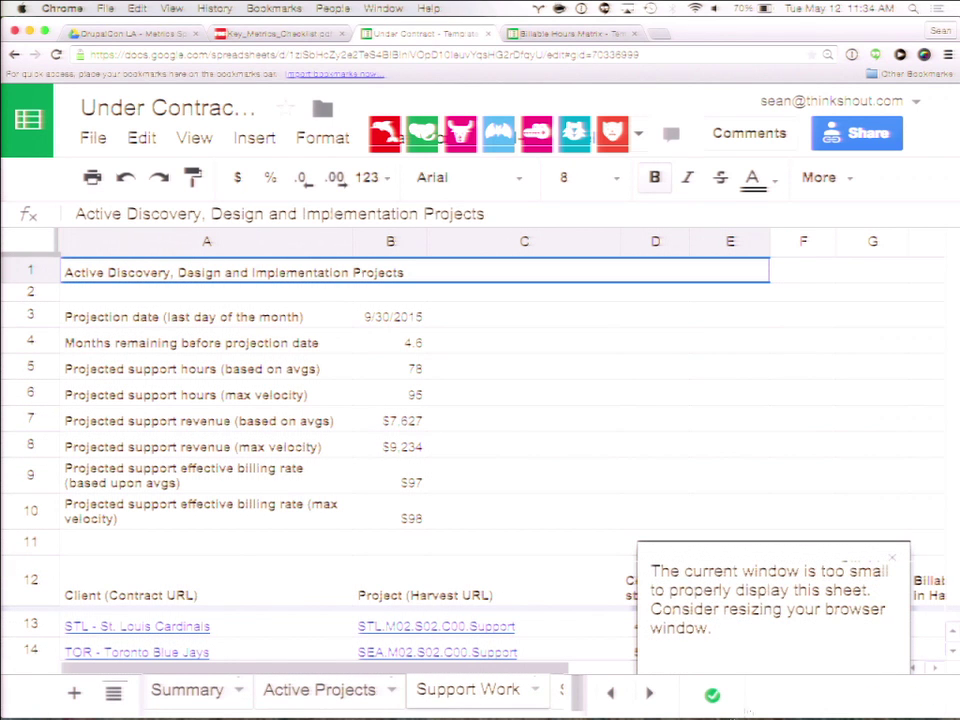
click(892, 557)
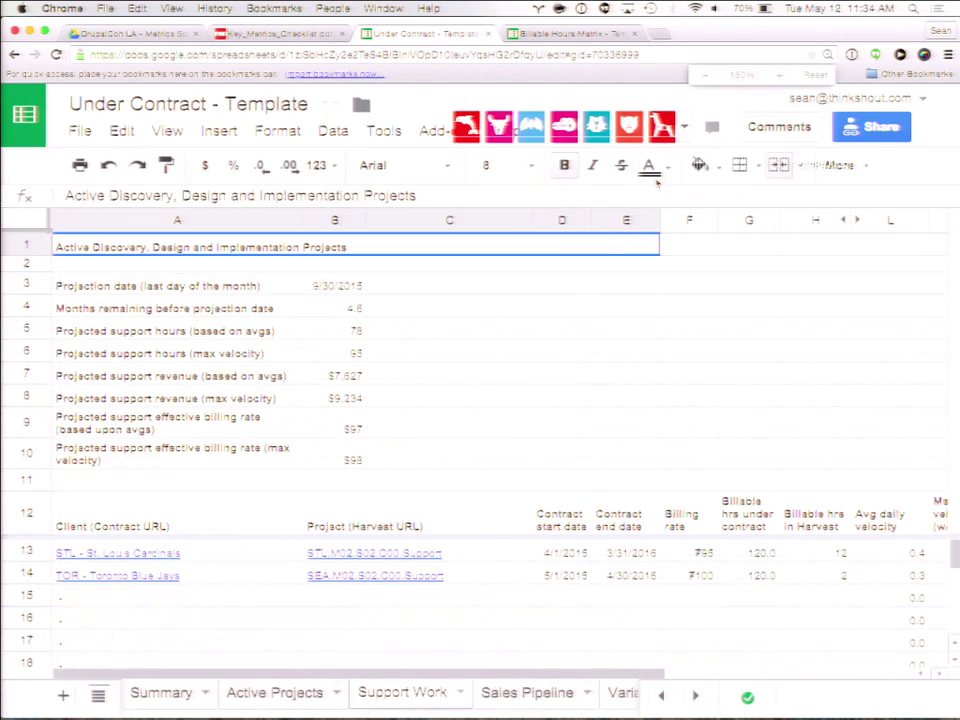
key(super+minus)
scroll(572, 326, right, 5)
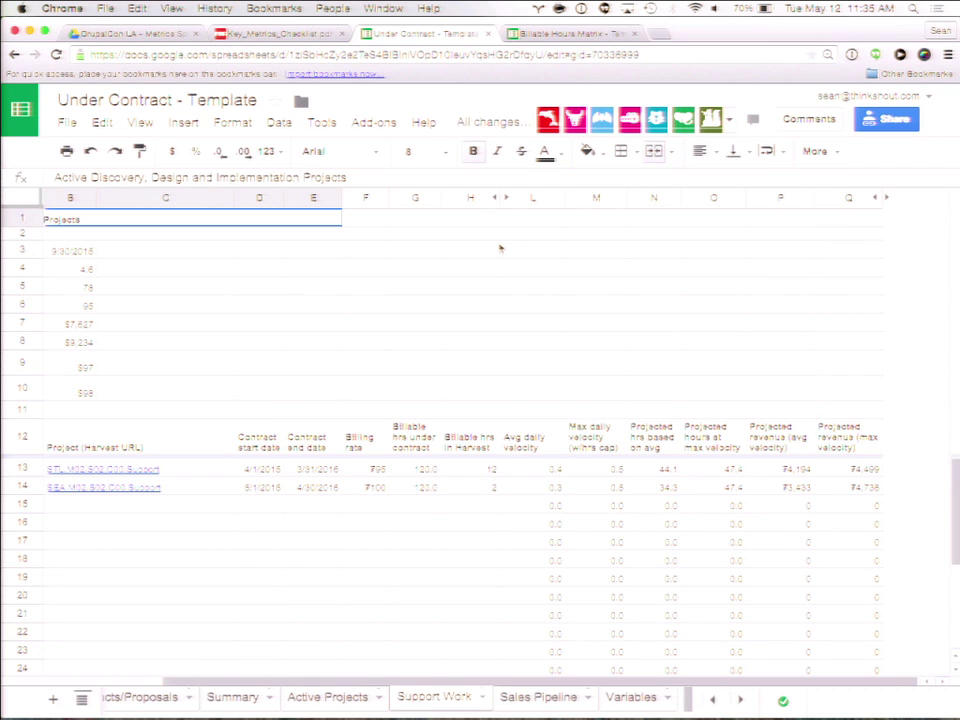
click(515, 217)
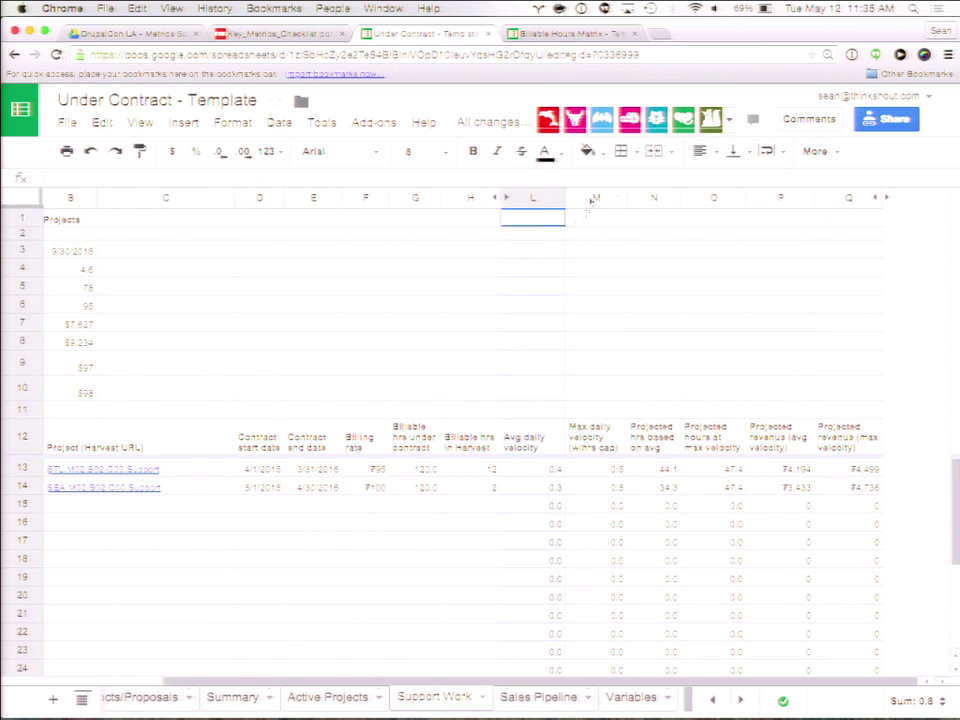
key(Right)
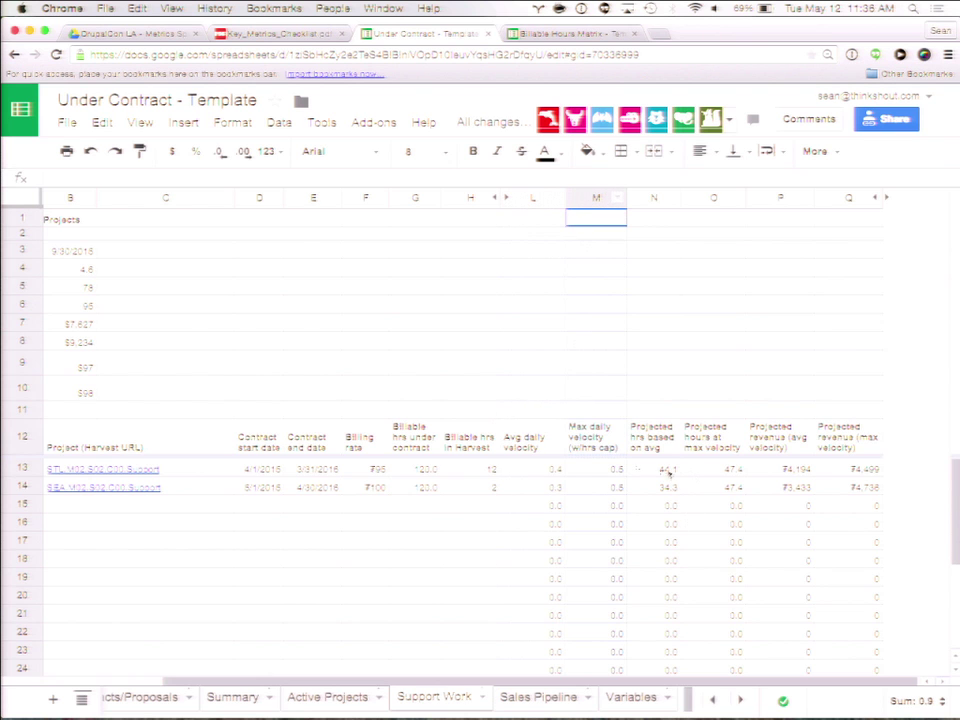
Step: Inspect Support Work's projection date in B3 and the max-velocity effective billing rate formula in B10
scroll(401, 339, left, 3)
click(245, 252)
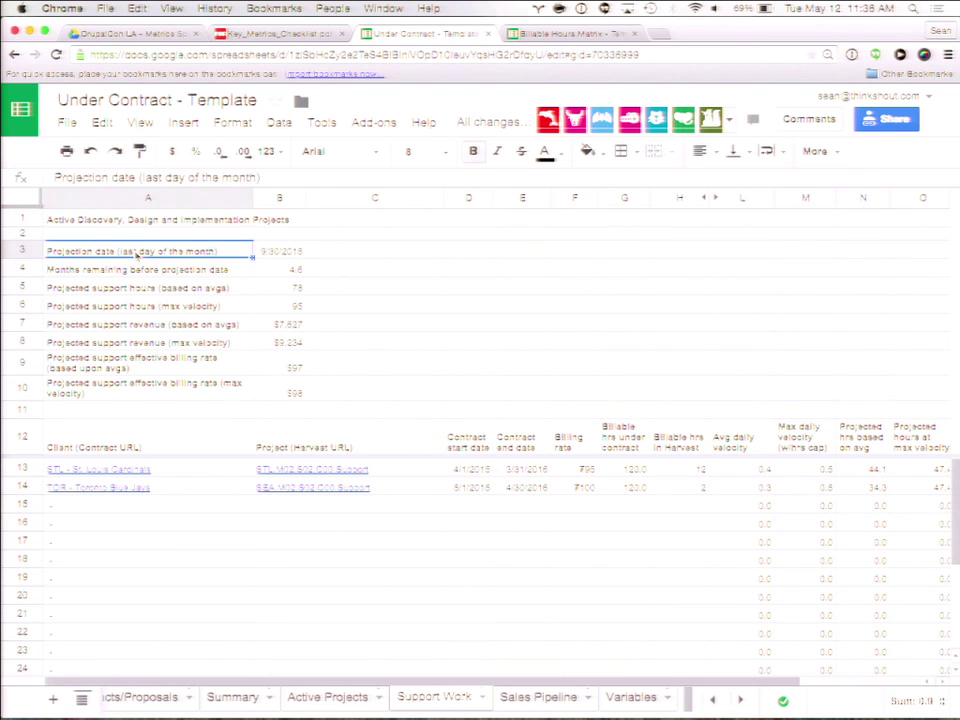
click(281, 252)
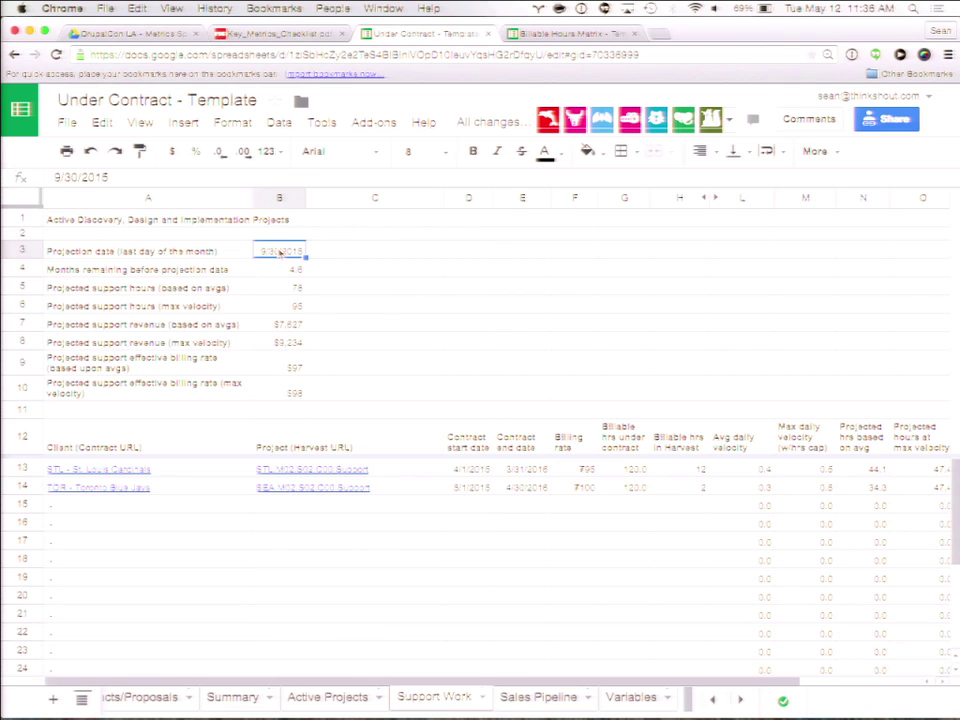
click(290, 390)
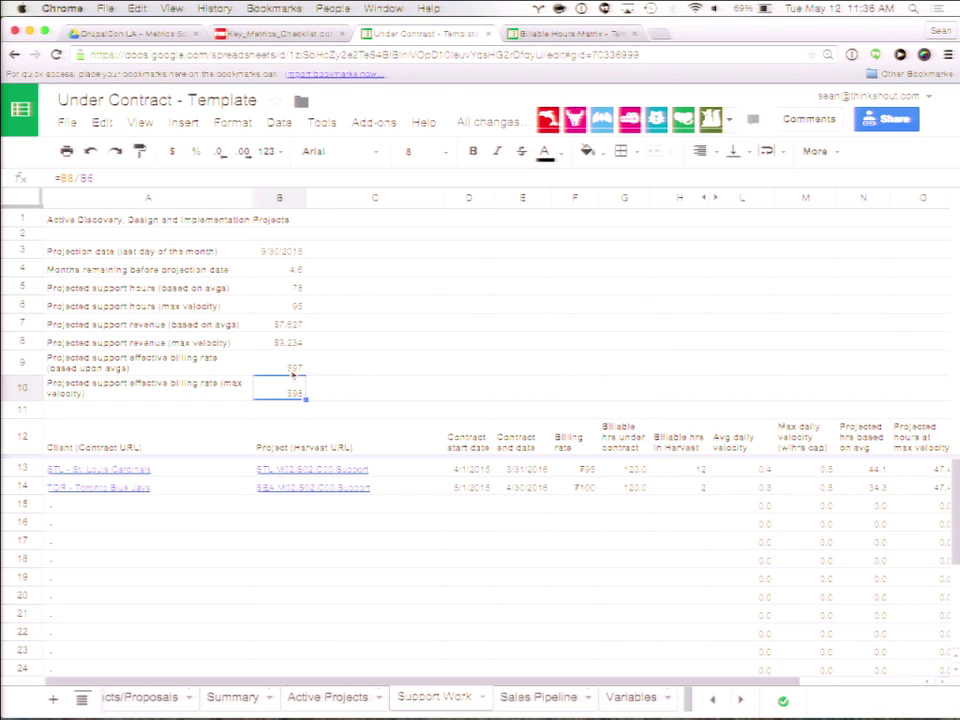
Step: Examine the Sales Pipeline sheet's proposal value, proposed billing rate and percent likelihood to close for the listed proposals
click(537, 698)
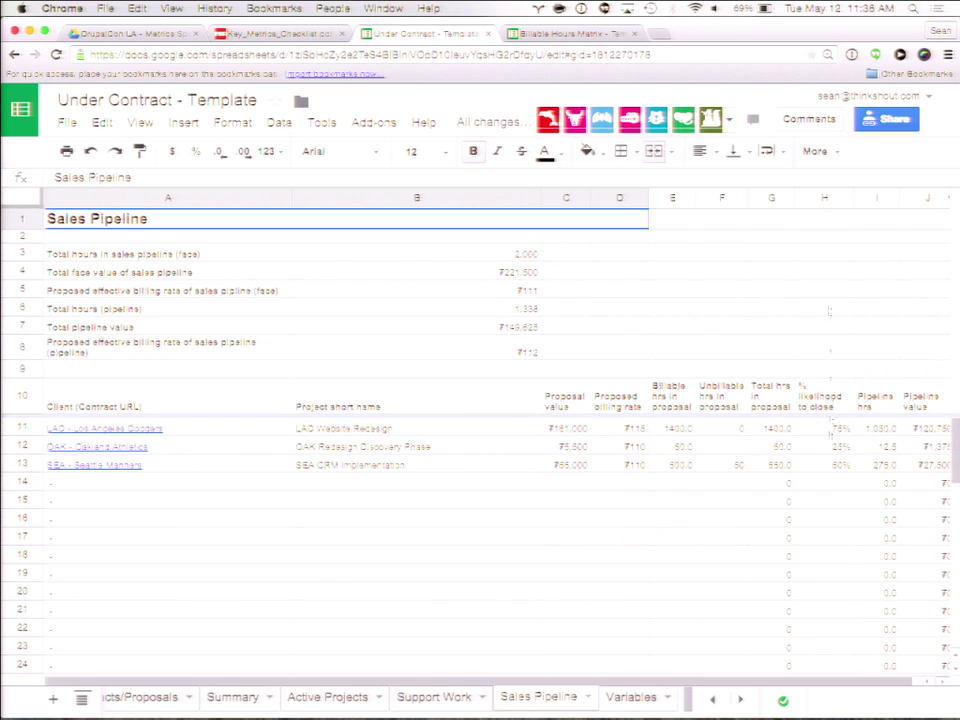
click(824, 210)
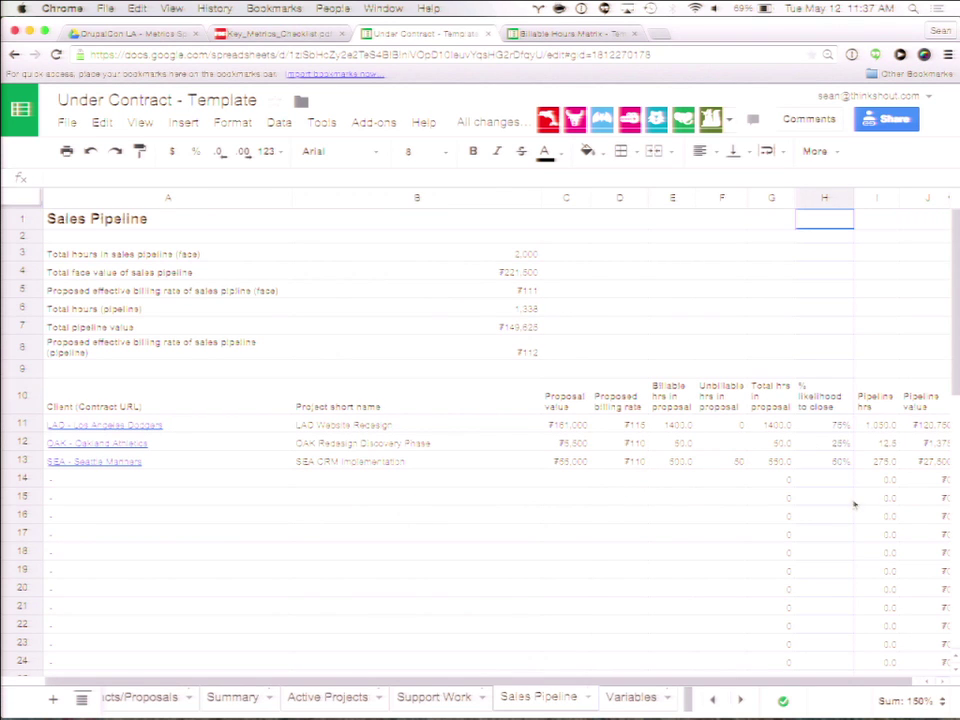
click(567, 425)
click(633, 440)
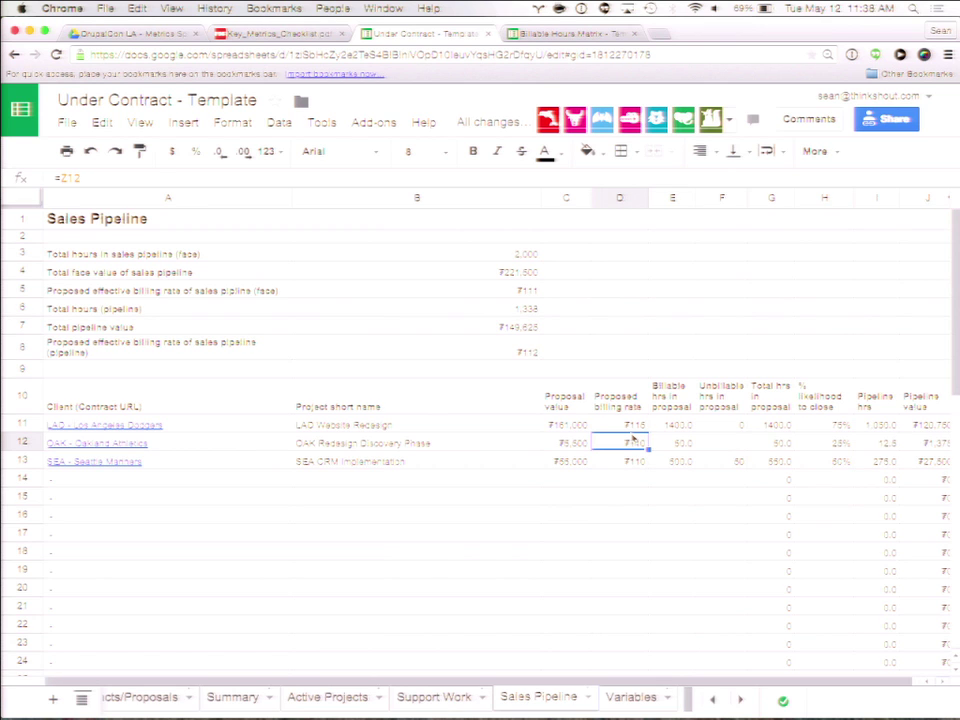
click(826, 443)
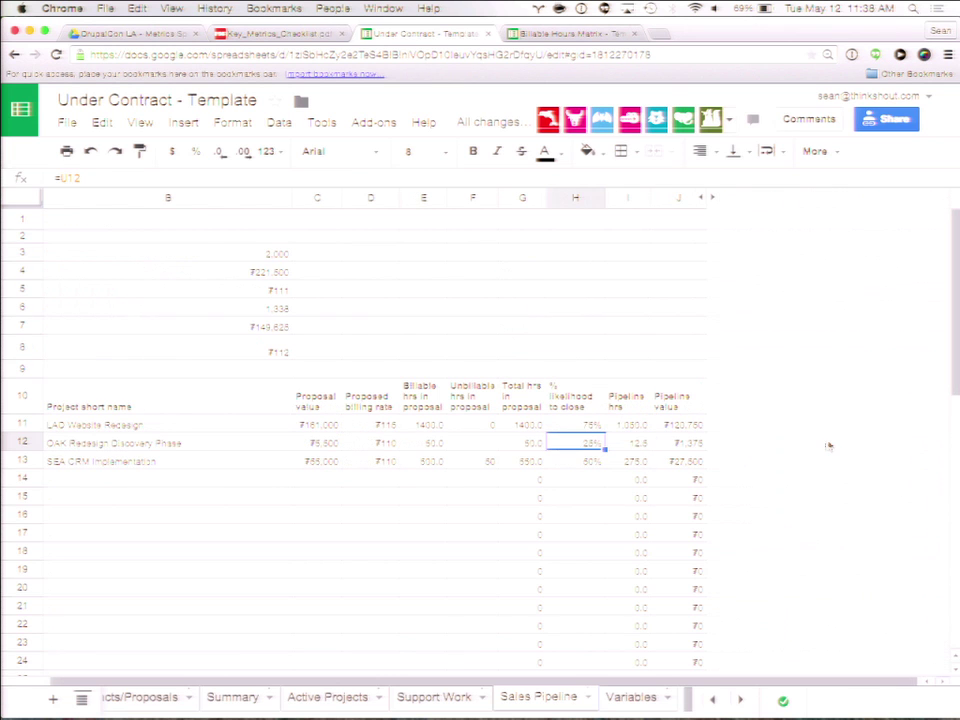
Step: Inspect the pipeline hours and pipeline value formulas in I11 and J11 for the LAD Website Redesign proposal
click(627, 424)
click(681, 425)
click(630, 425)
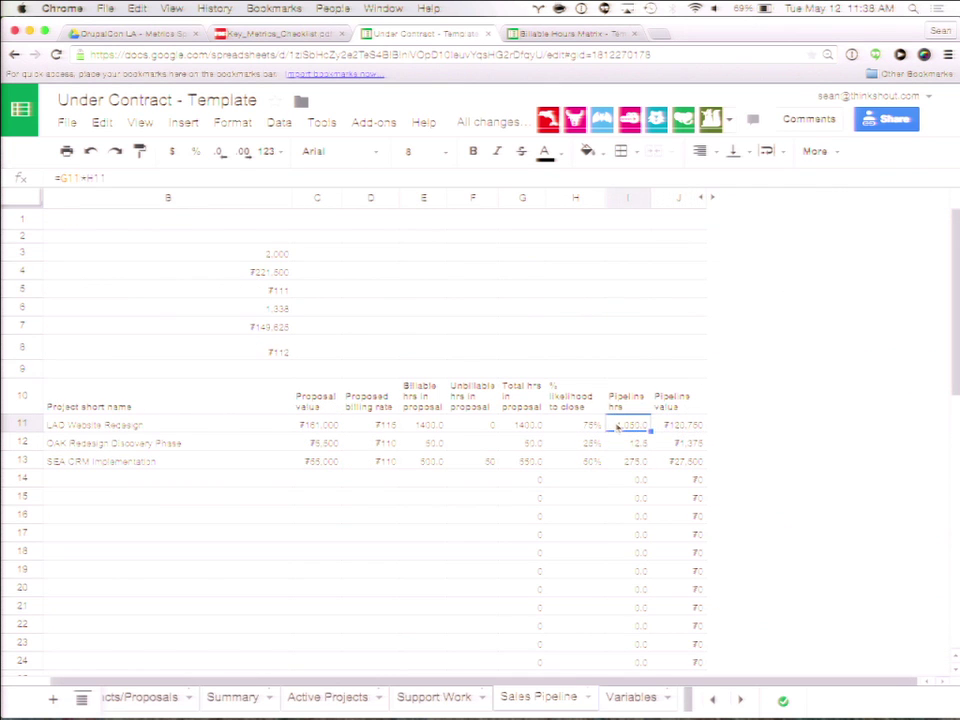
click(675, 431)
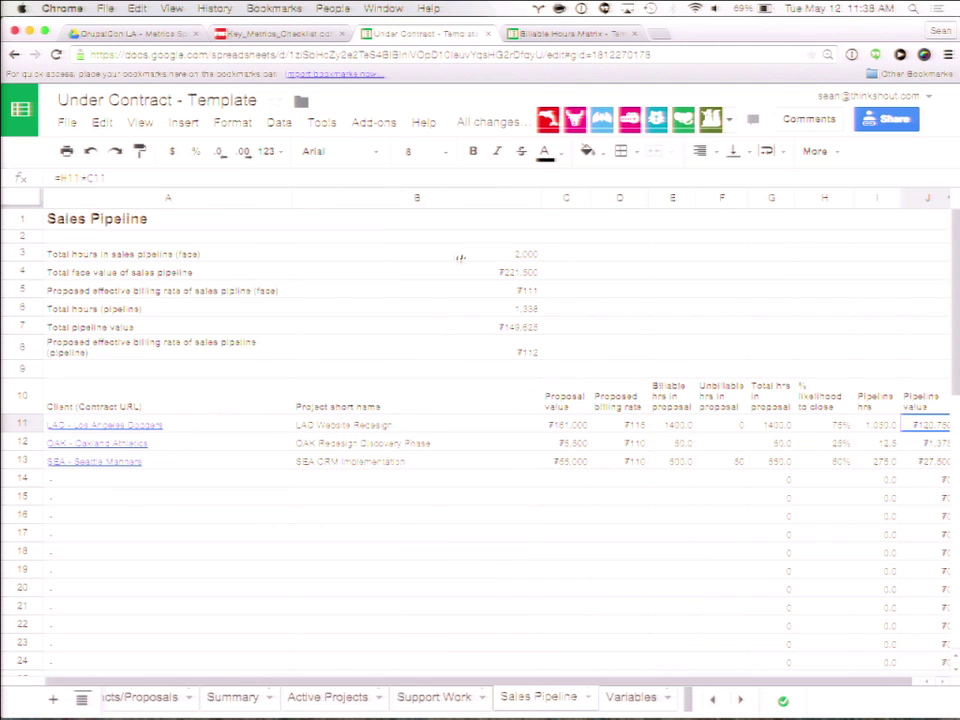
Step: Go through the Sales Pipeline summary figures in B3:B8 at a larger zoom, returning to total face hours in row 3
click(461, 256)
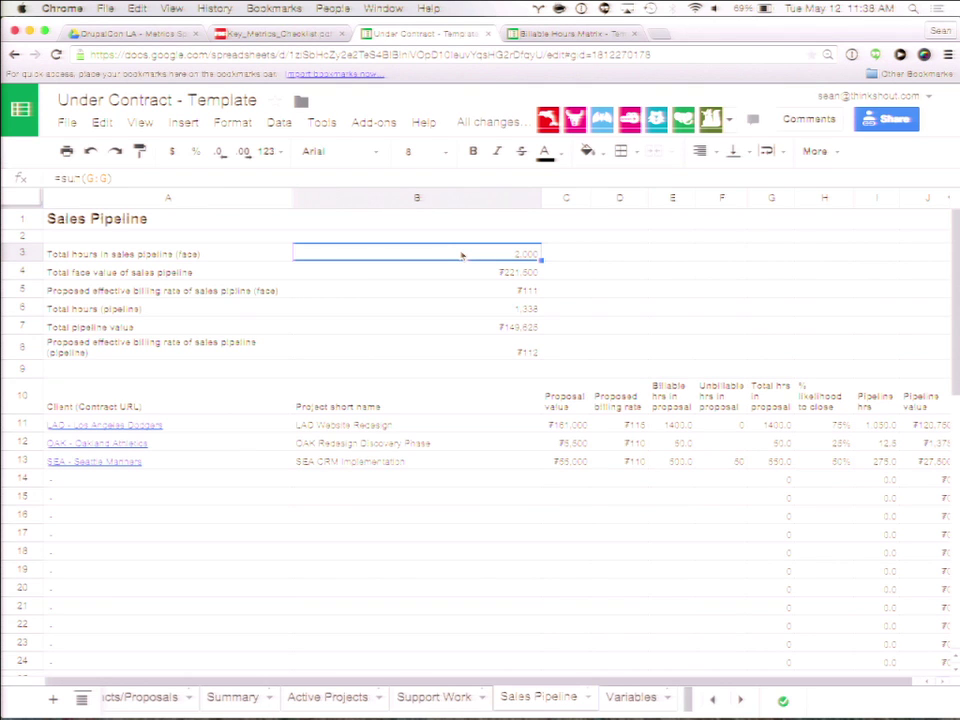
key(super+equal)
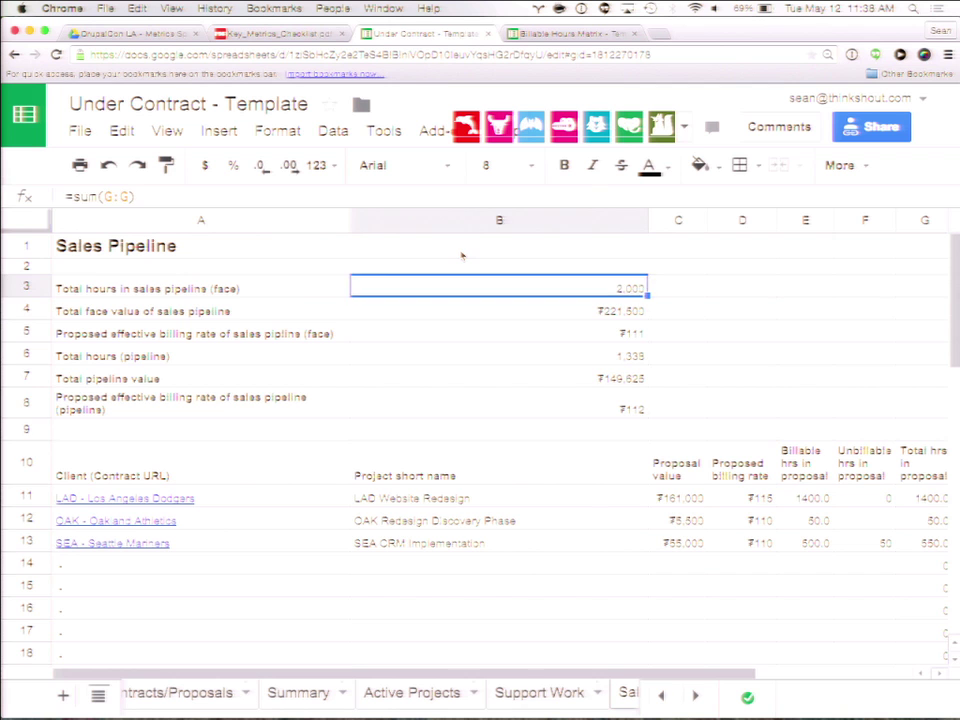
key(Down)
key(Down)
key(Down)
key(Down)
key(Down)
click(32, 288)
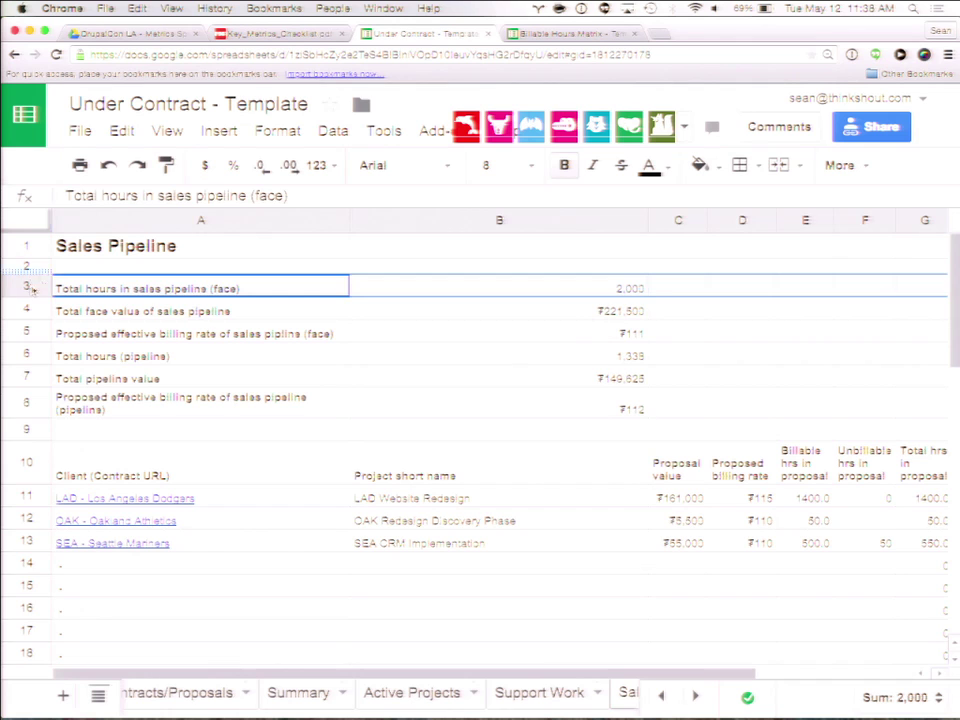
Step: Compare the total face value with the total pipeline value, and inspect the proposed effective billing rate formulas in B5 and B8
click(200, 313)
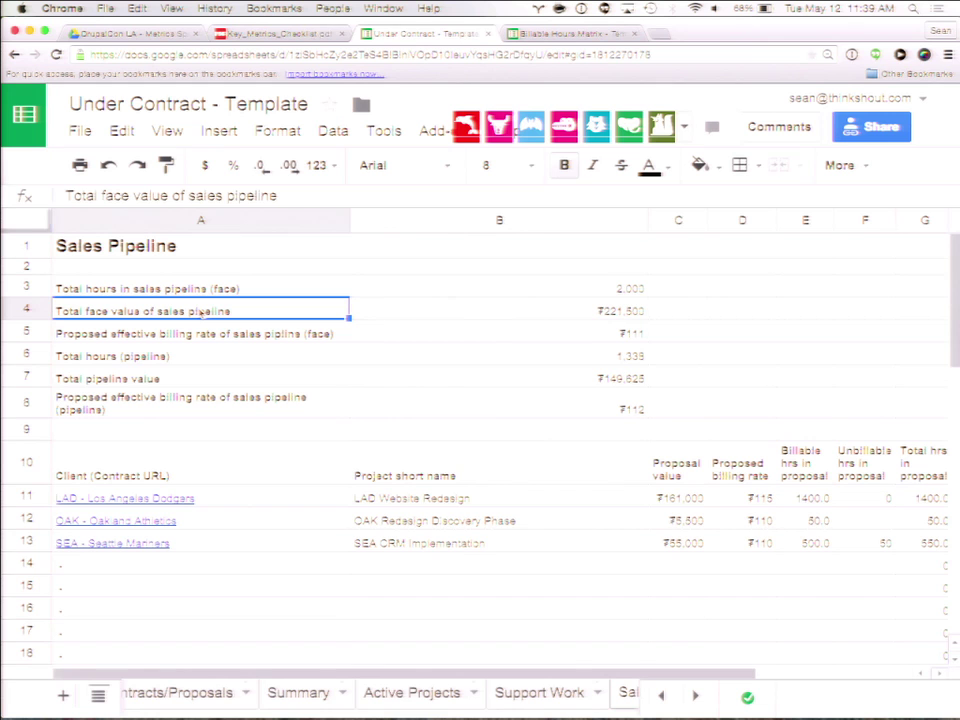
click(155, 381)
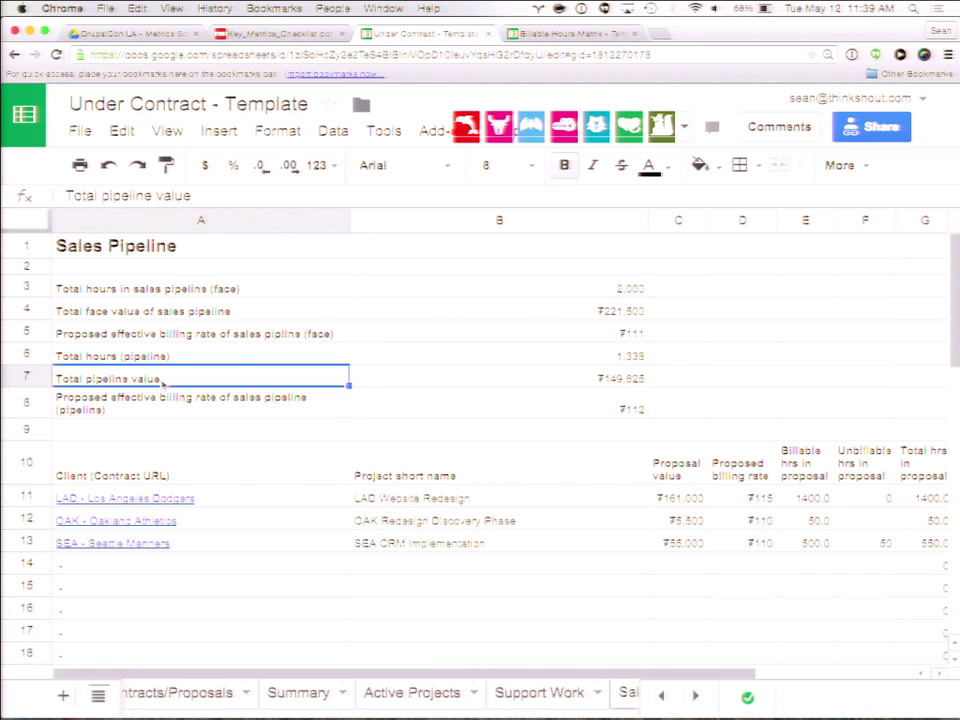
click(562, 336)
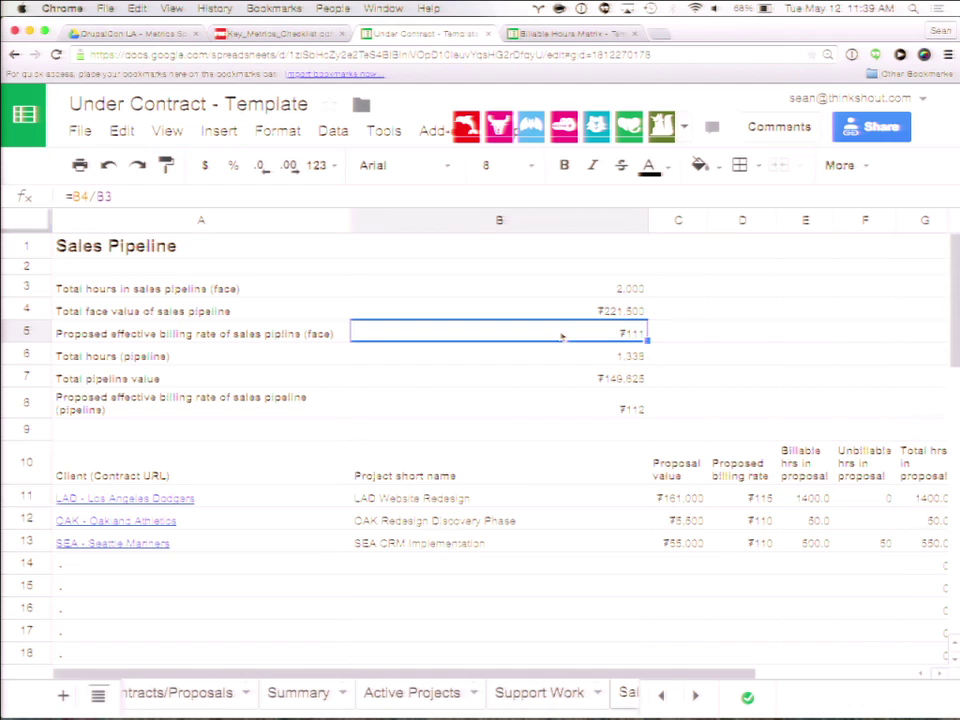
click(543, 413)
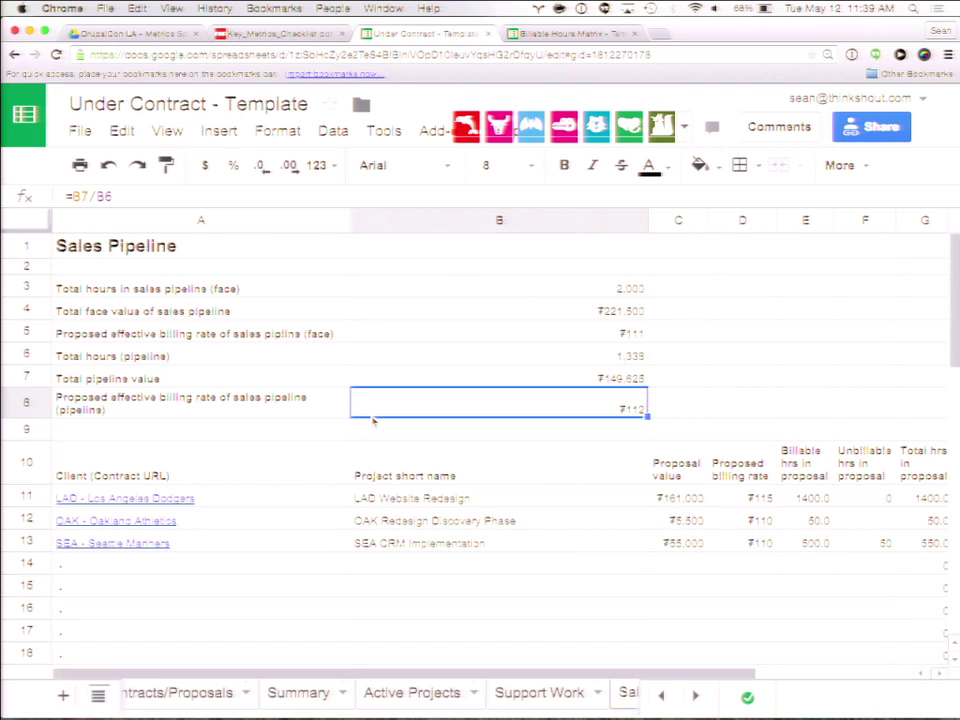
Step: Review the Summary sheet's active projects, support projects and sales pipeline sections at a smaller zoom
click(297, 693)
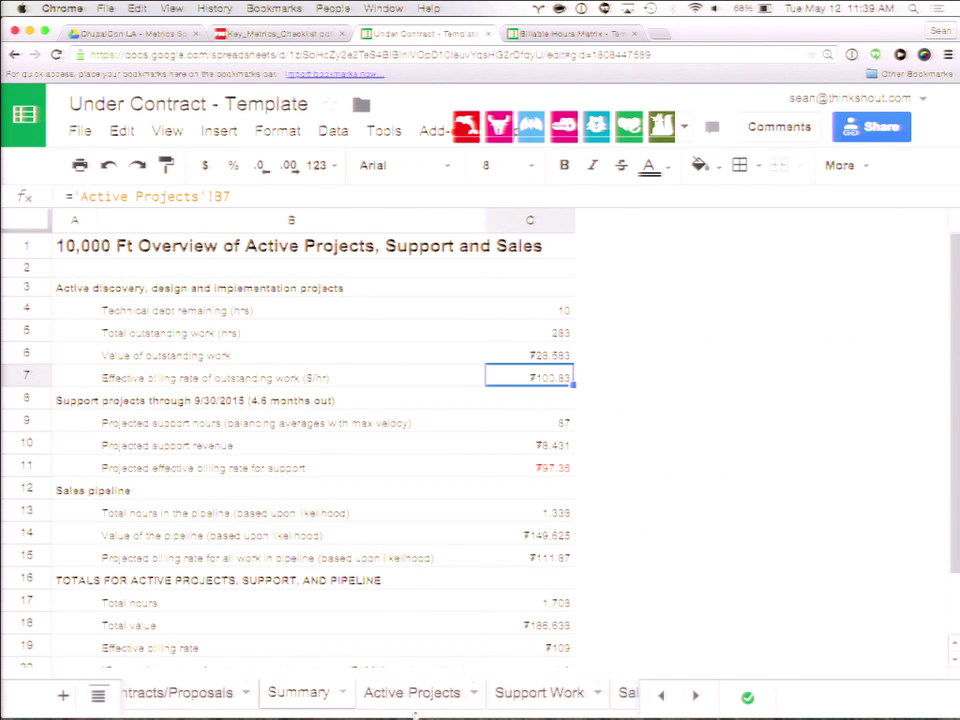
key(super+minus)
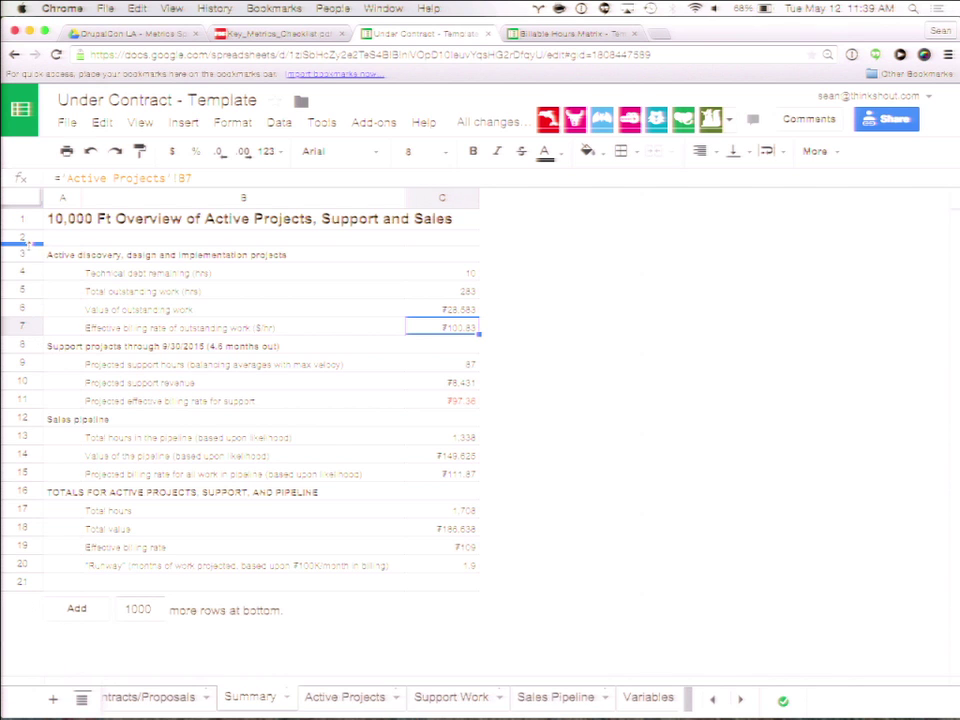
drag(28, 252, 28, 346)
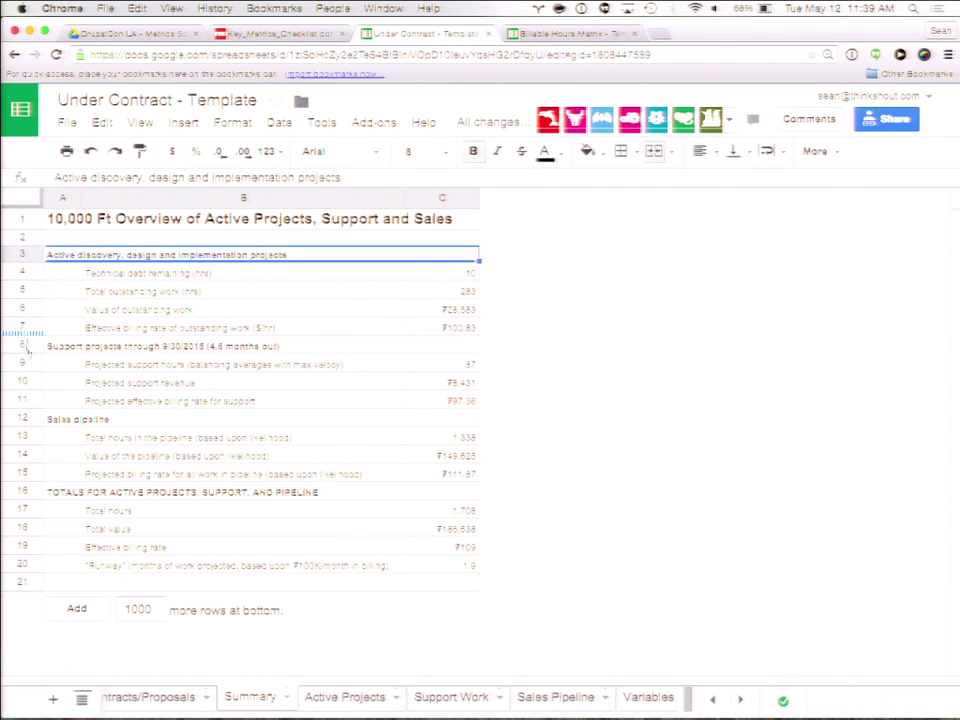
click(28, 346)
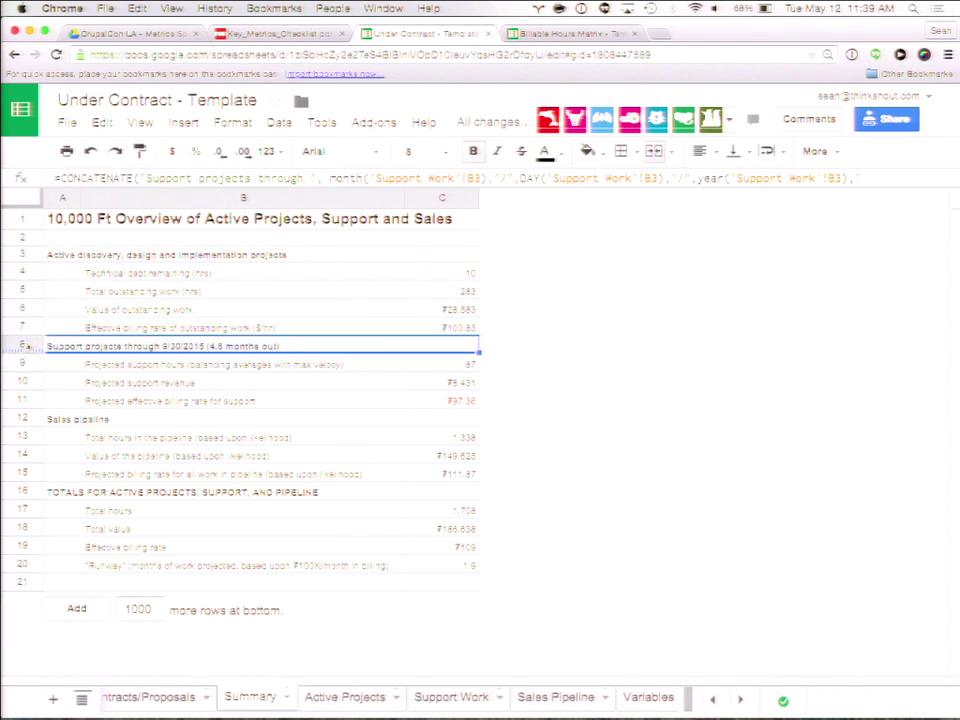
click(26, 422)
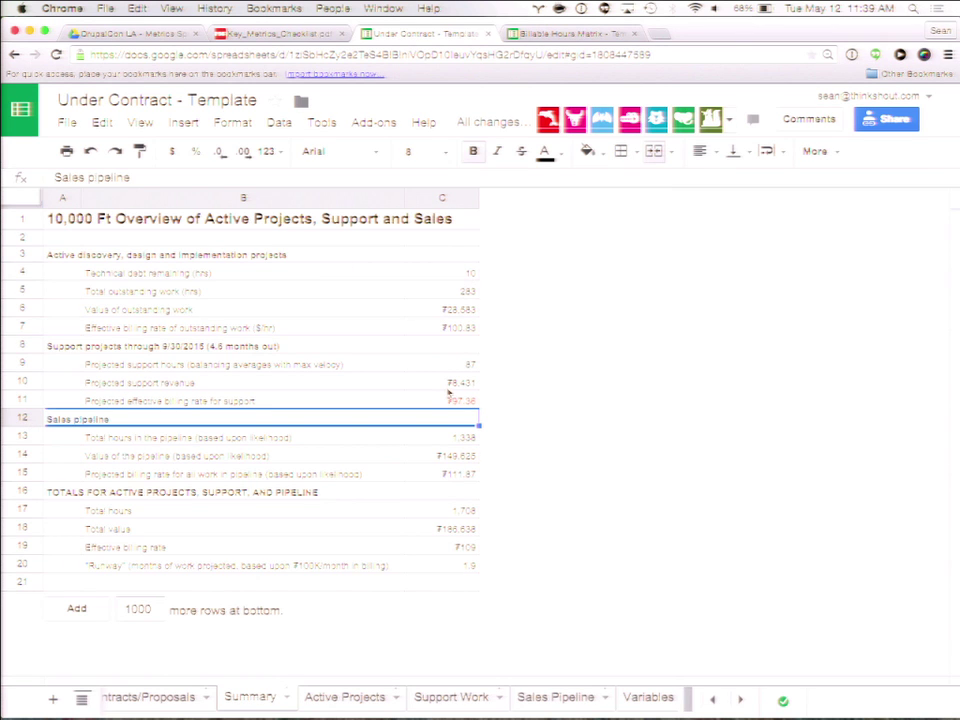
key(ctrl+c)
Step: Examine the combined totals in C17:C20 on Summary, including the formulas for total hours and total value
click(441, 512)
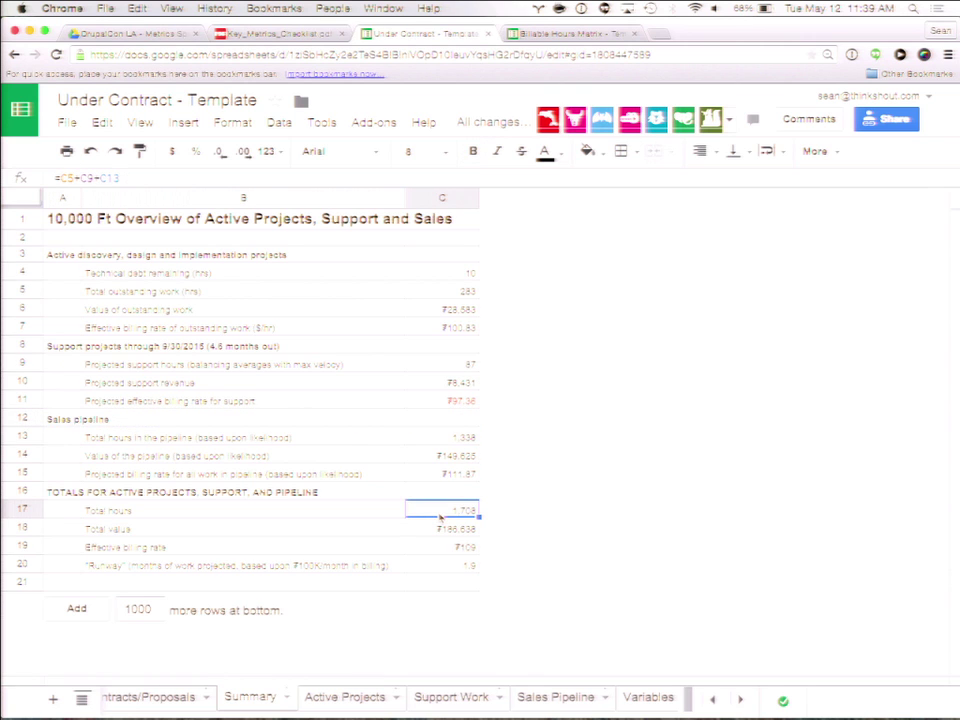
drag(441, 516, 441, 566)
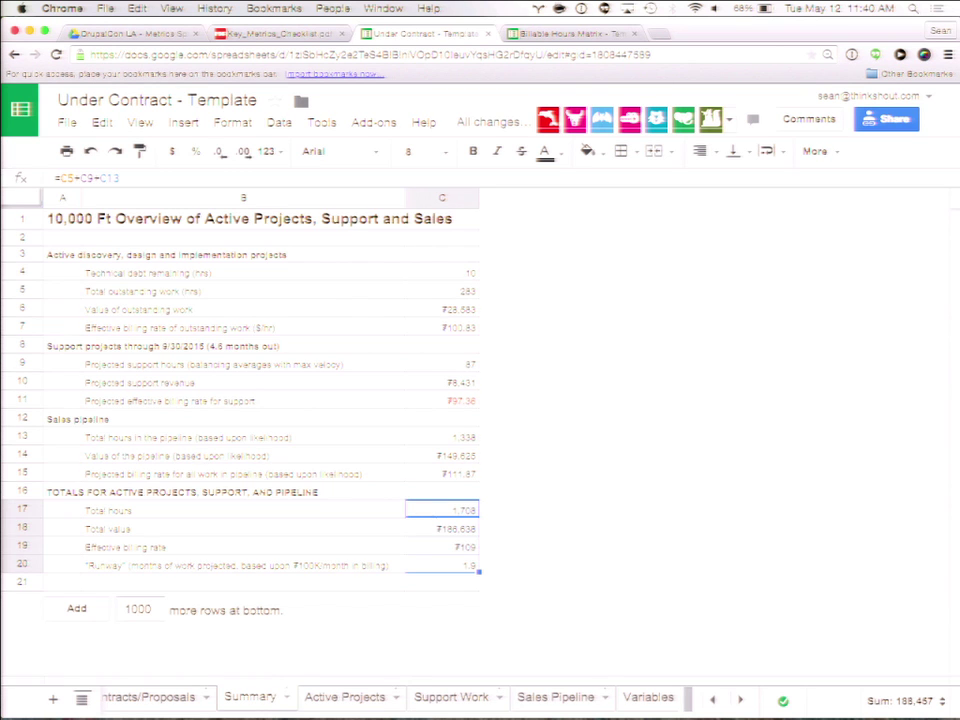
click(418, 510)
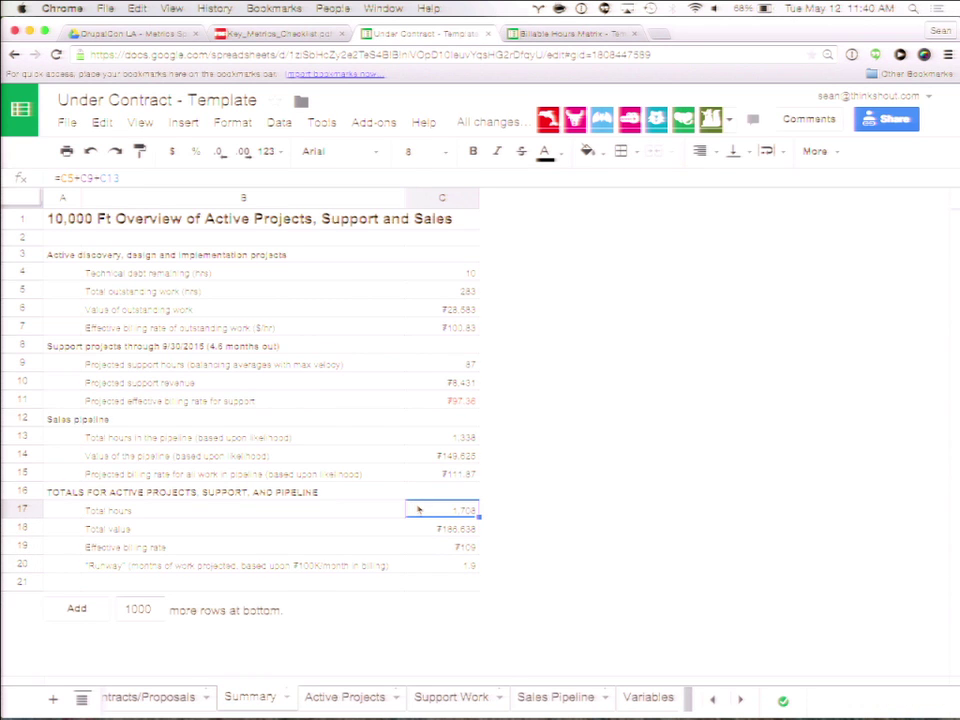
click(474, 533)
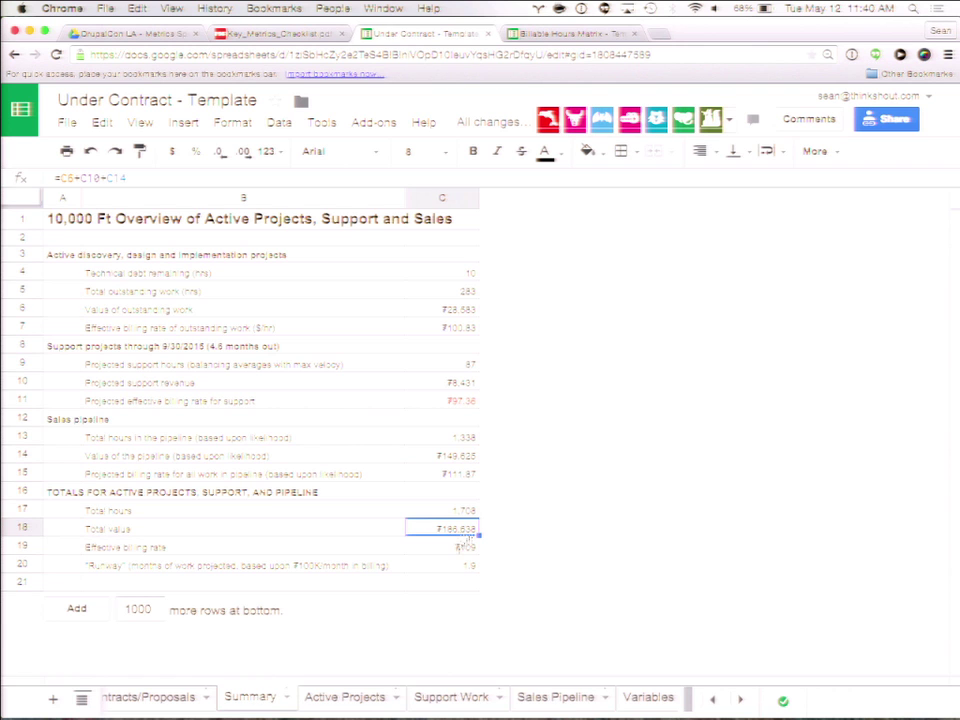
Step: Inspect the effective billing rate and runway formulas in C19 and C20 on Summary, and return to the Sales Pipeline sheet
click(466, 549)
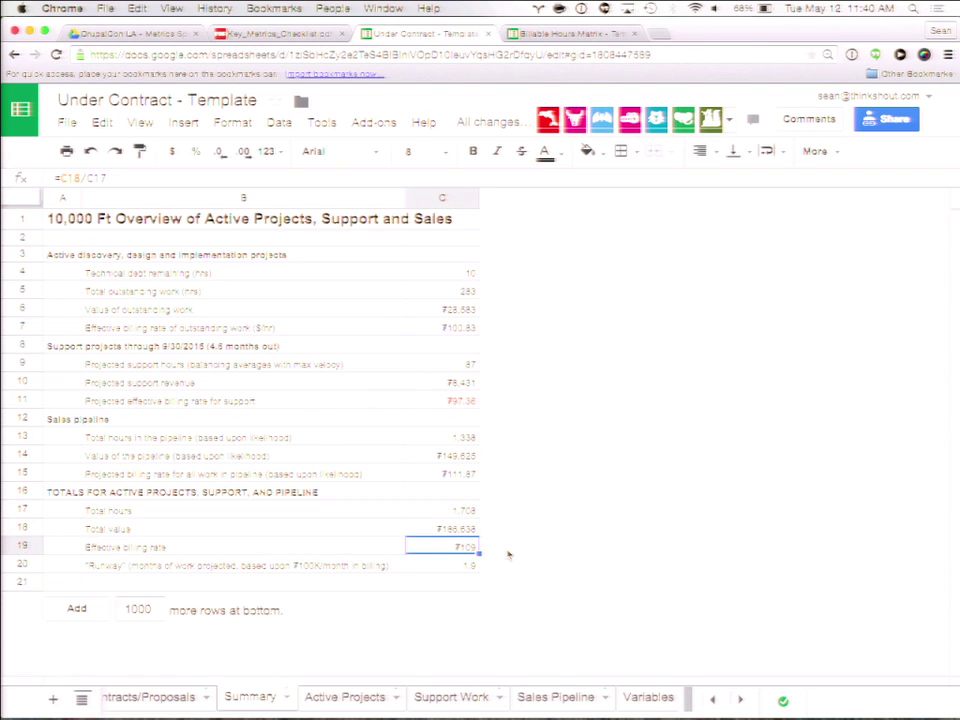
click(415, 570)
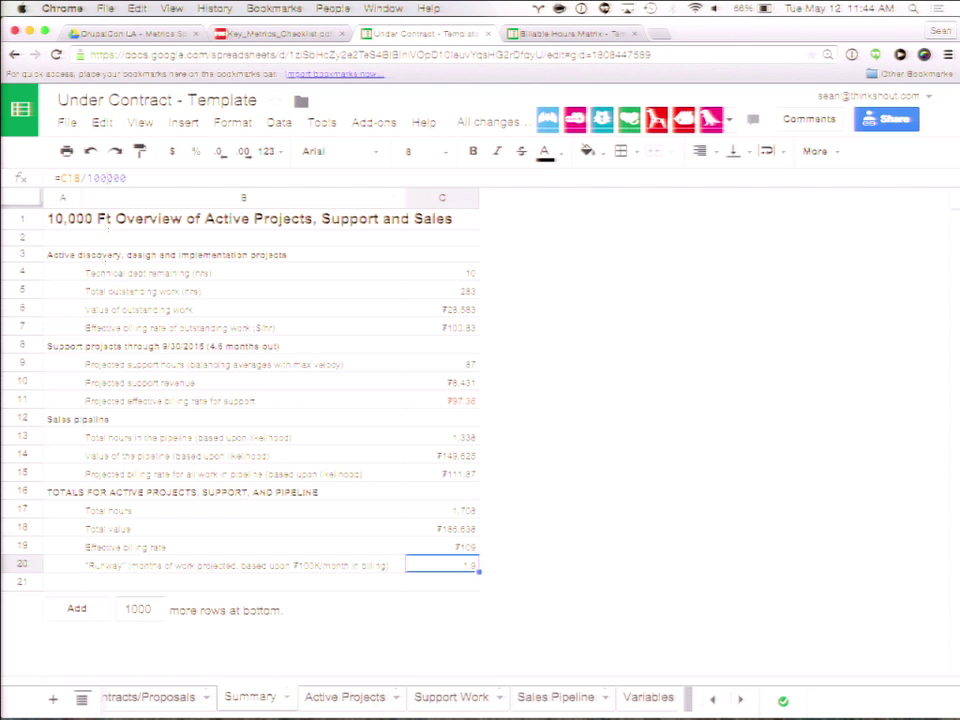
click(556, 697)
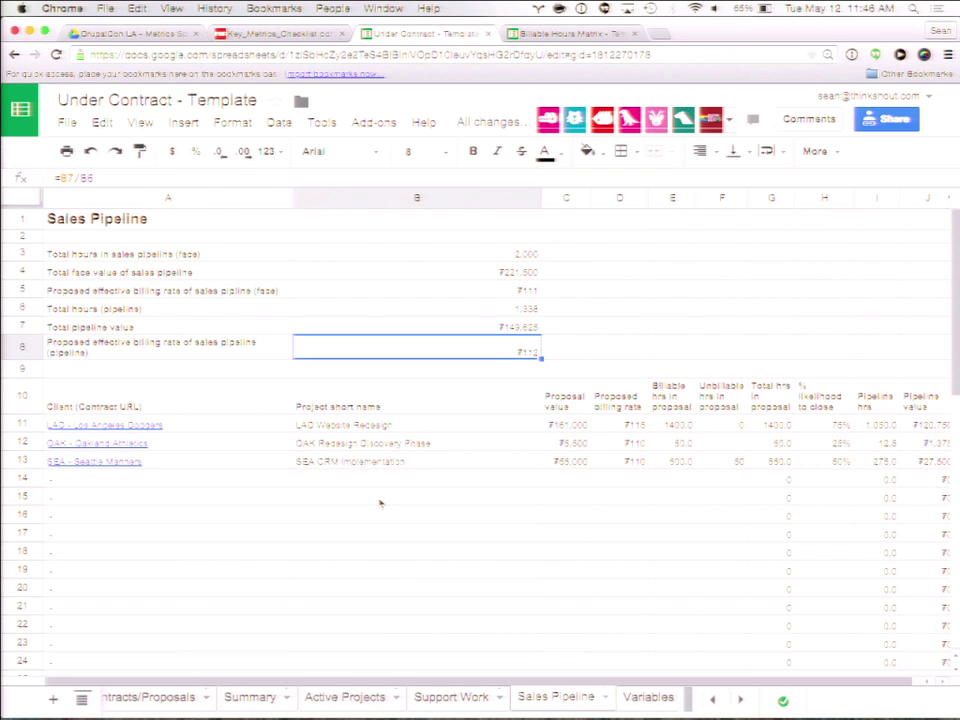
Step: Review the 2015 sales targets and Mechanics sheets in Billable Hours Matrix - Template, and return to the DrupalCon LA - Metrics Spreadsheets Drive folder
click(578, 33)
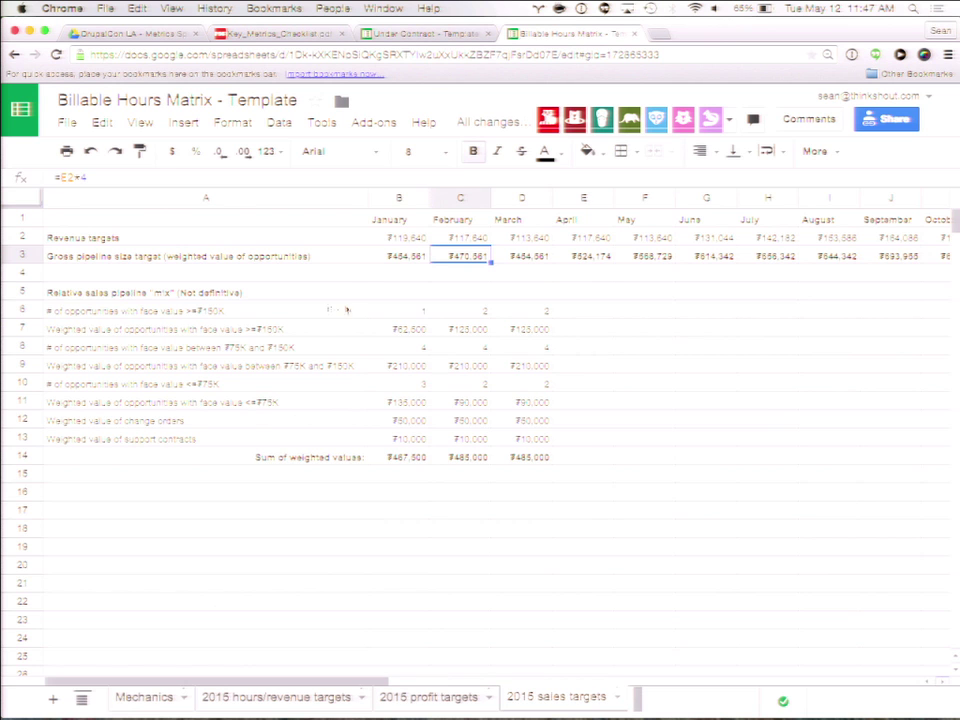
click(152, 700)
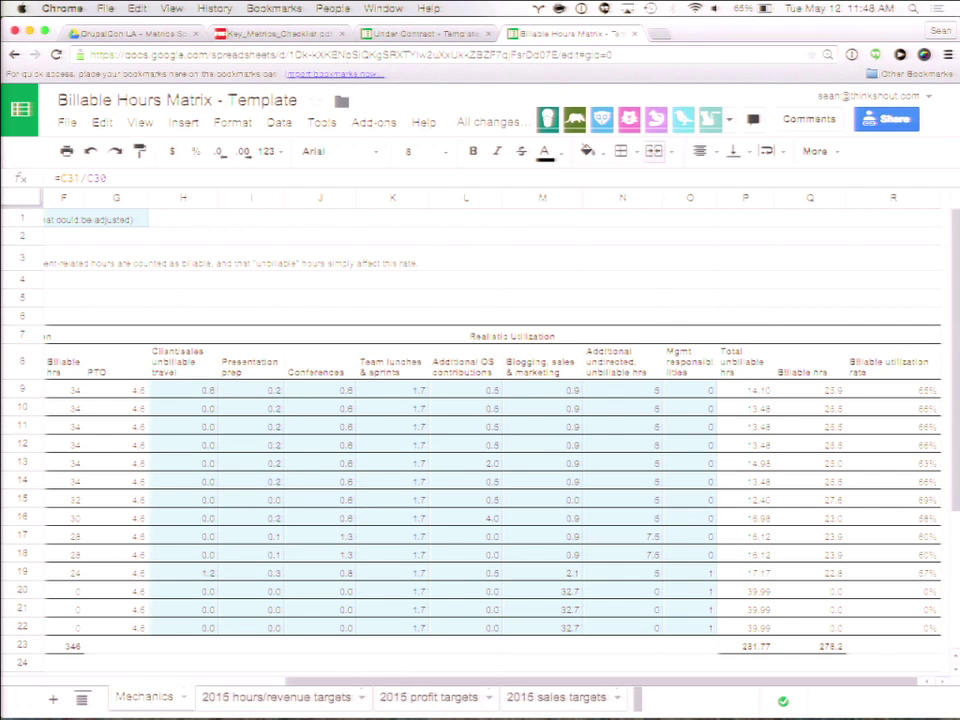
click(126, 35)
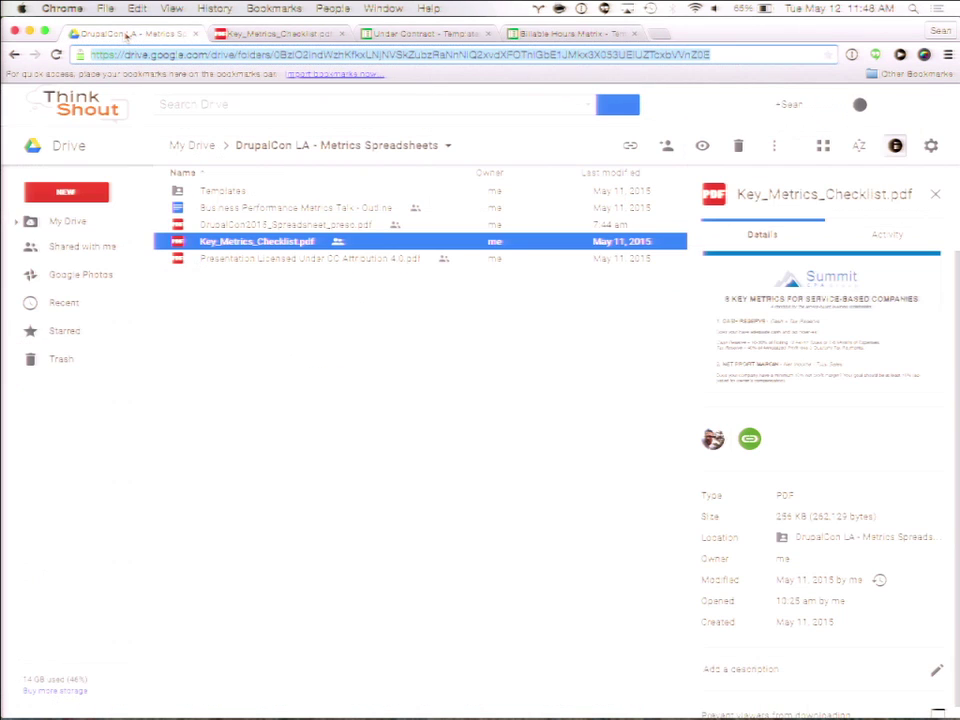